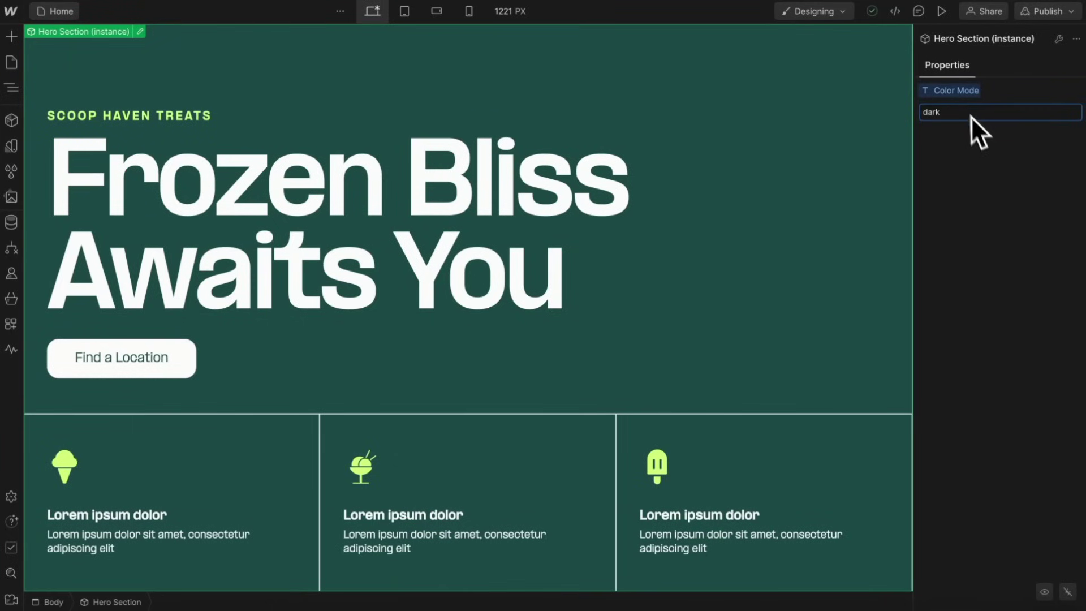
# - Set the Hero Section instance's Color Mode property to light
pyautogui.click(964, 119)
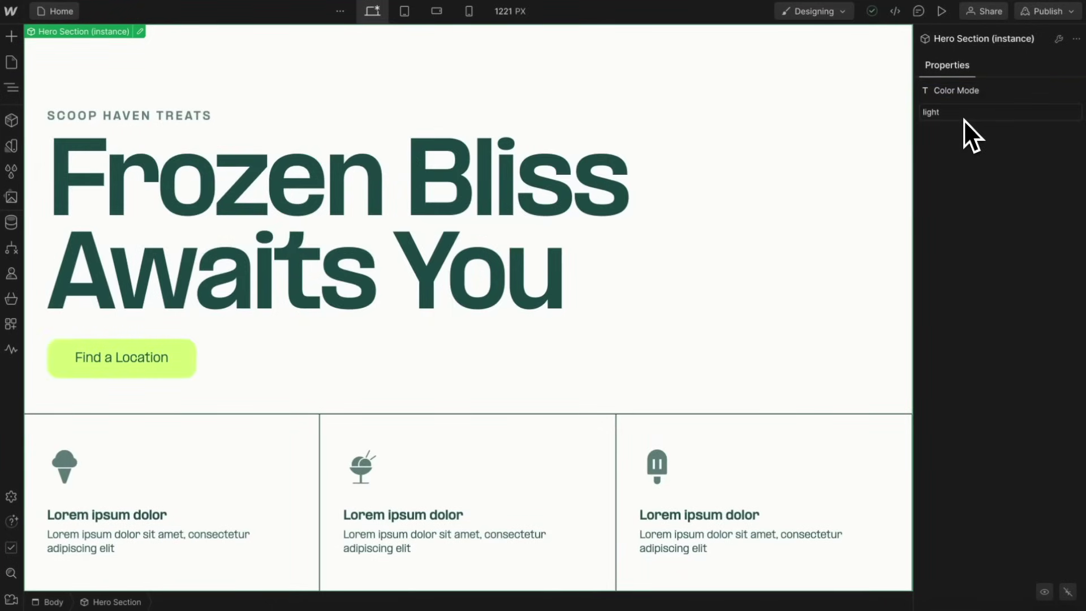
pyautogui.click(10, 146)
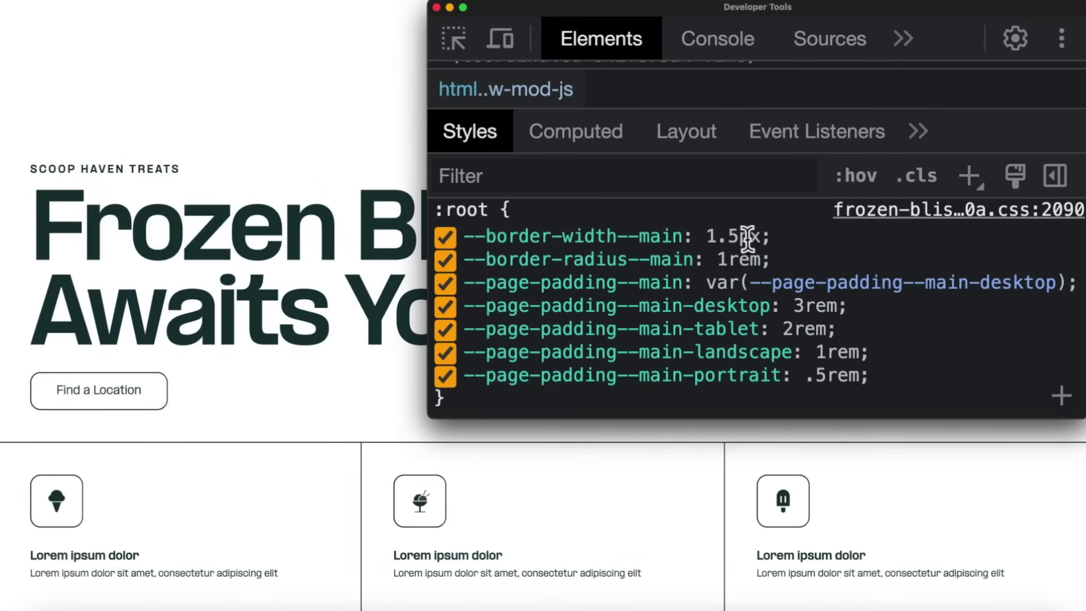
# - Raise the --border-width--main variable to 5.5px in the page's root styles in Developer Tools
pyautogui.click(747, 237)
pyautogui.press('Up')
pyautogui.press('Up')
pyautogui.press('Up')
pyautogui.press('Up')
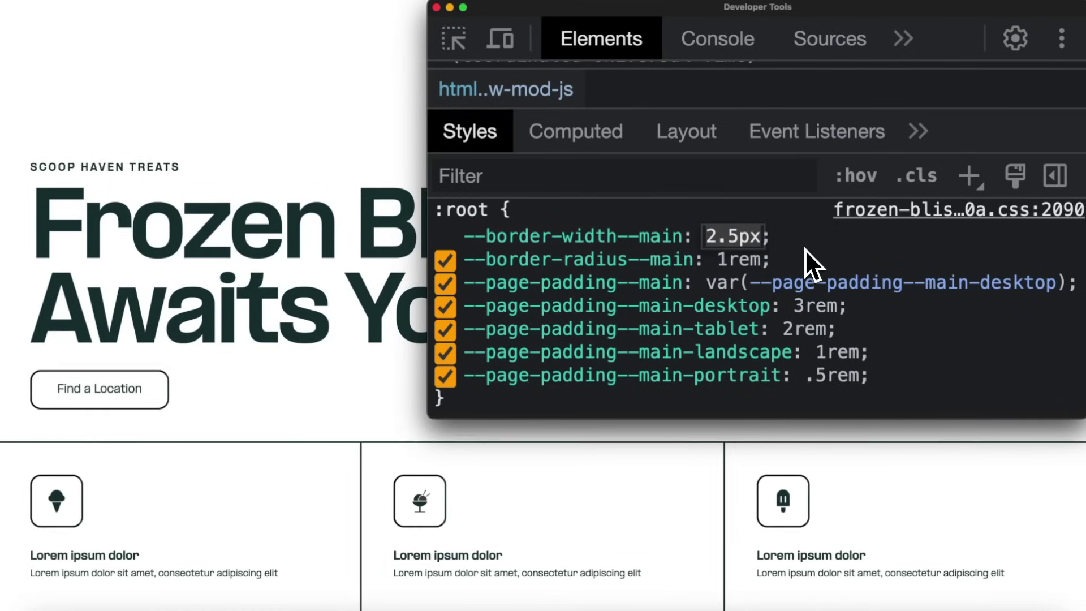
pyautogui.press('Down')
pyautogui.press('Up')
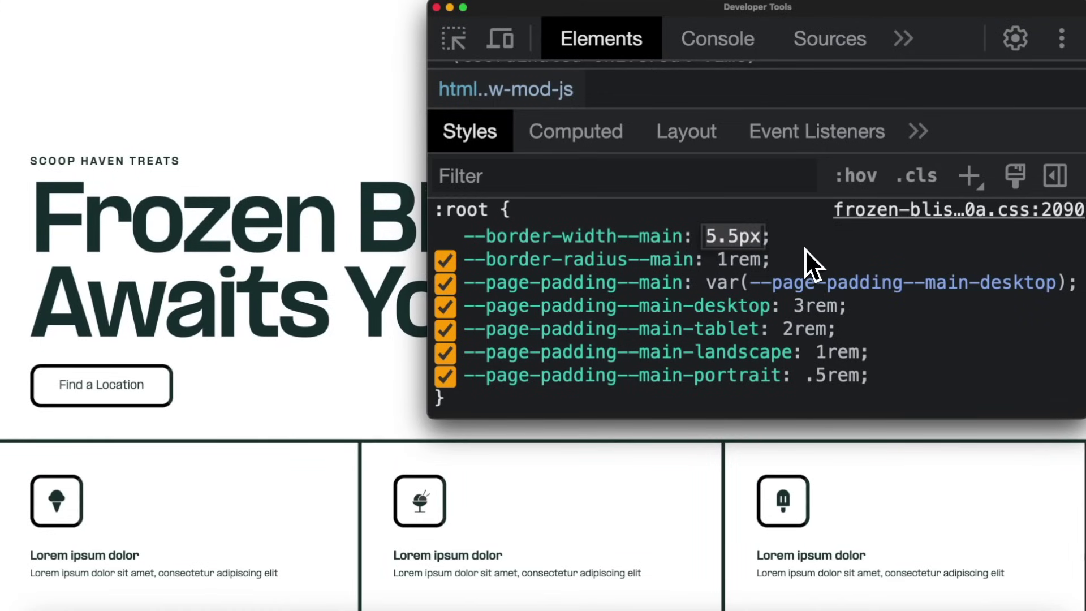
# - Test the page's side padding by stepping --page-padding--main-desktop through several values, including 5rem
pyautogui.click(735, 260)
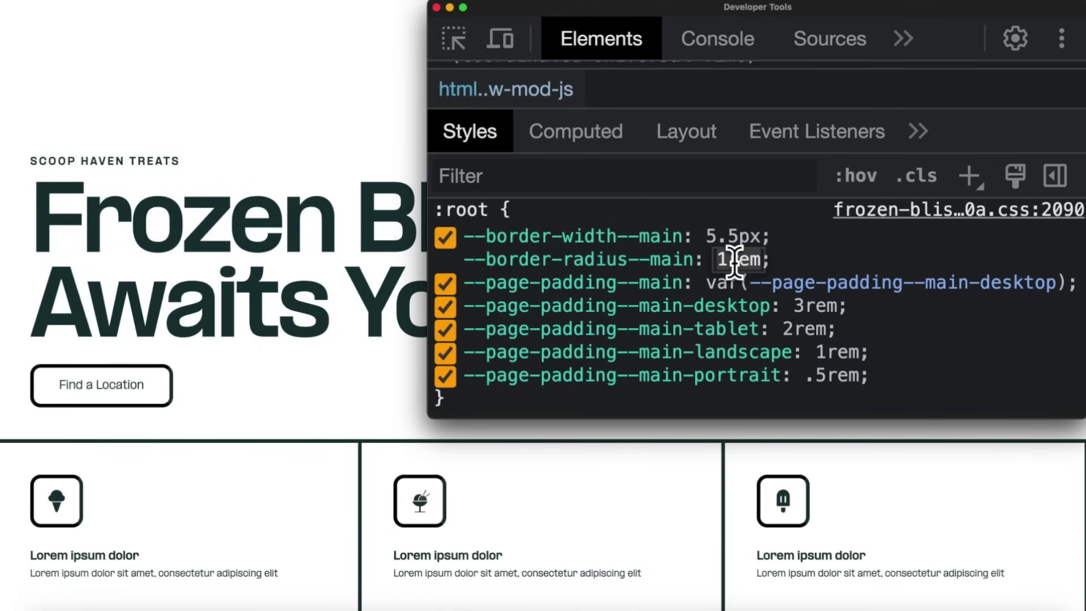
pyautogui.click(809, 305)
pyautogui.press('Up')
pyautogui.press('Up')
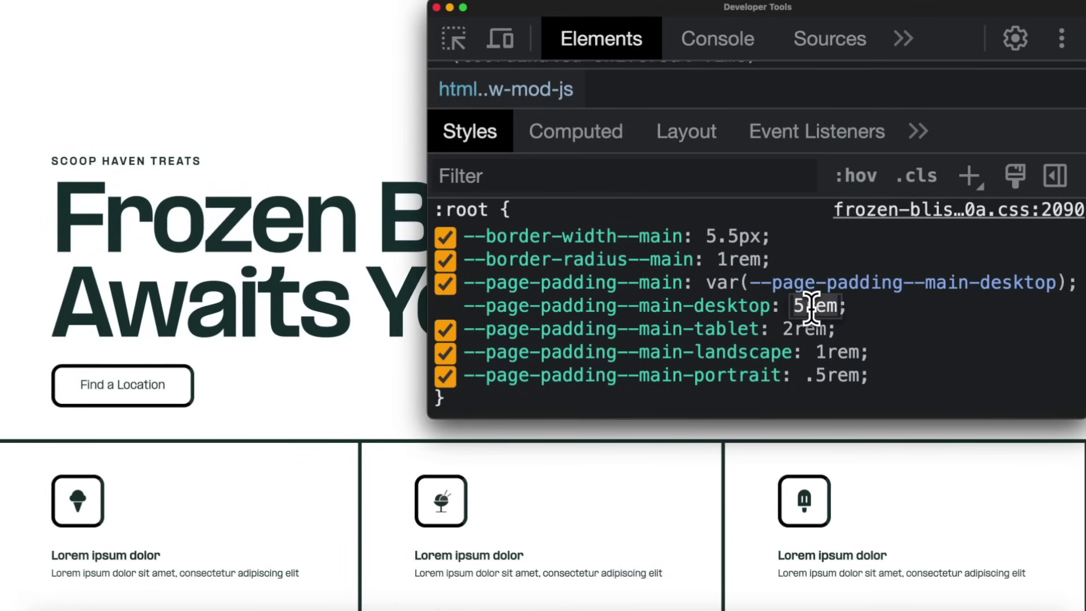
pyautogui.press('Down')
pyautogui.press('Up')
pyautogui.press('Down')
pyautogui.press('Up')
pyautogui.press('Up')
pyautogui.press('Down')
pyautogui.press('Down')
pyautogui.press('Down')
pyautogui.press('Down')
pyautogui.press('Down')
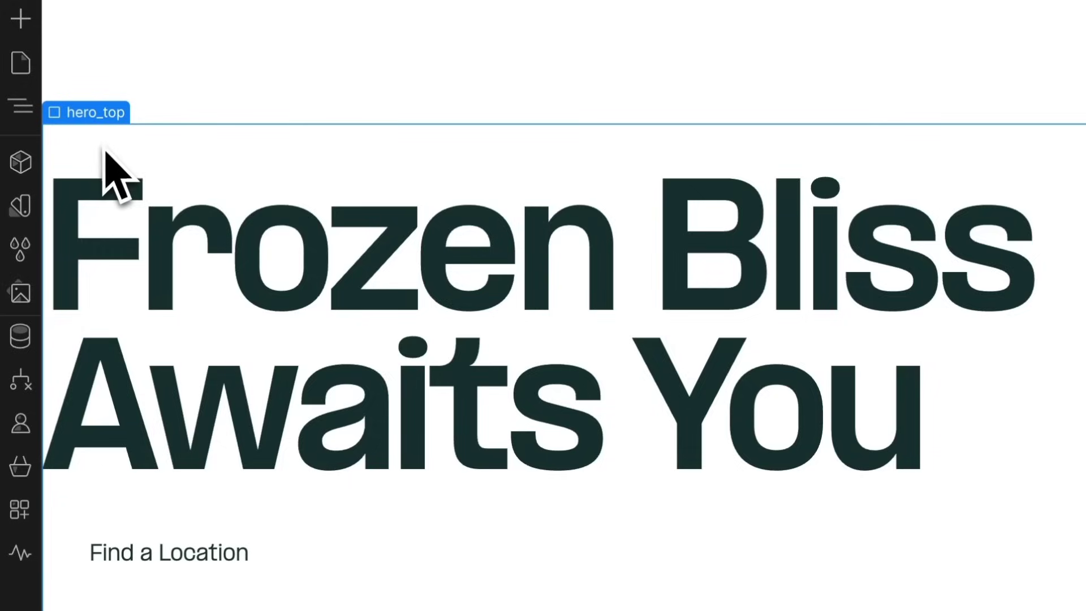
# - Create a size variable named border-radius-main in Webflow with a value of 1rem
pyautogui.click(22, 218)
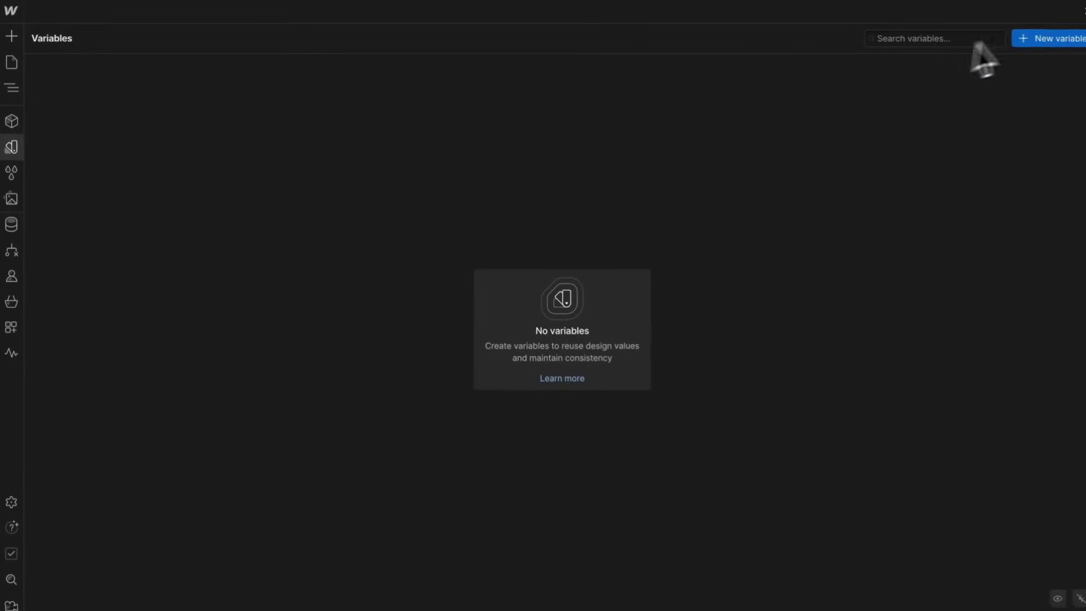
pyautogui.click(1046, 39)
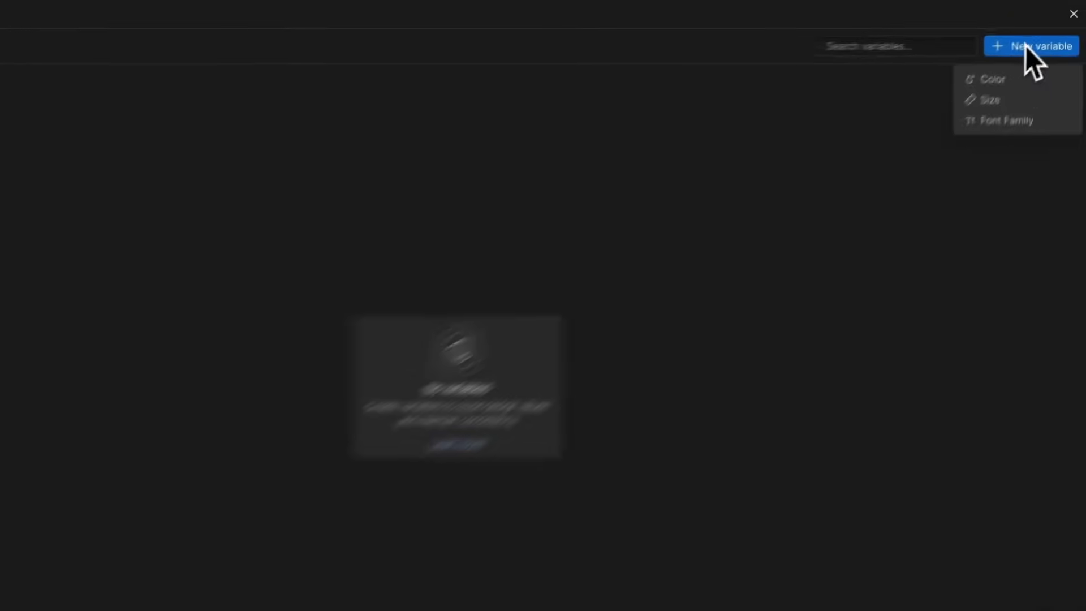
pyautogui.click(1039, 95)
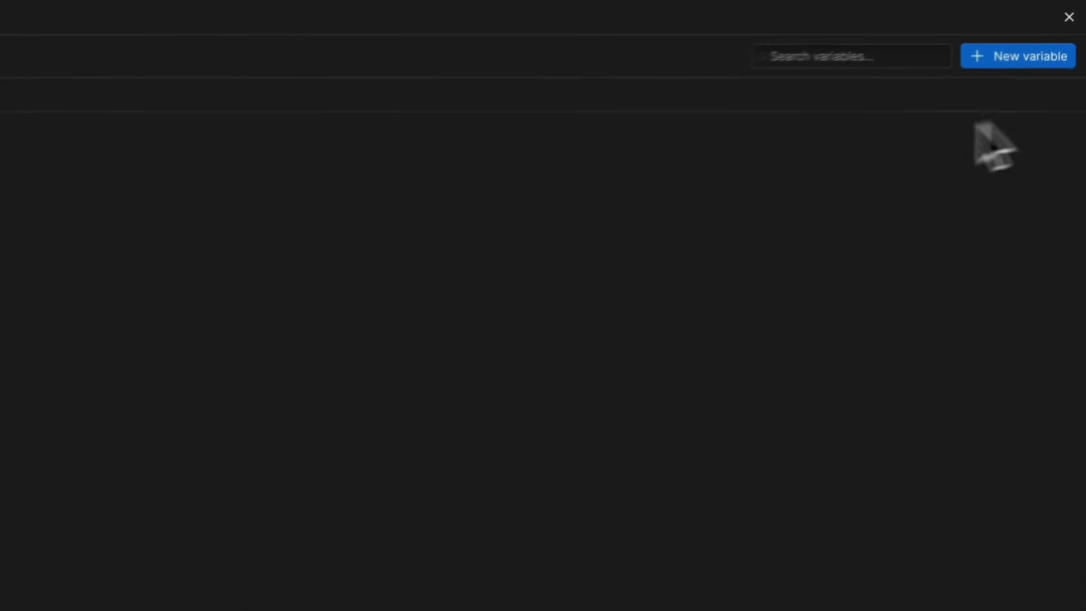
pyautogui.doubleClick(57, 94)
pyautogui.write('border-radius-main')
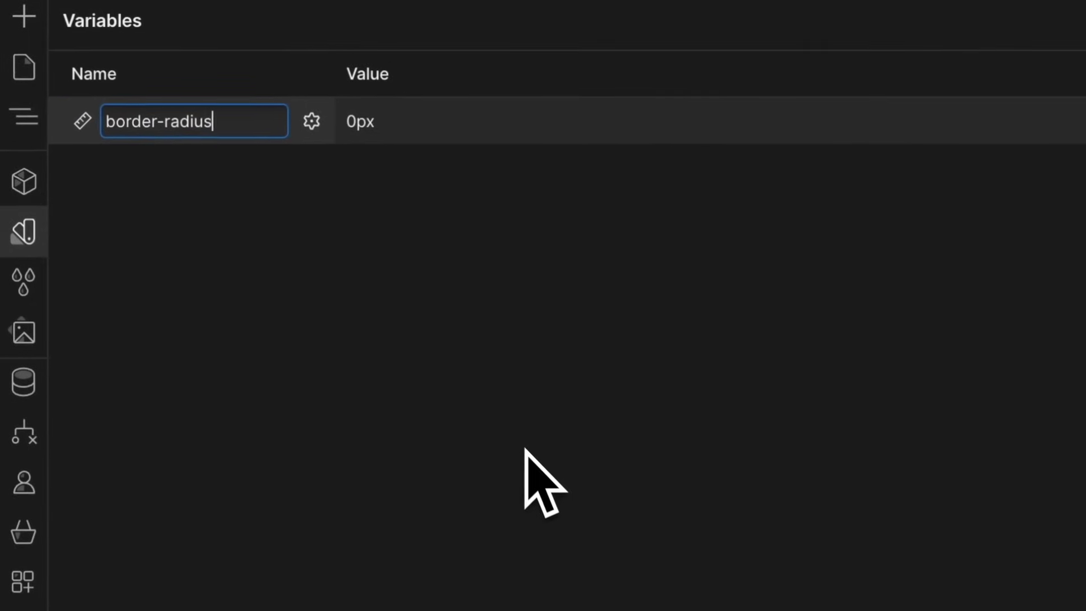
pyautogui.press('Return')
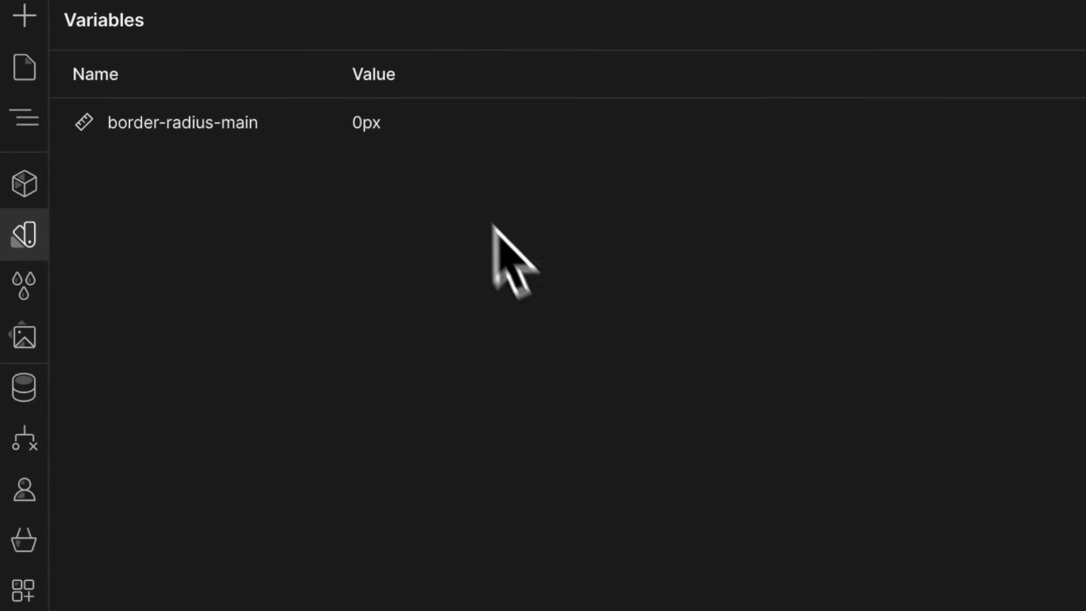
pyautogui.click(373, 125)
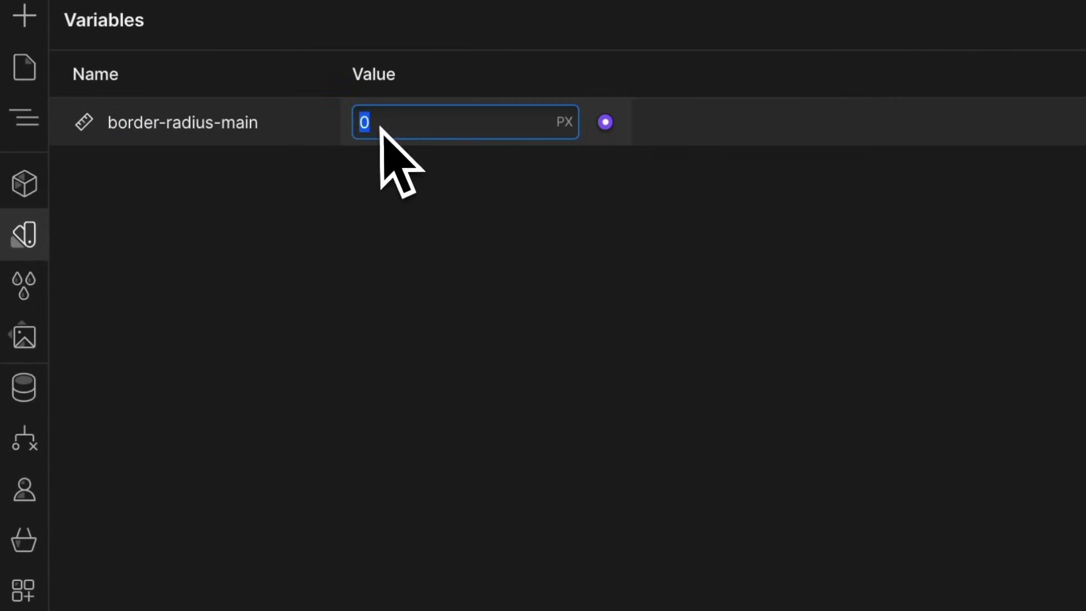
pyautogui.write('1rem')
pyautogui.press('Return')
# - Rename the border-radius-main variable to border-radius/main so it is grouped under border-radius
pyautogui.doubleClick(219, 122)
pyautogui.click(224, 122)
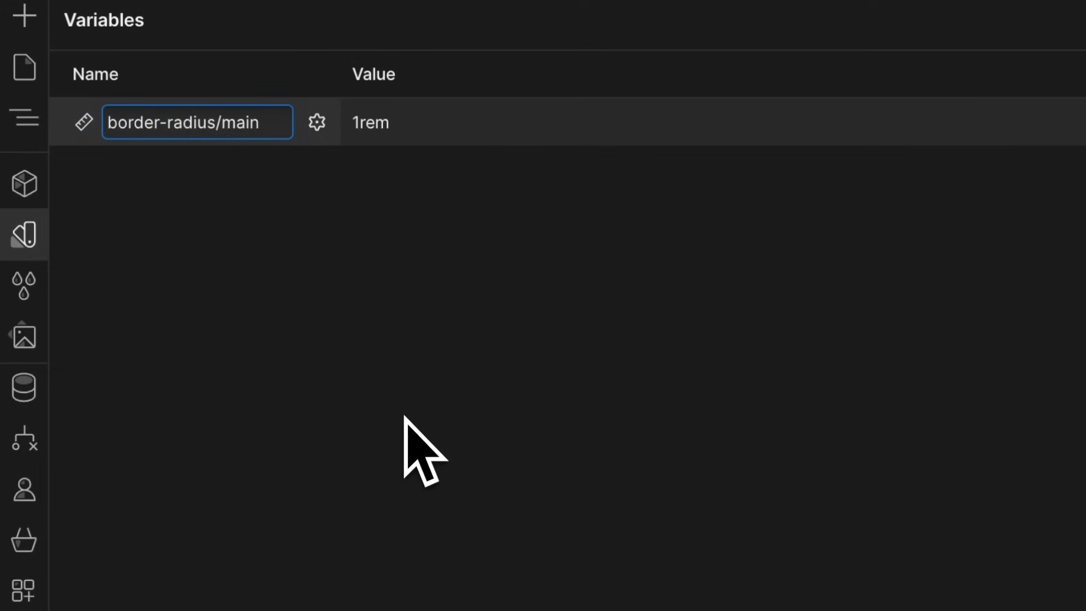
pyautogui.write('/')
pyautogui.press('Return')
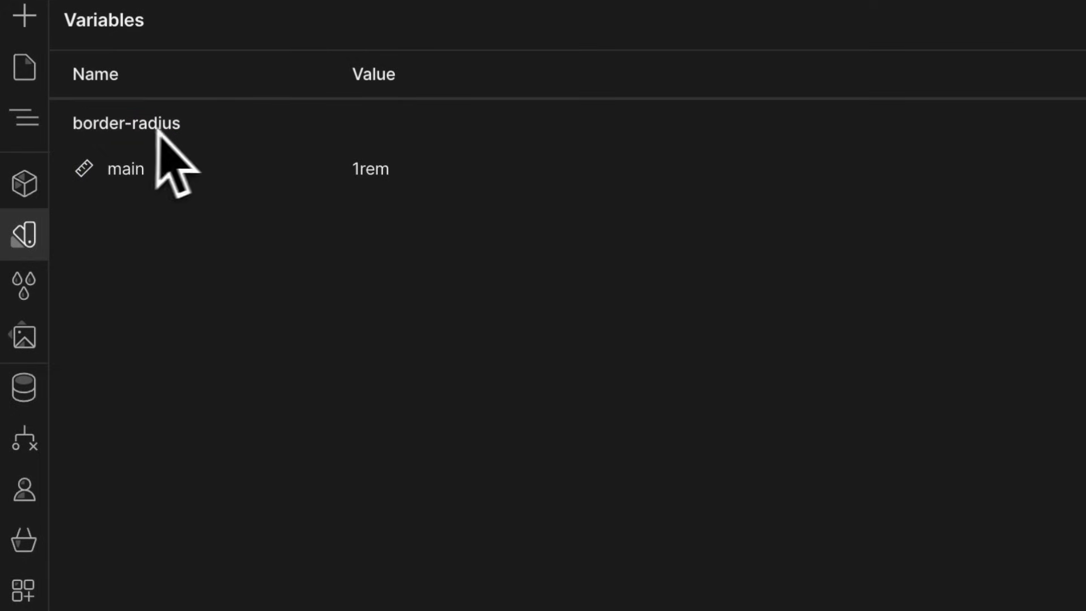
# - Check the CSS name in the settings of the main variable in the border-radius group
pyautogui.moveTo(236, 170)
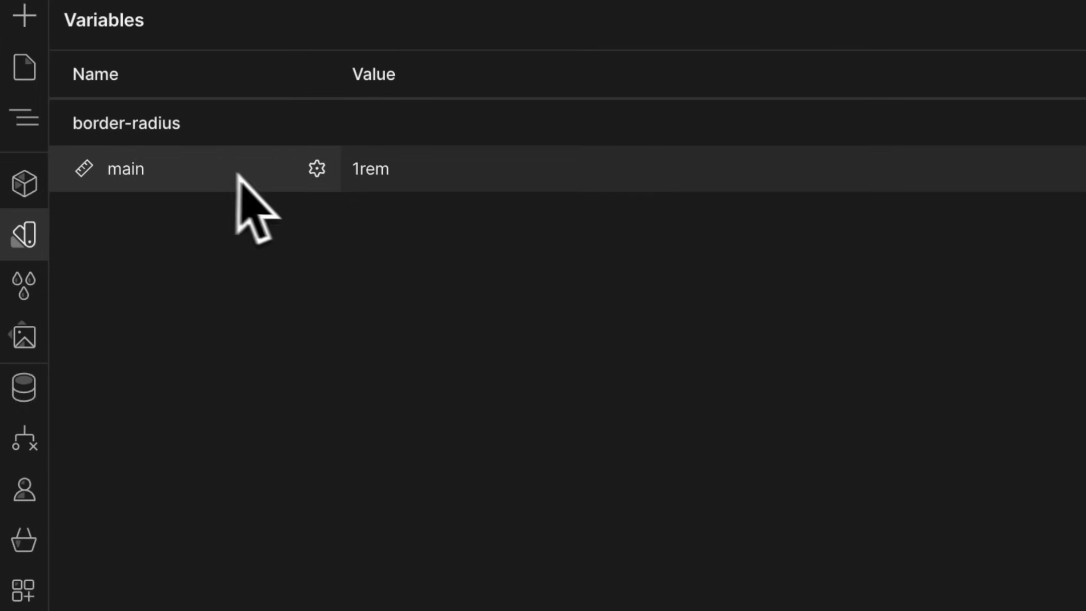
pyautogui.click(317, 169)
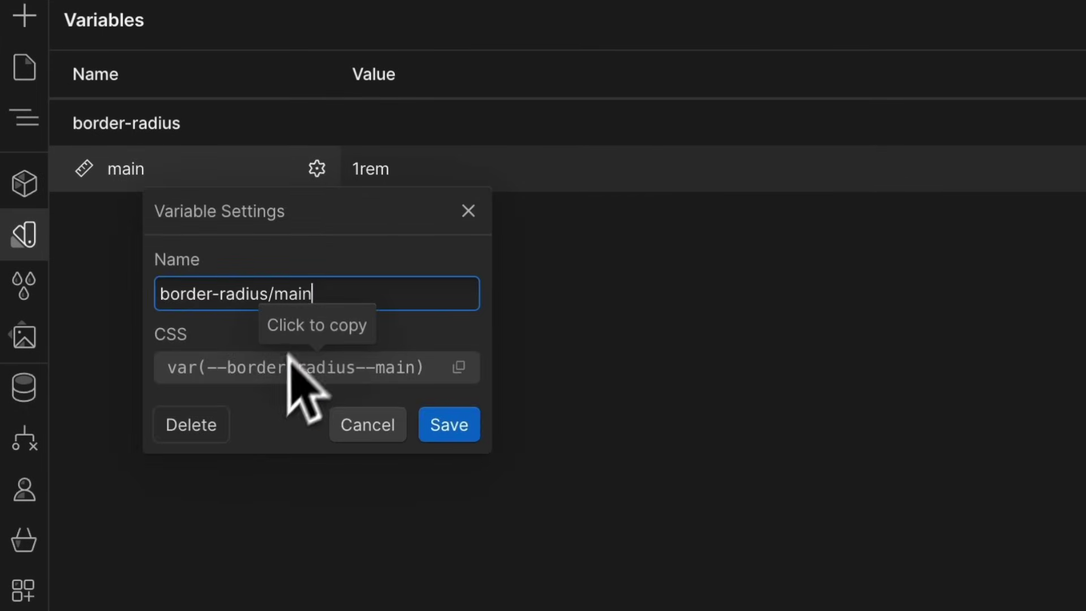
pyautogui.click(403, 393)
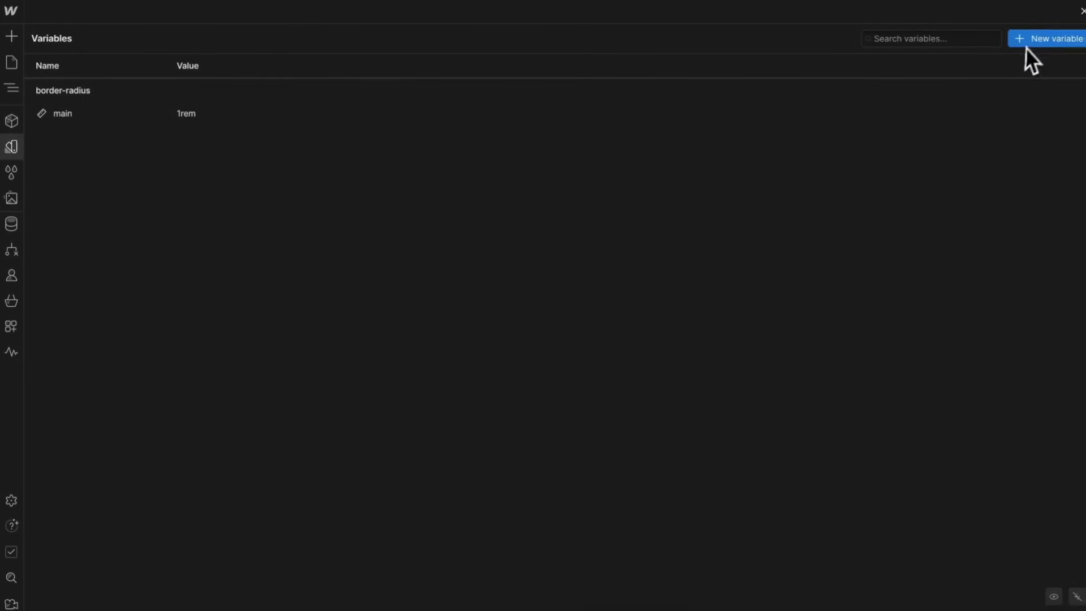
# - Create a size variable named border-width/main with a value of 1.5px
pyautogui.click(1025, 43)
pyautogui.click(1013, 84)
pyautogui.doubleClick(60, 89)
pyautogui.write('border-w')
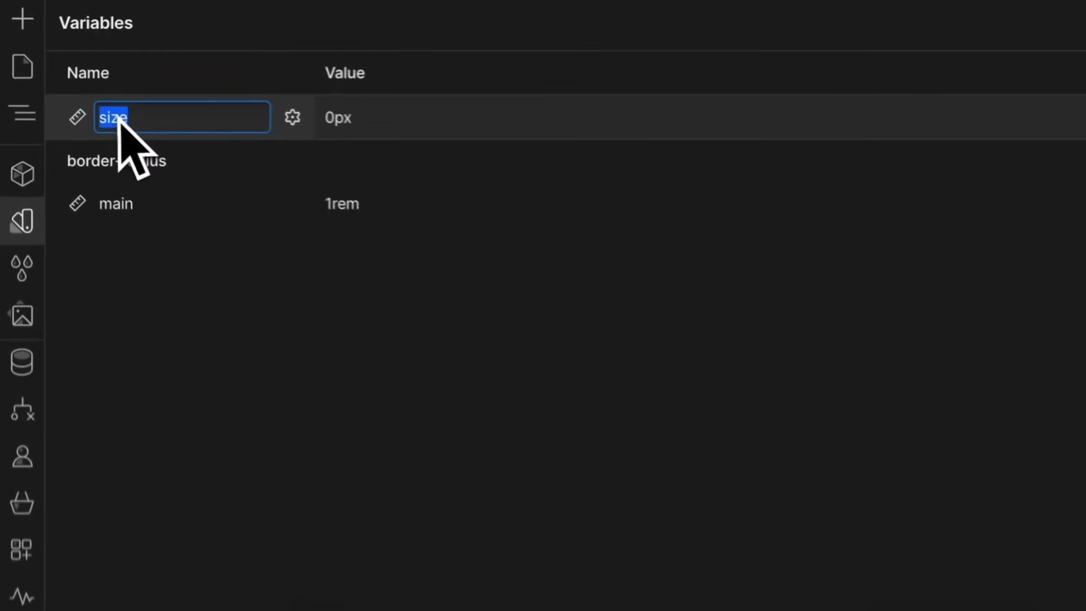
pyautogui.write('idth.')
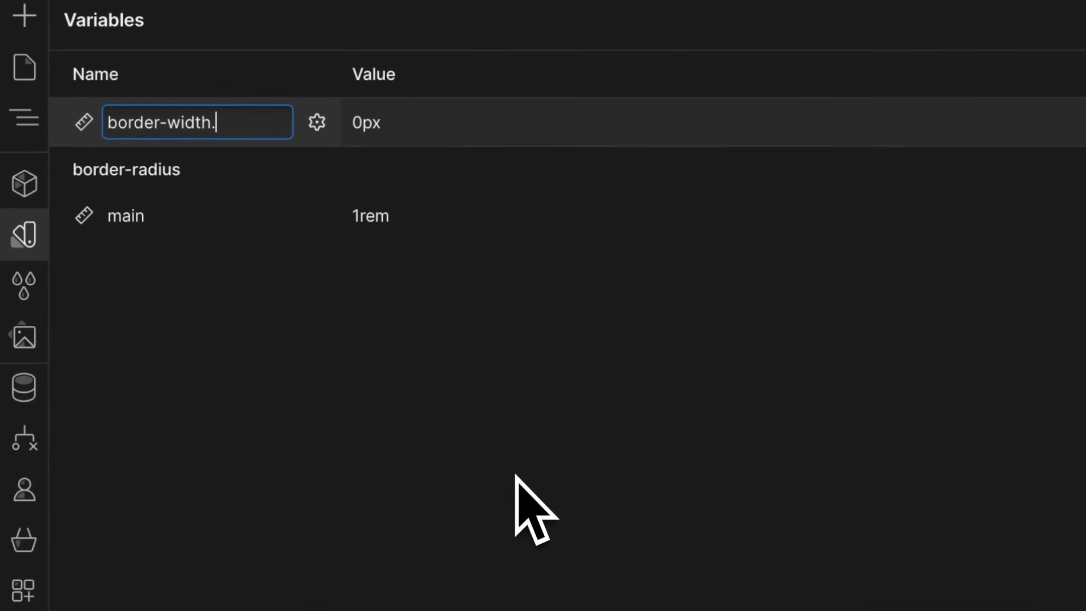
pyautogui.write('/main')
pyautogui.press('Return')
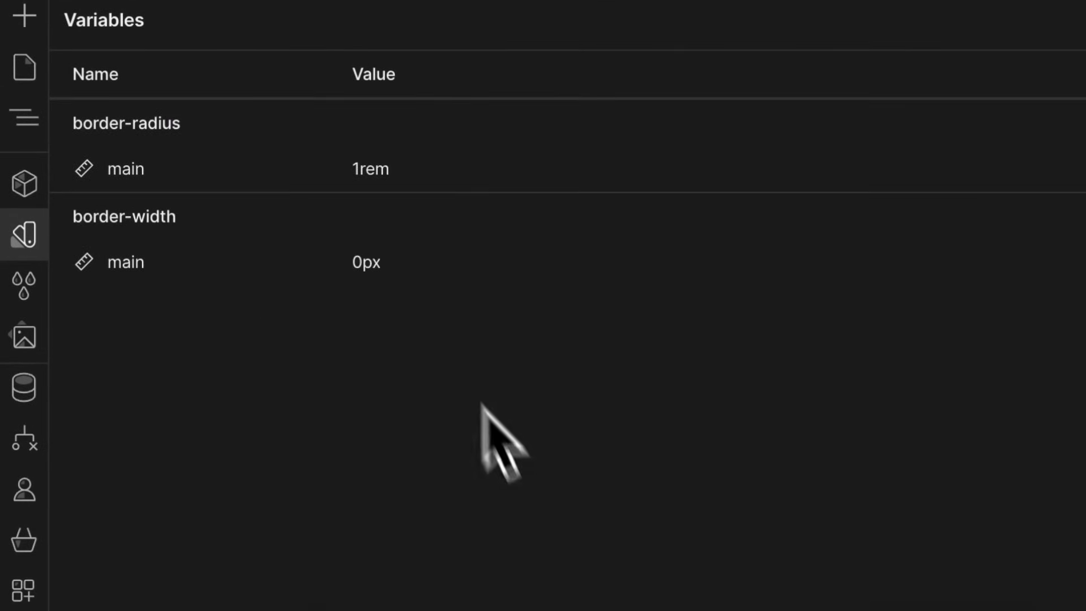
pyautogui.click(368, 262)
pyautogui.write('1.5')
pyautogui.press('Return')
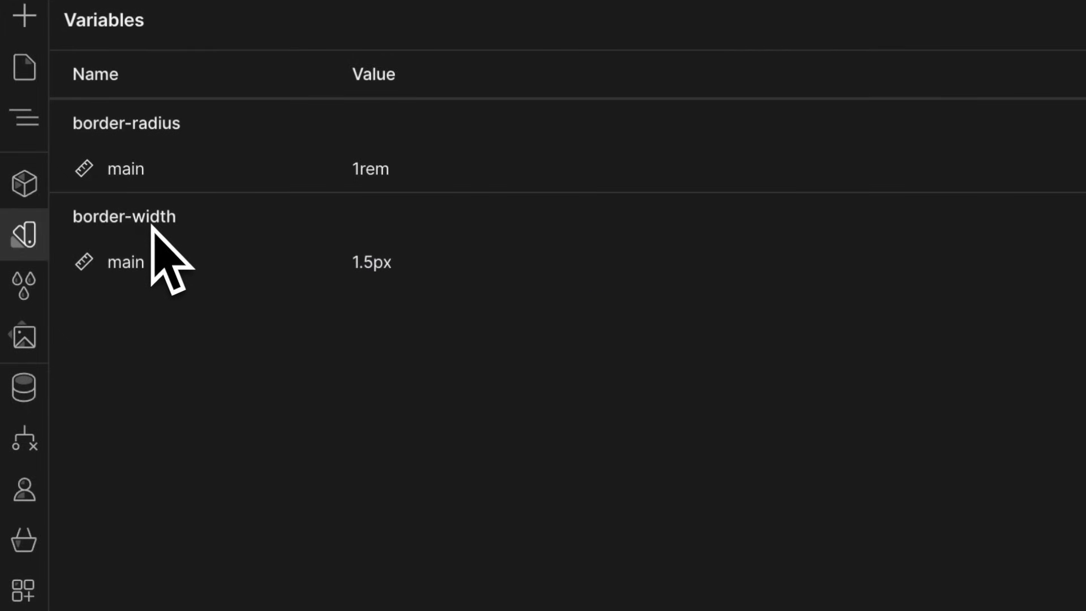
# - Create a size variable named page-padding/main with a value of 3rem
pyautogui.click(1056, 39)
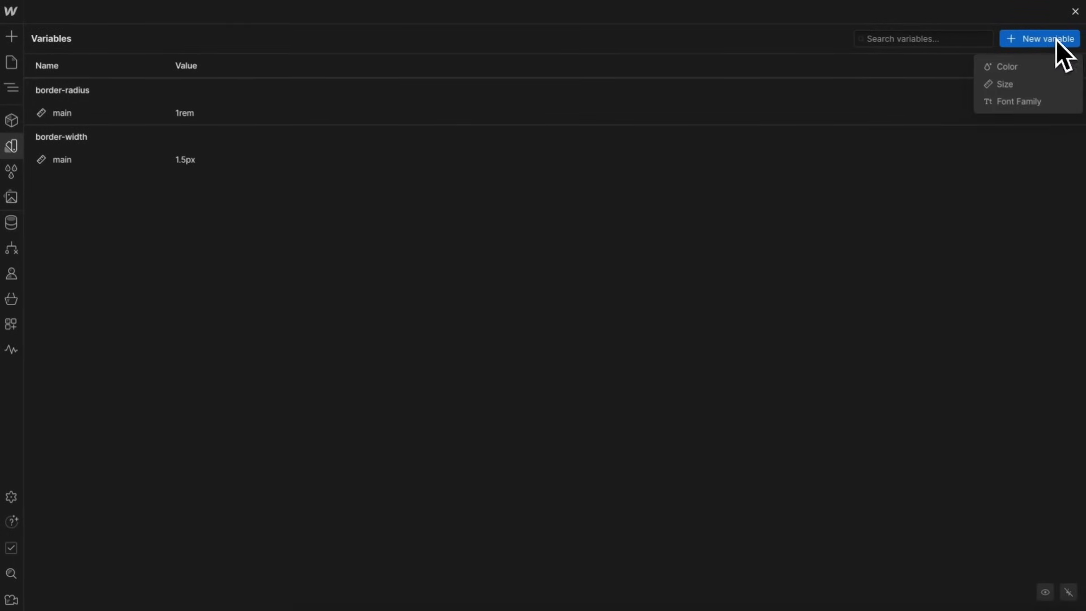
pyautogui.click(1029, 84)
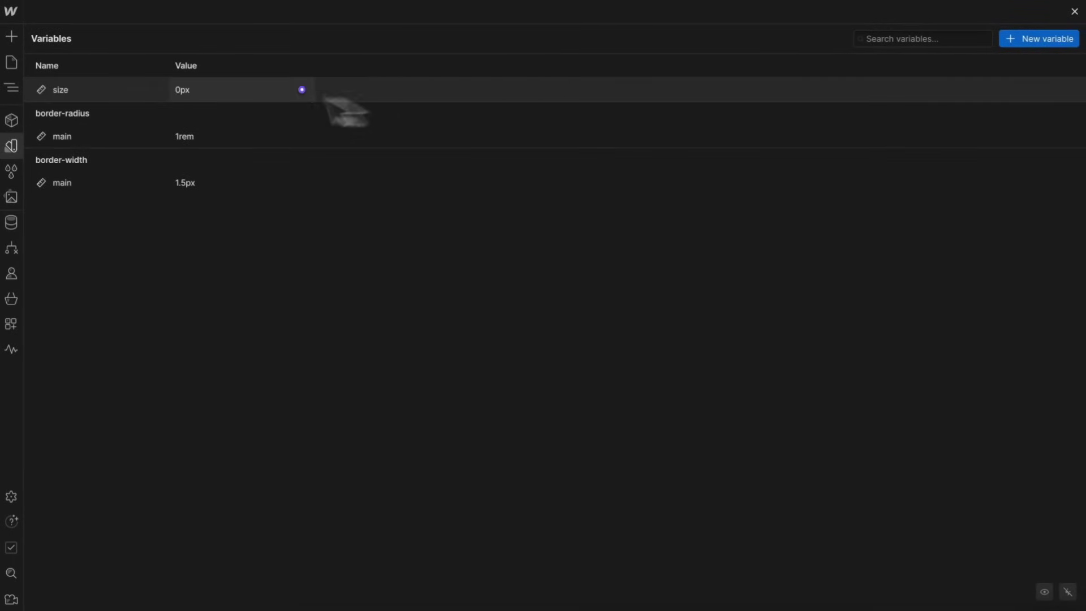
pyautogui.doubleClick(63, 93)
pyautogui.write('page-paddi')
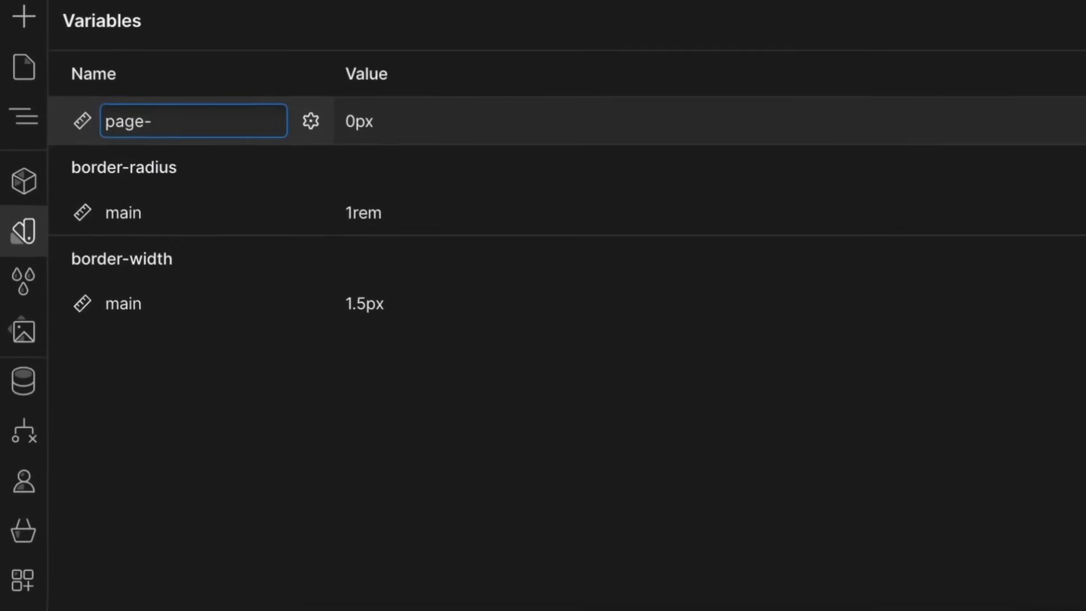
pyautogui.write('ng/main')
pyautogui.press('Return')
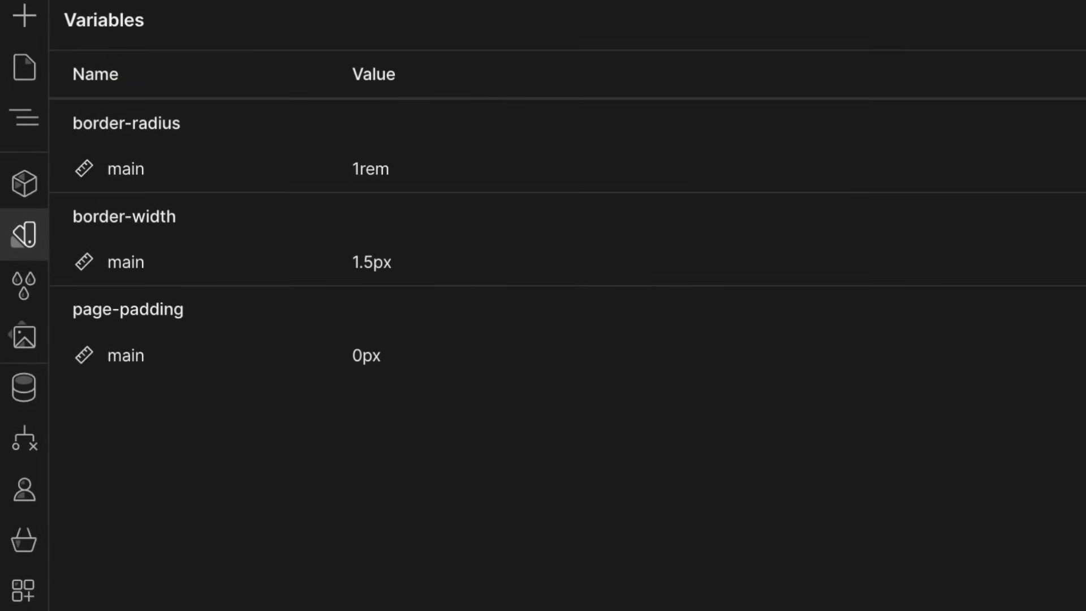
pyautogui.click(388, 366)
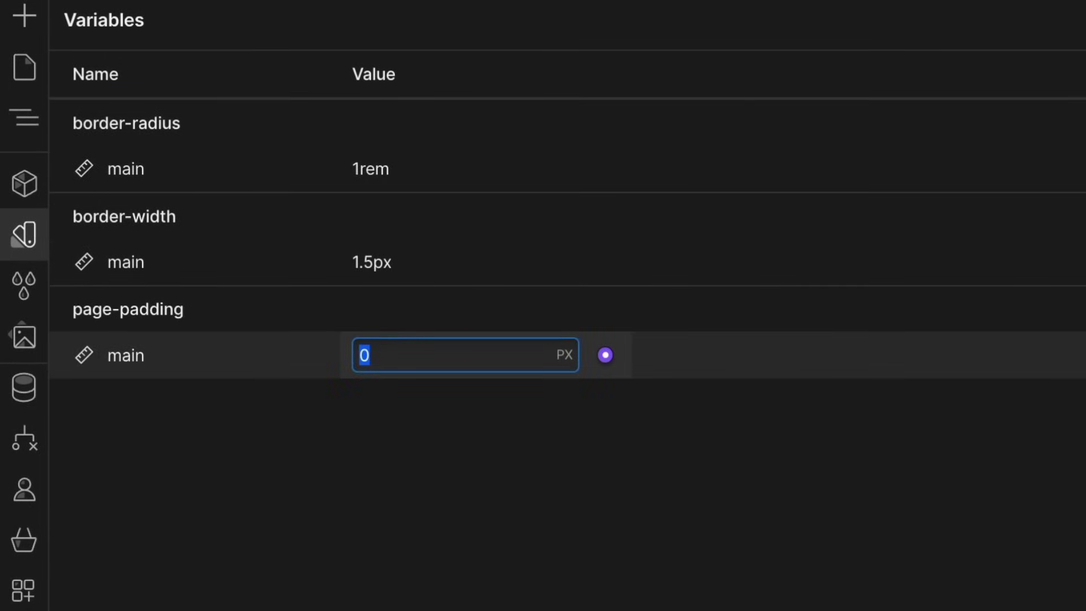
pyautogui.press('Return')
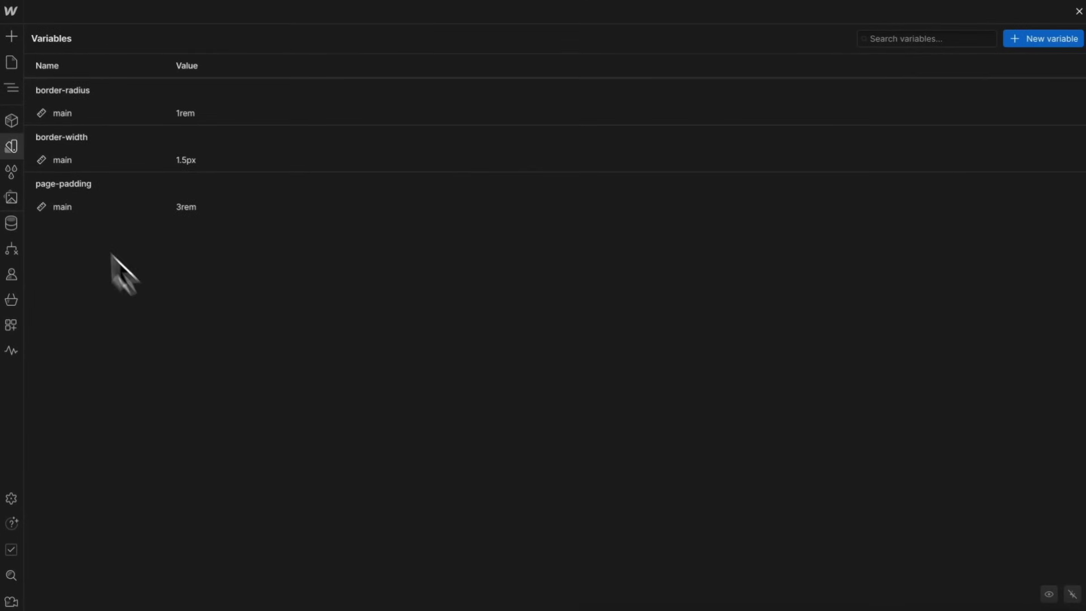
# - Link the left and right padding of hero_top to the page-padding main variable
pyautogui.click(12, 148)
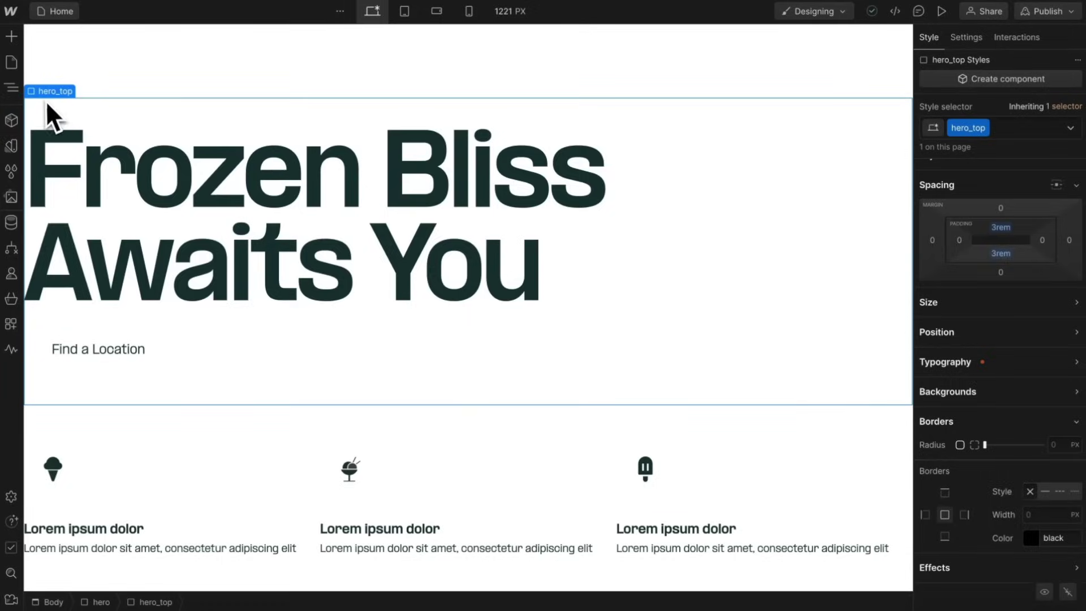
pyautogui.click(960, 240)
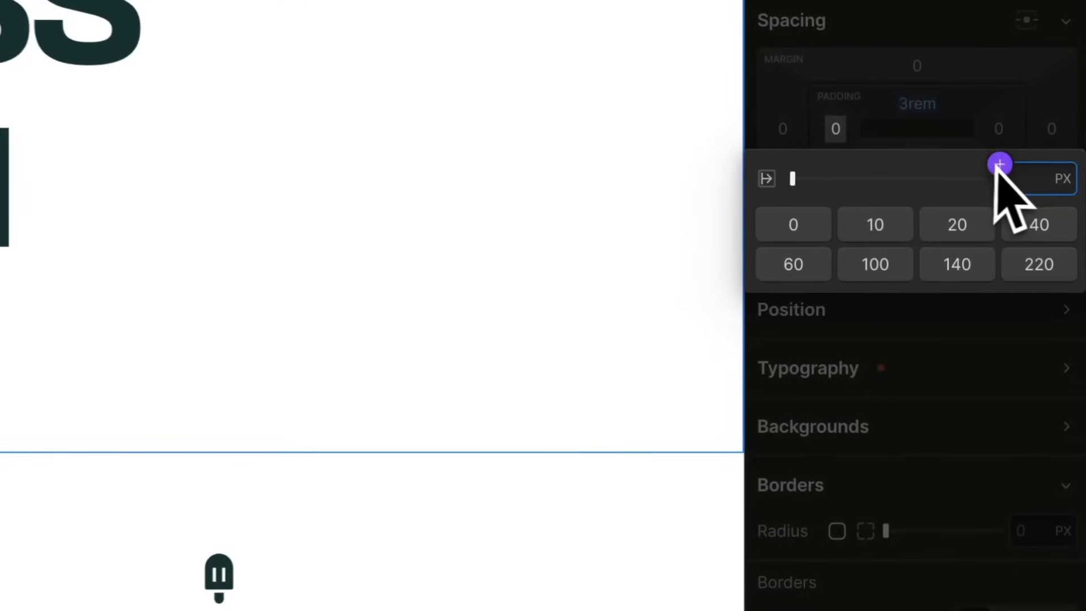
pyautogui.click(1000, 165)
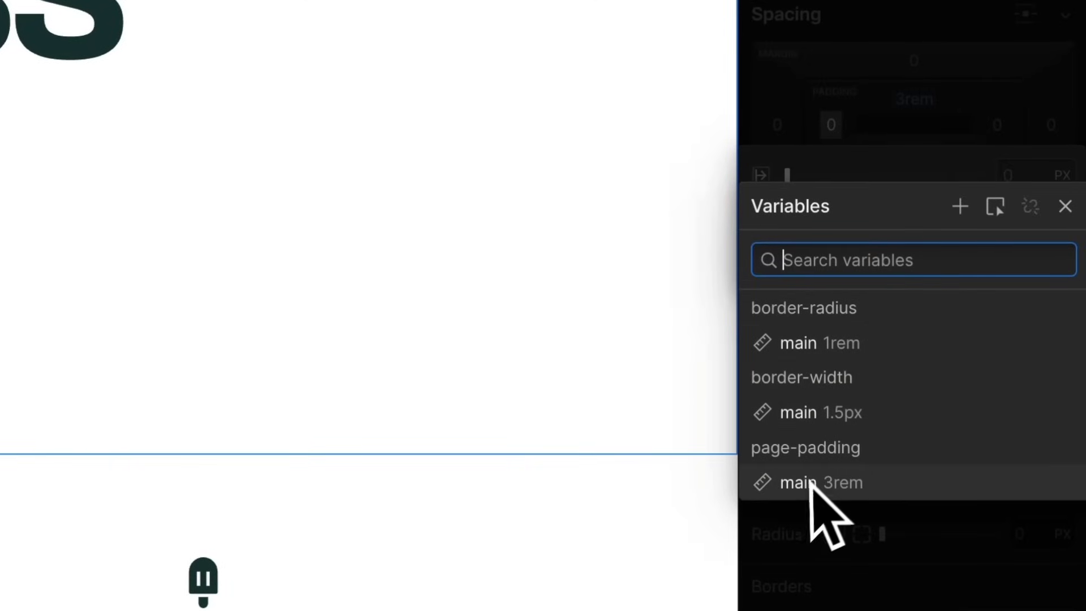
pyautogui.click(806, 488)
pyautogui.click(997, 125)
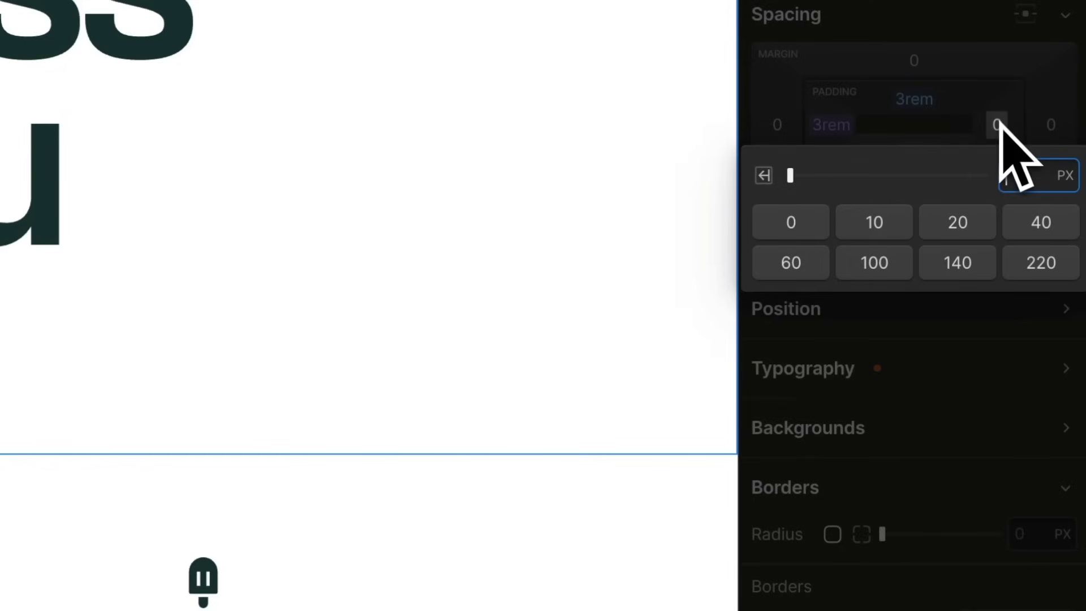
pyautogui.click(1002, 162)
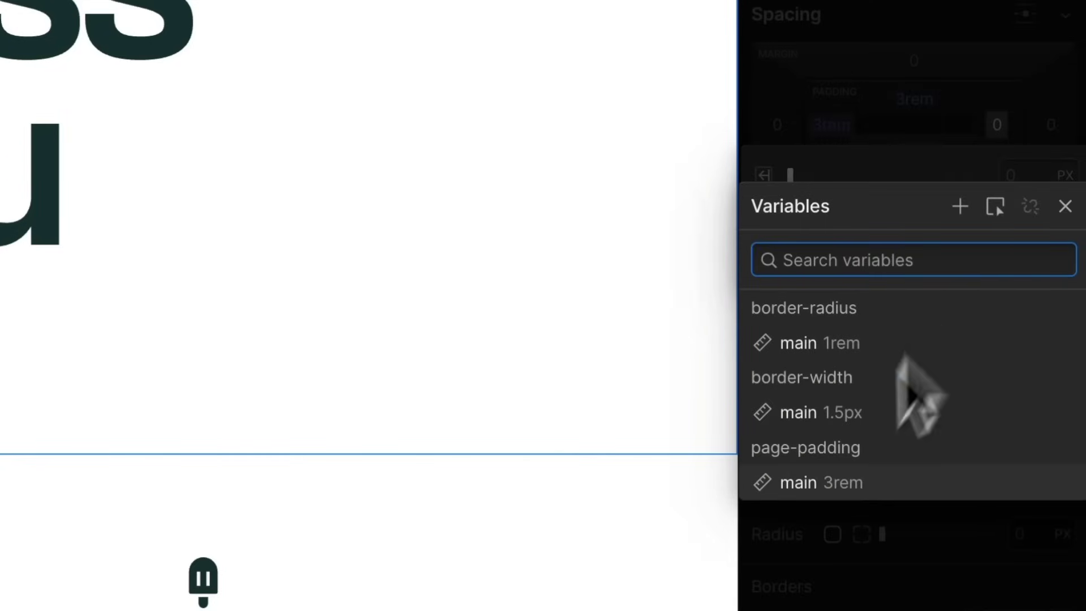
pyautogui.click(825, 495)
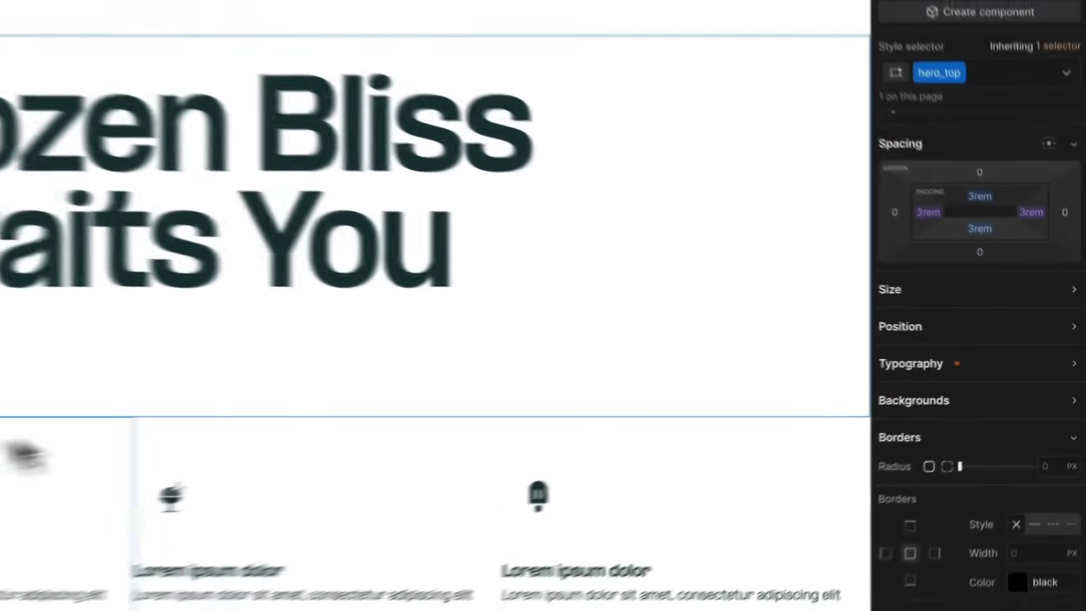
# - Link the left and right padding of hero_panel to the page-padding main variable
pyautogui.click(957, 238)
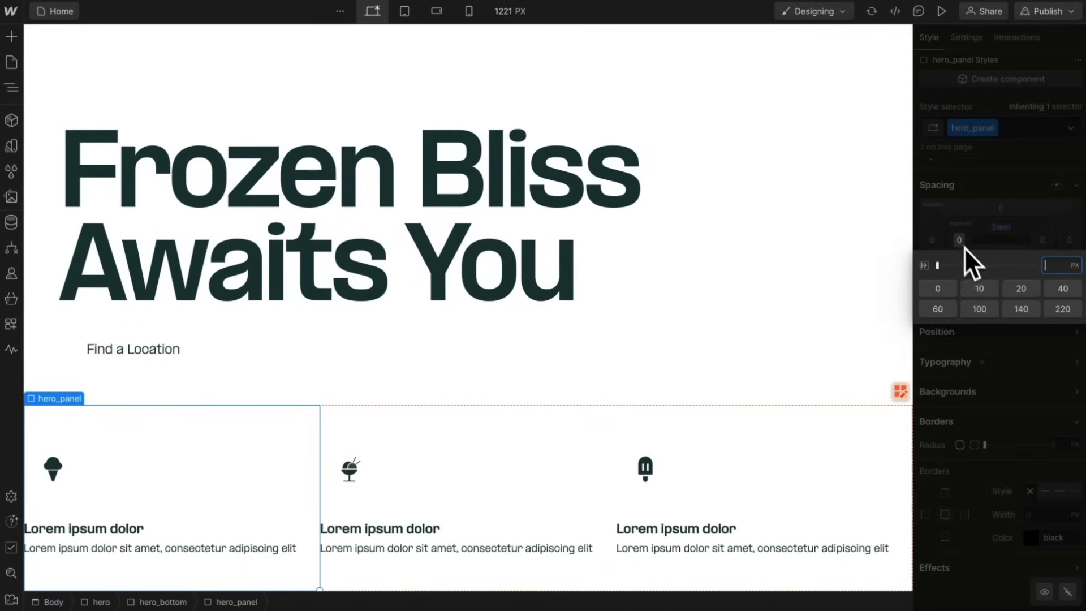
pyautogui.click(1042, 258)
pyautogui.click(966, 419)
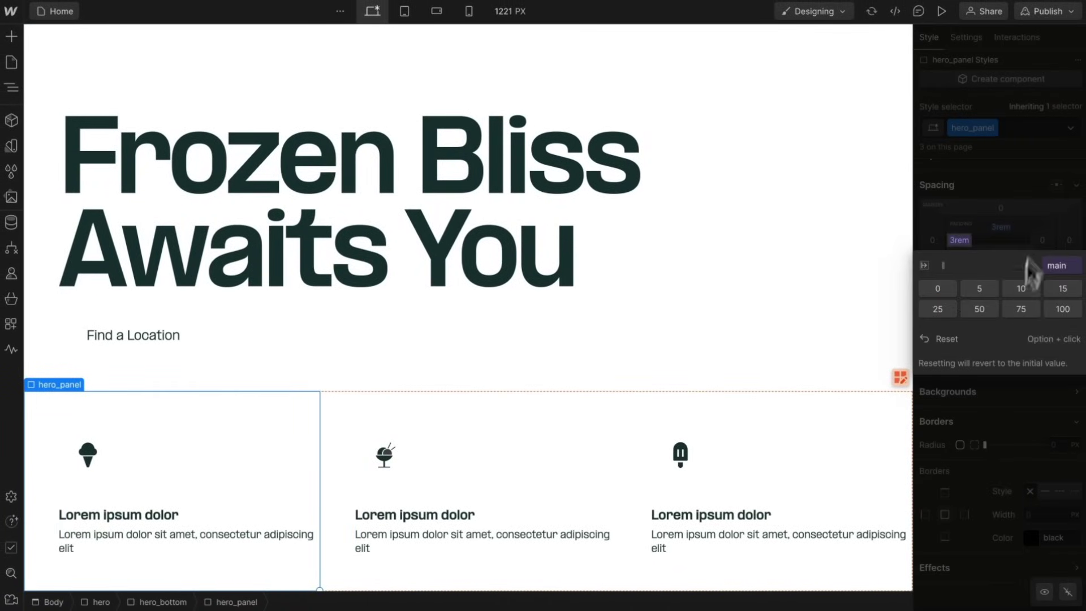
pyautogui.click(1043, 238)
pyautogui.click(1044, 261)
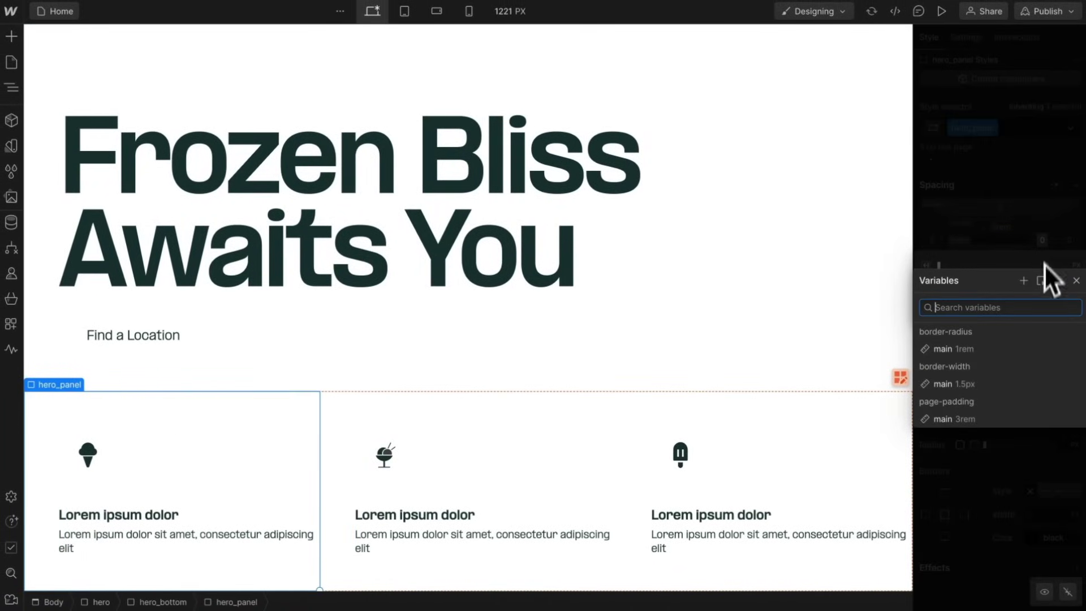
pyautogui.click(972, 419)
pyautogui.click(1020, 192)
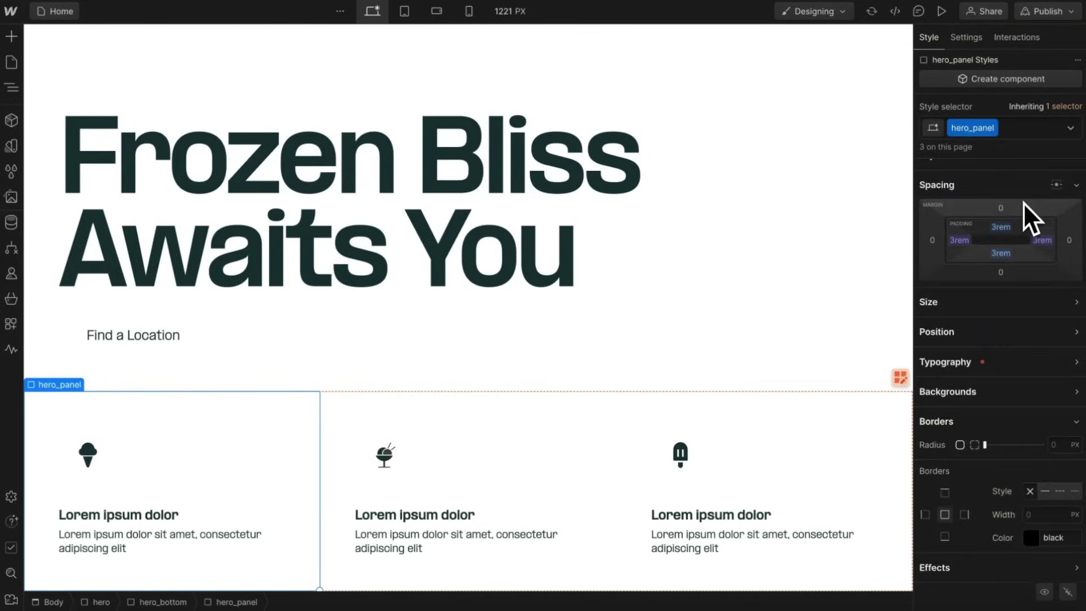
# - Link the Find a Location button's border width to the border-width main variable and its radius to the border-radius main variable
pyautogui.click(79, 351)
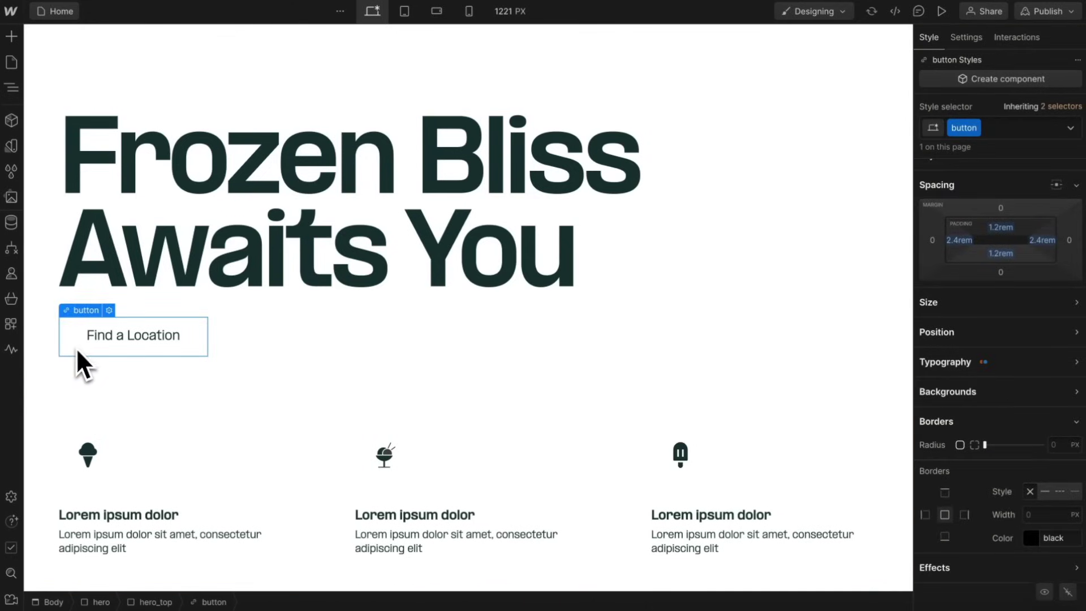
pyautogui.moveTo(1035, 509)
pyautogui.click(963, 409)
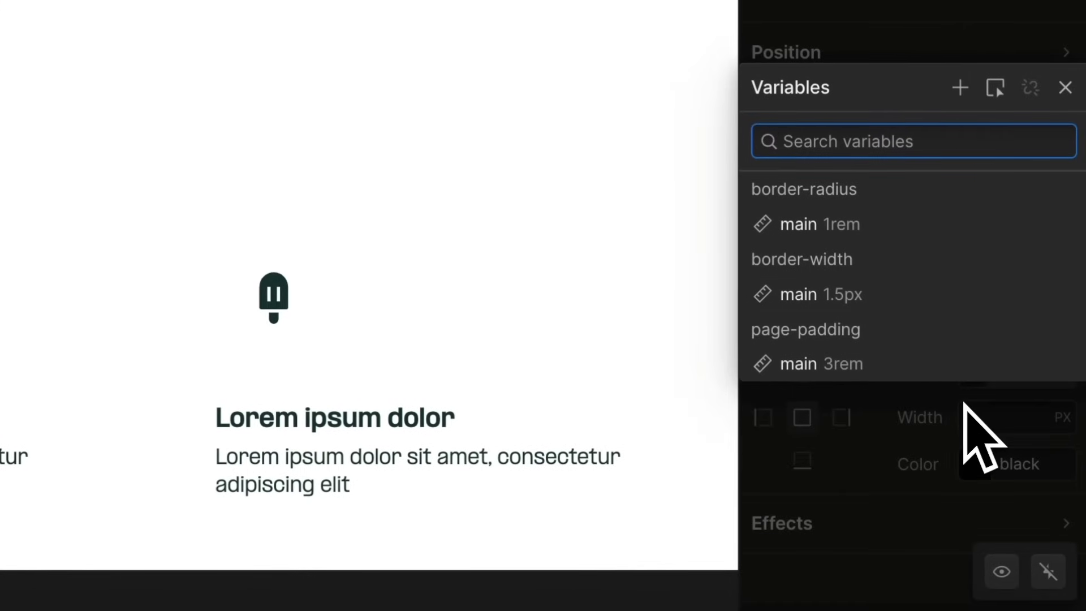
pyautogui.click(849, 295)
pyautogui.click(1008, 263)
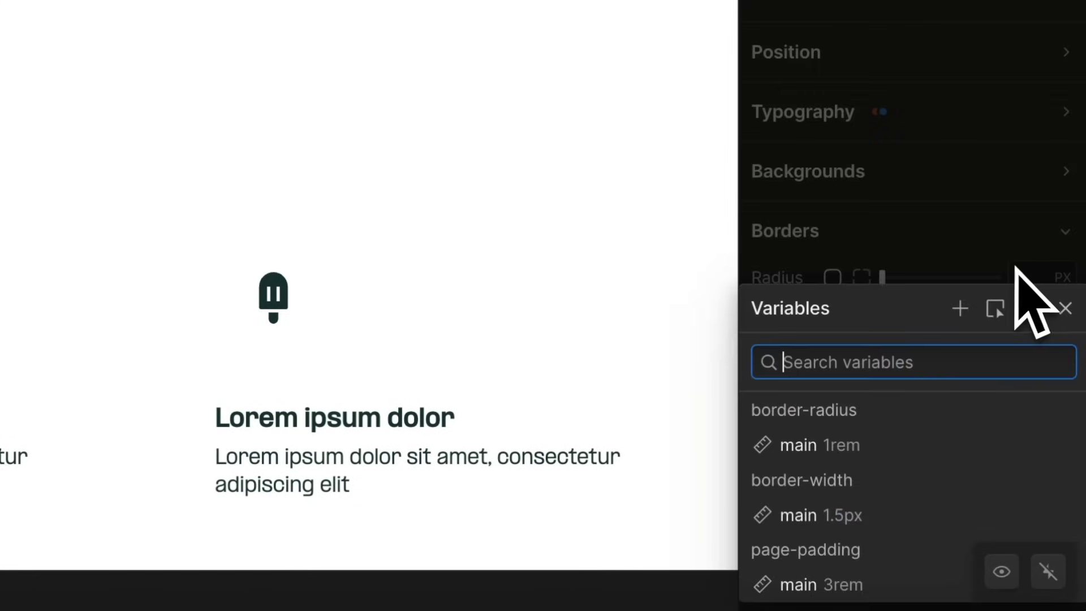
pyautogui.click(843, 444)
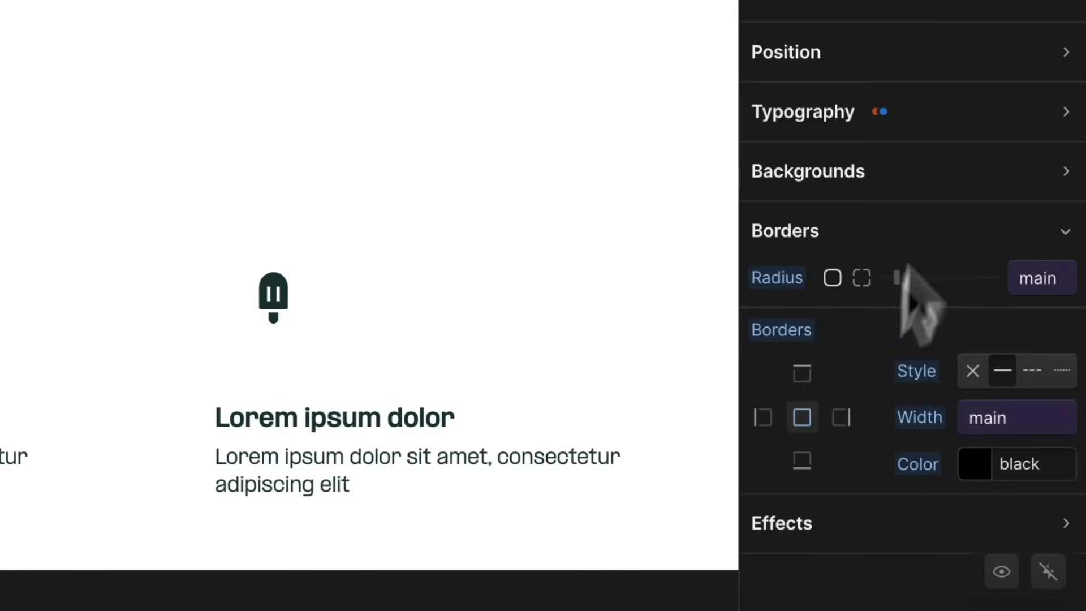
# - Link hero_icon's border width to the border-width main variable and its corner radius to the border-radius main variable
pyautogui.click(39, 464)
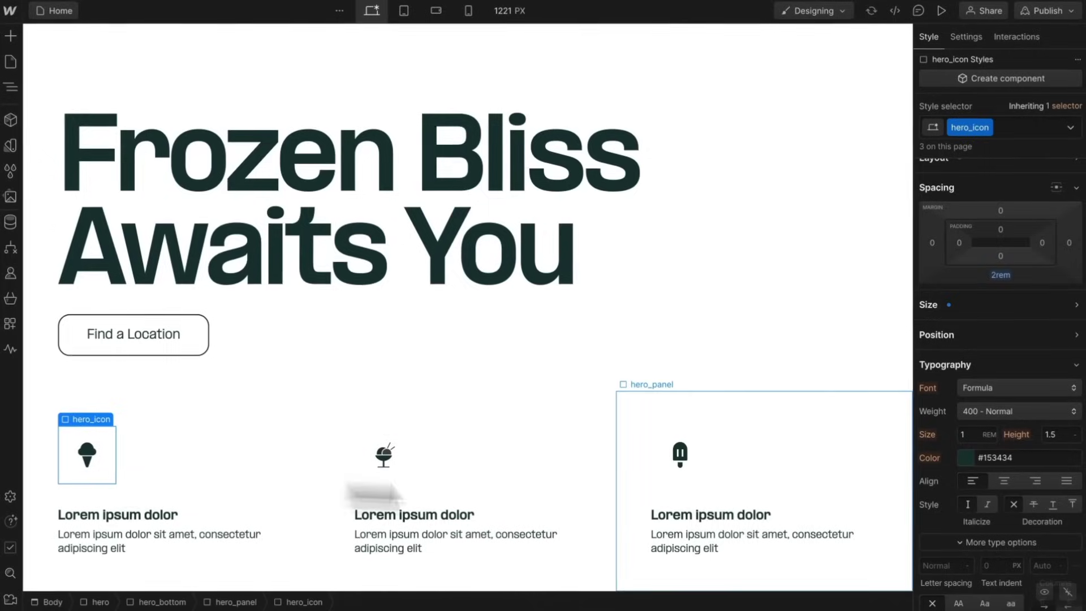
pyautogui.scroll(-6, 984, 521)
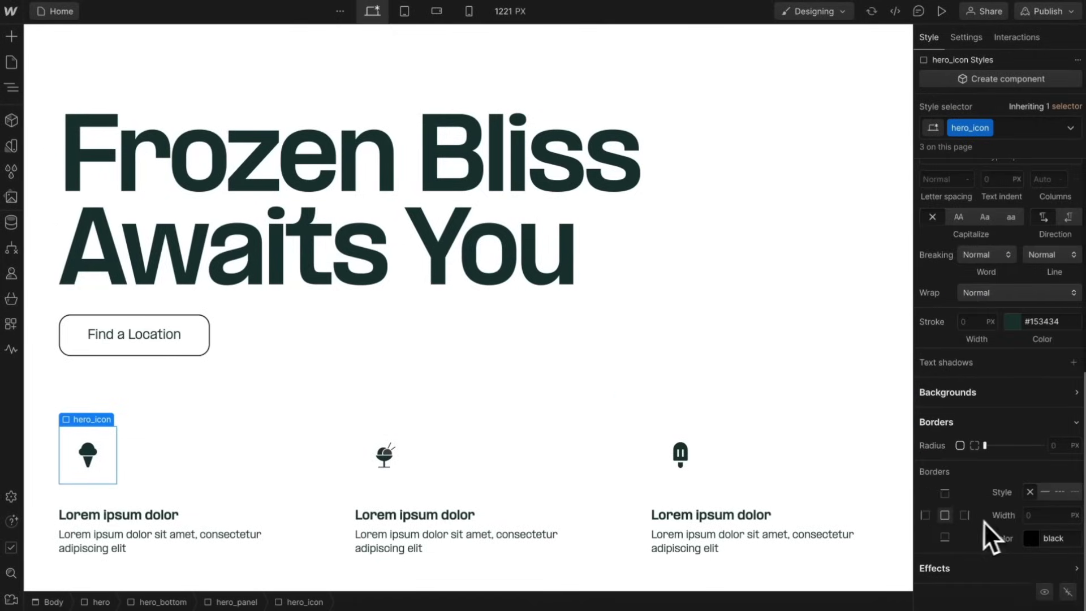
pyautogui.click(1025, 508)
pyautogui.click(950, 451)
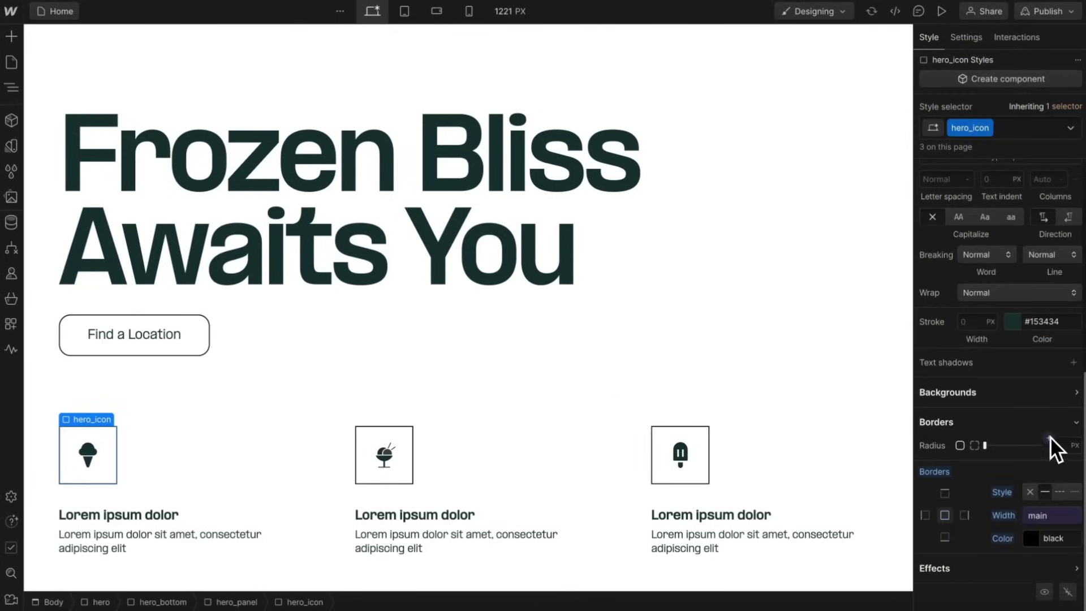
pyautogui.click(1049, 439)
pyautogui.click(975, 526)
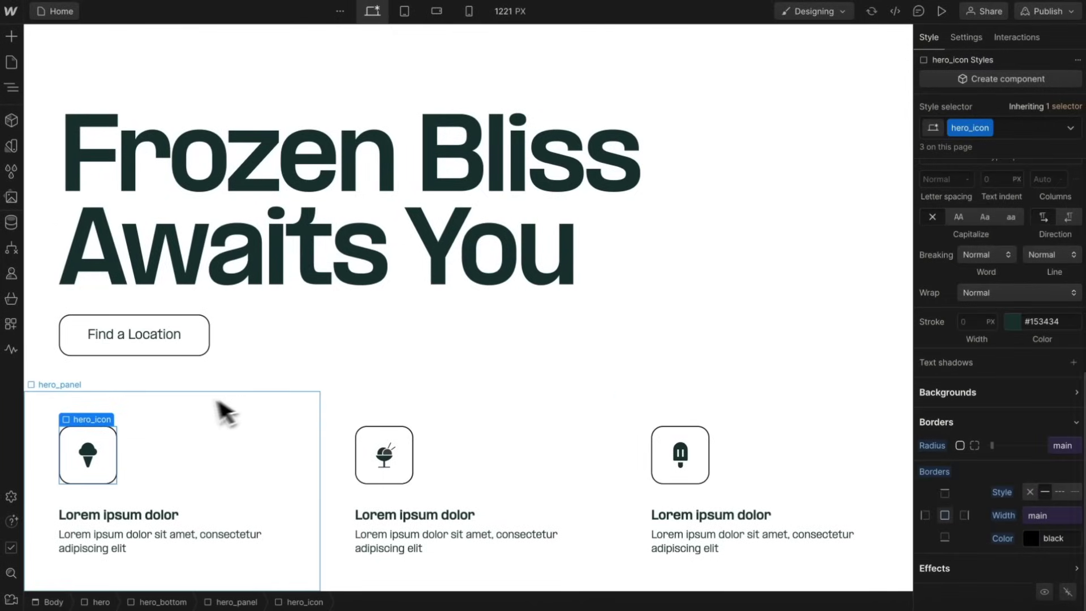
# - Give hero_panel top and right borders whose widths are linked to the border-width main variable
pyautogui.click(184, 412)
pyautogui.scroll(-5, 1023, 457)
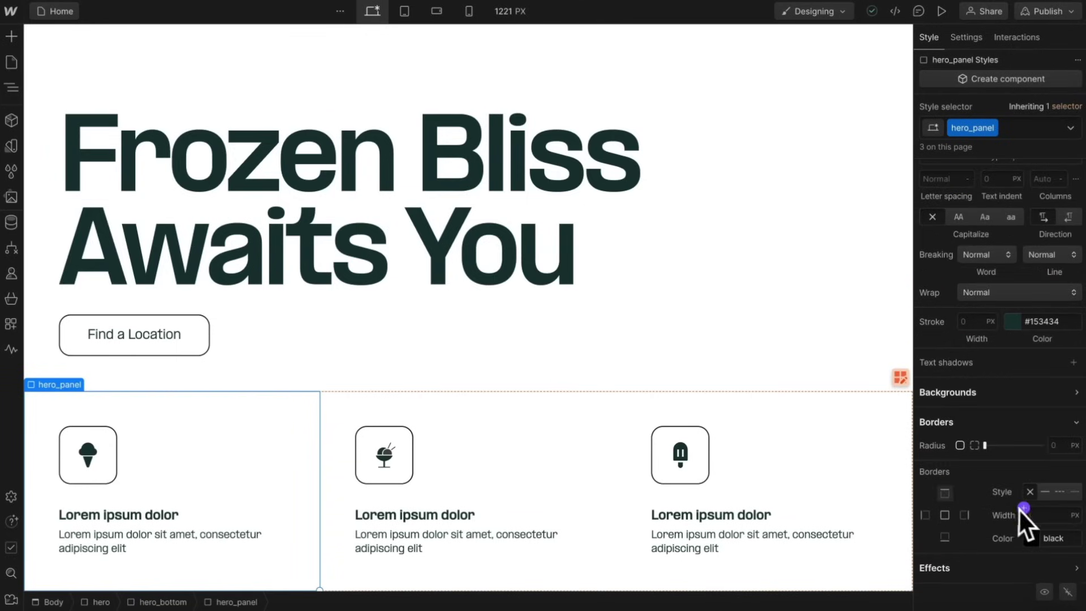
pyautogui.click(1023, 507)
pyautogui.click(1030, 457)
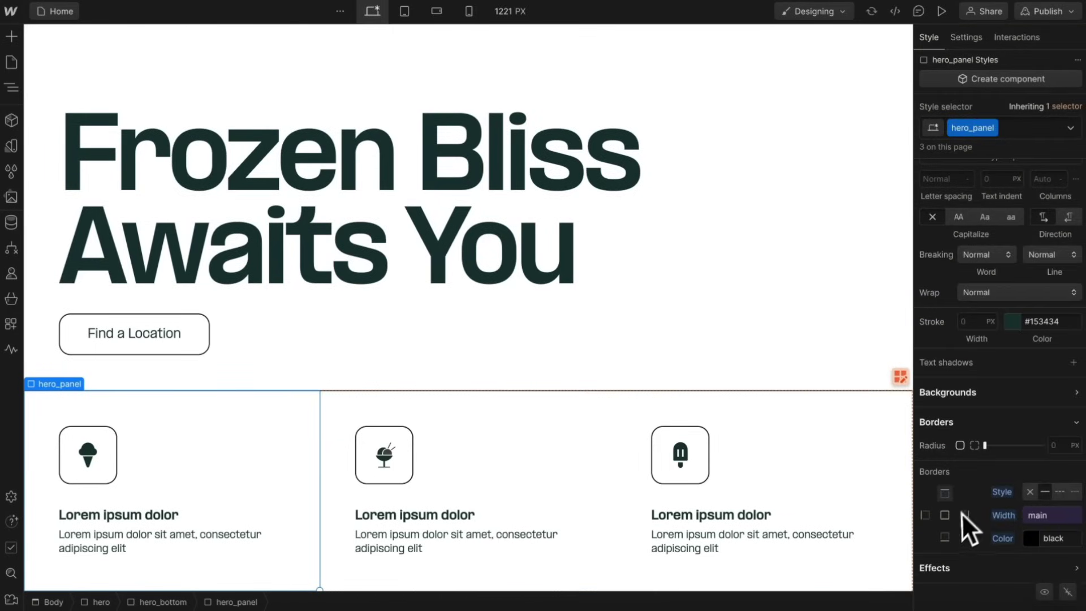
pyautogui.click(1027, 511)
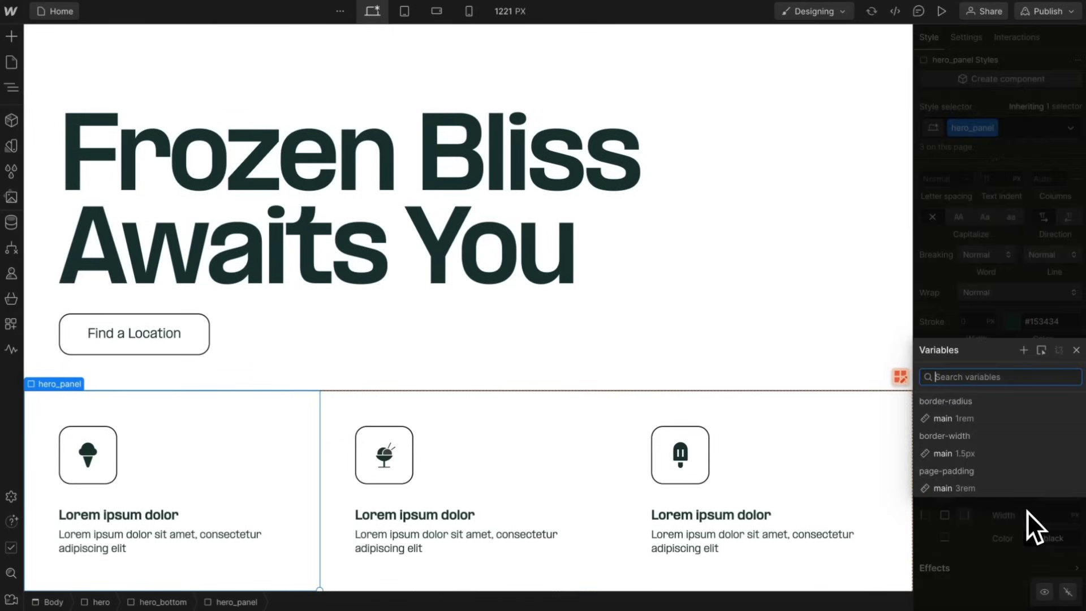
pyautogui.click(1031, 461)
# - At the Mobile (L) breakpoint, unlink hero_panel's right border width from its variable and set it to 0 px, then return to desktop
pyautogui.click(782, 320)
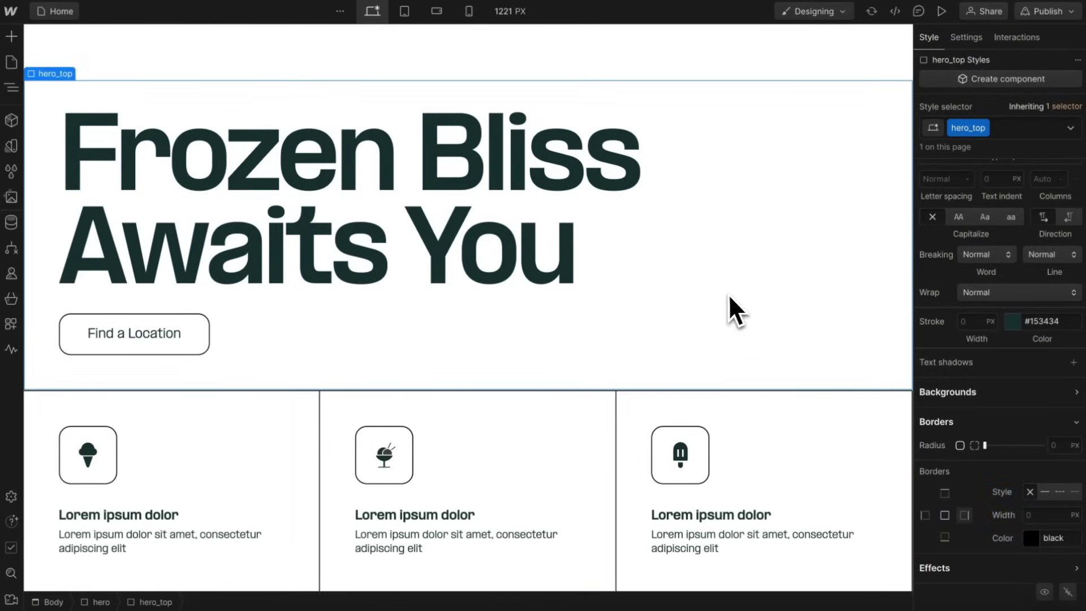
pyautogui.click(447, 13)
pyautogui.scroll(-5, 537, 260)
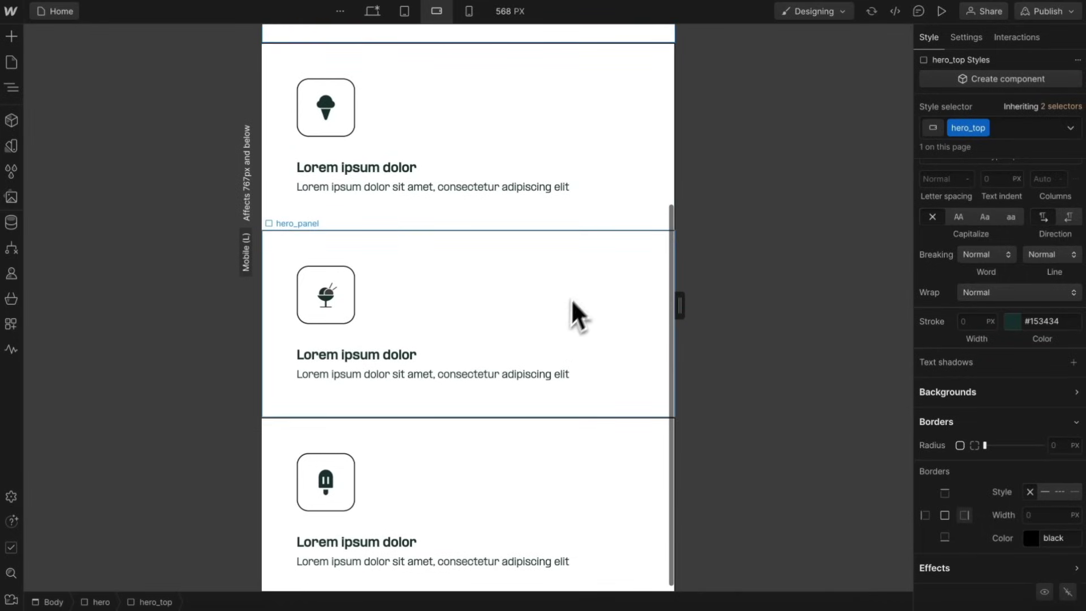
pyautogui.click(581, 277)
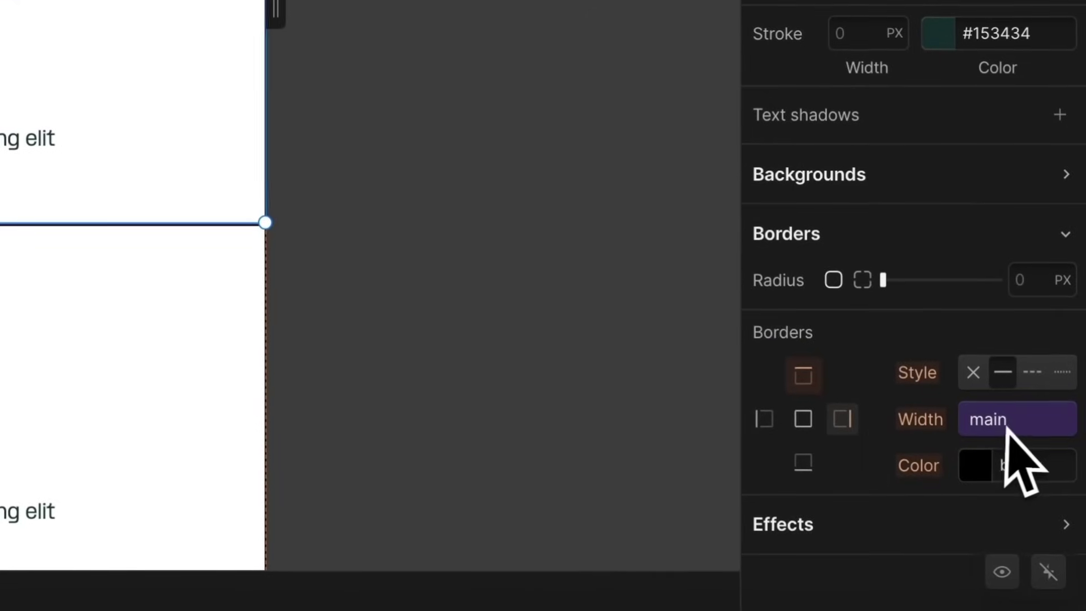
pyautogui.click(1006, 427)
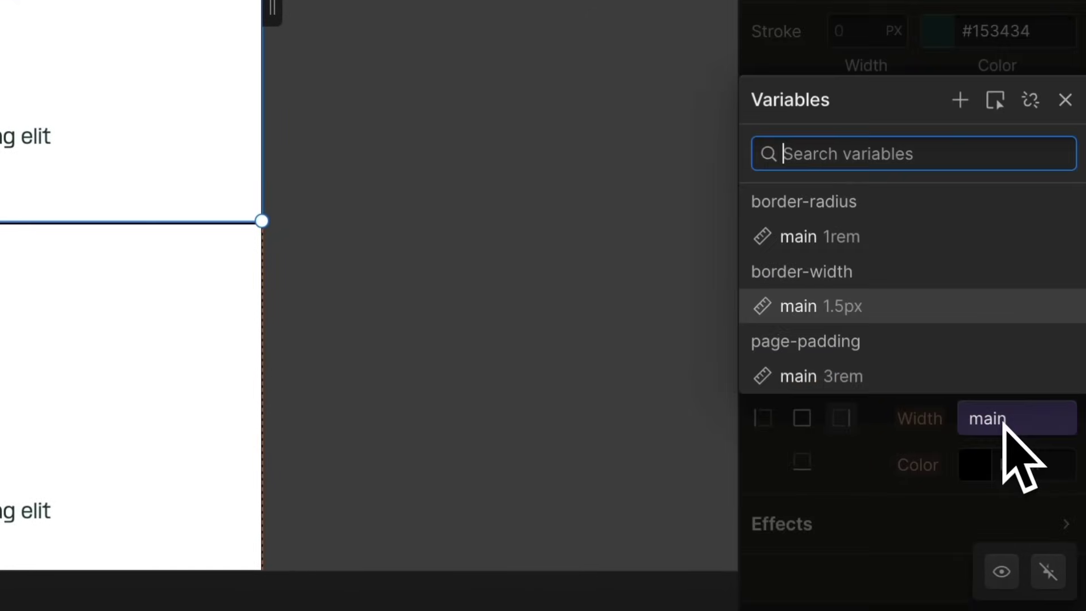
pyautogui.click(1031, 100)
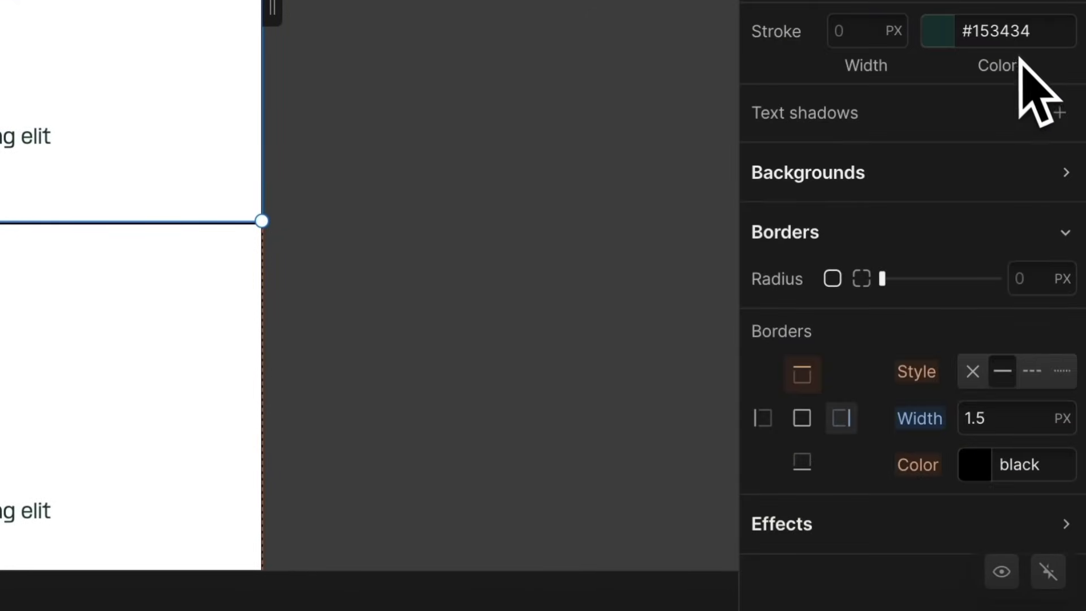
pyautogui.click(996, 416)
pyautogui.write('0')
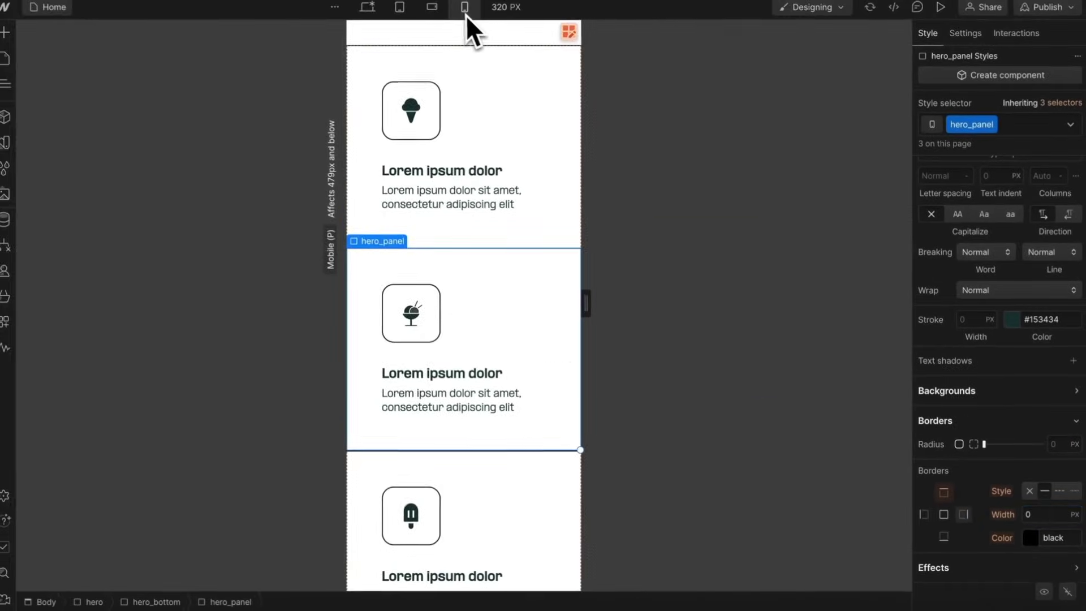
pyautogui.click(368, 7)
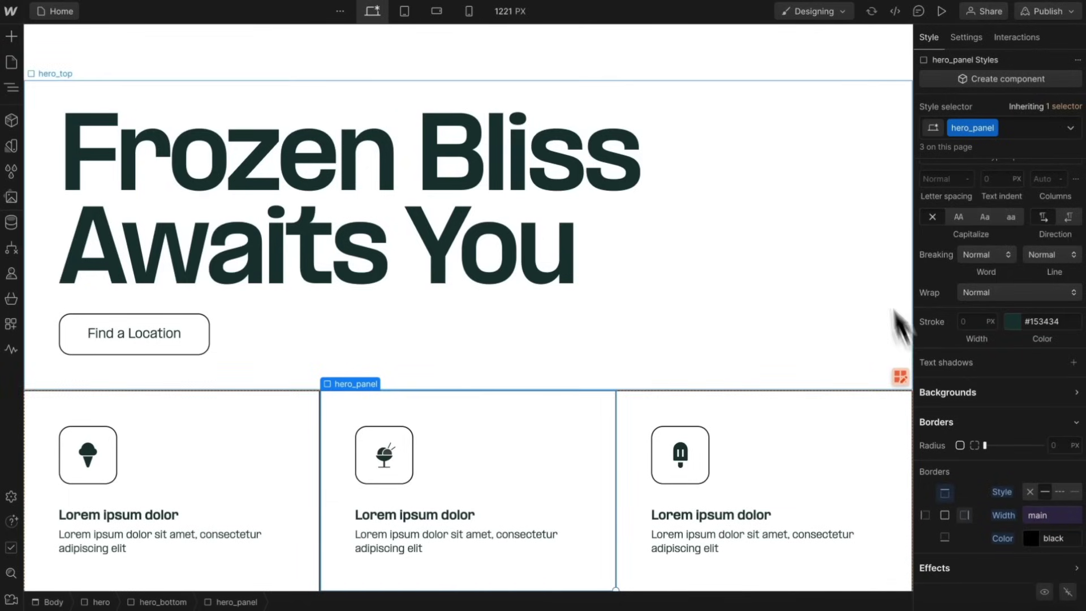
pyautogui.click(877, 210)
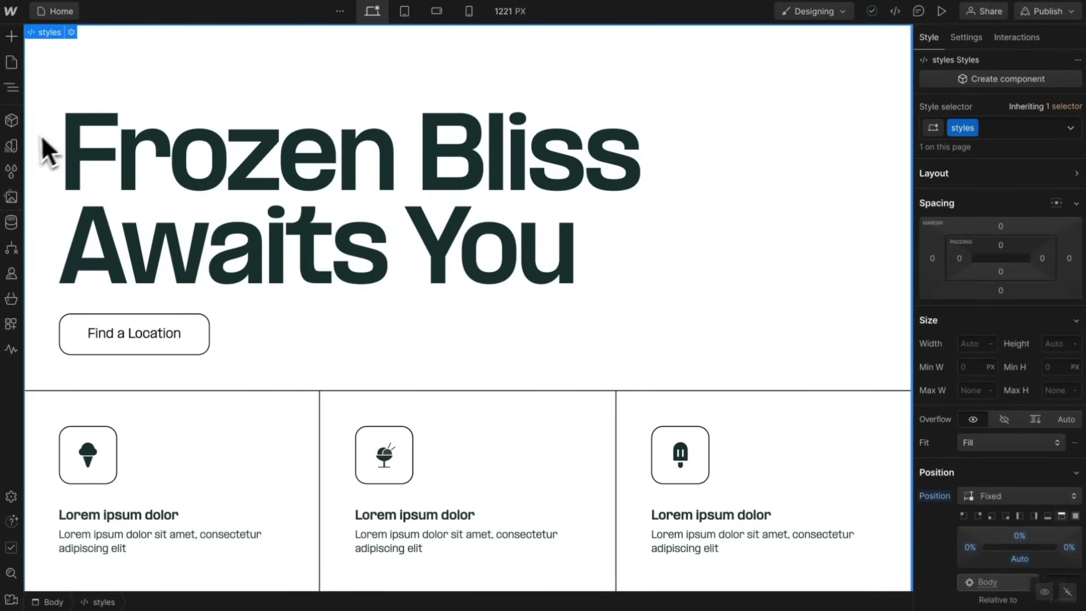
# - Create a size variable named page-padding/main-desktop with a value of 3rem
pyautogui.click(10, 148)
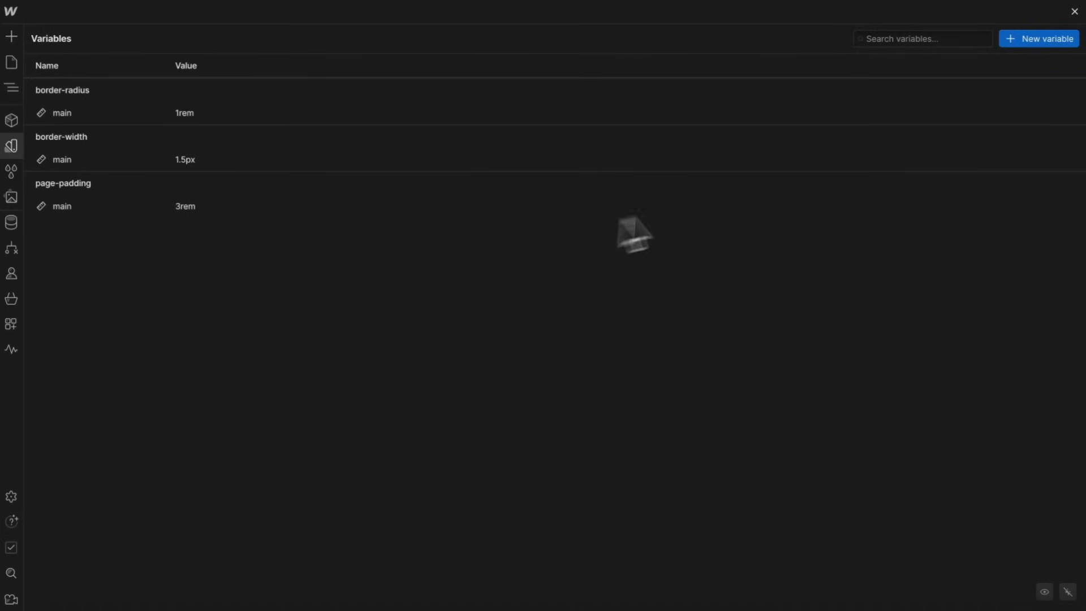
pyautogui.click(1047, 41)
pyautogui.click(1027, 82)
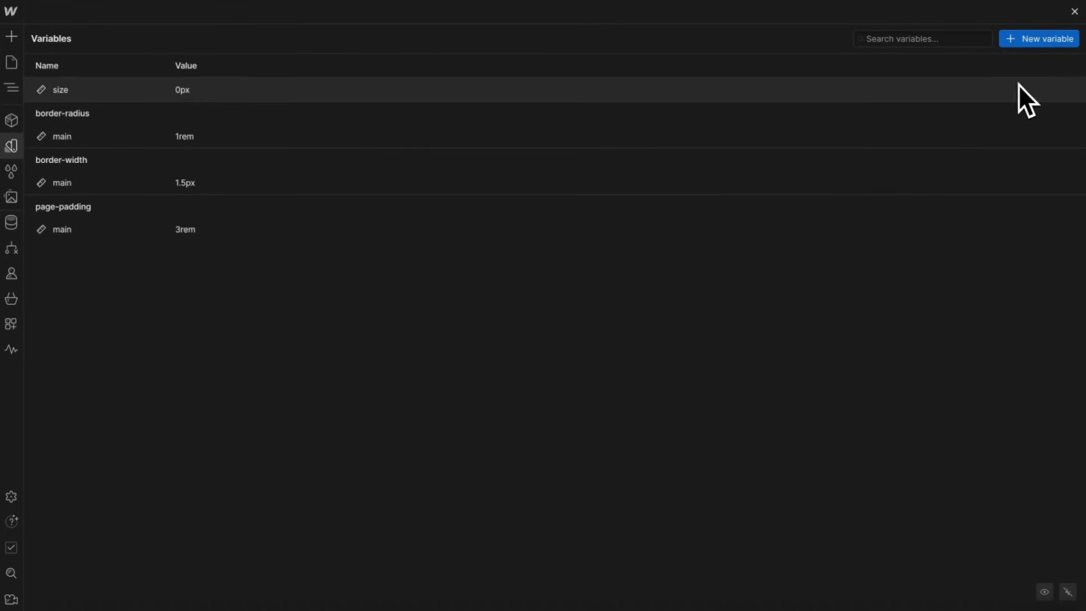
pyautogui.click(70, 89)
pyautogui.write('page-padding/main-')
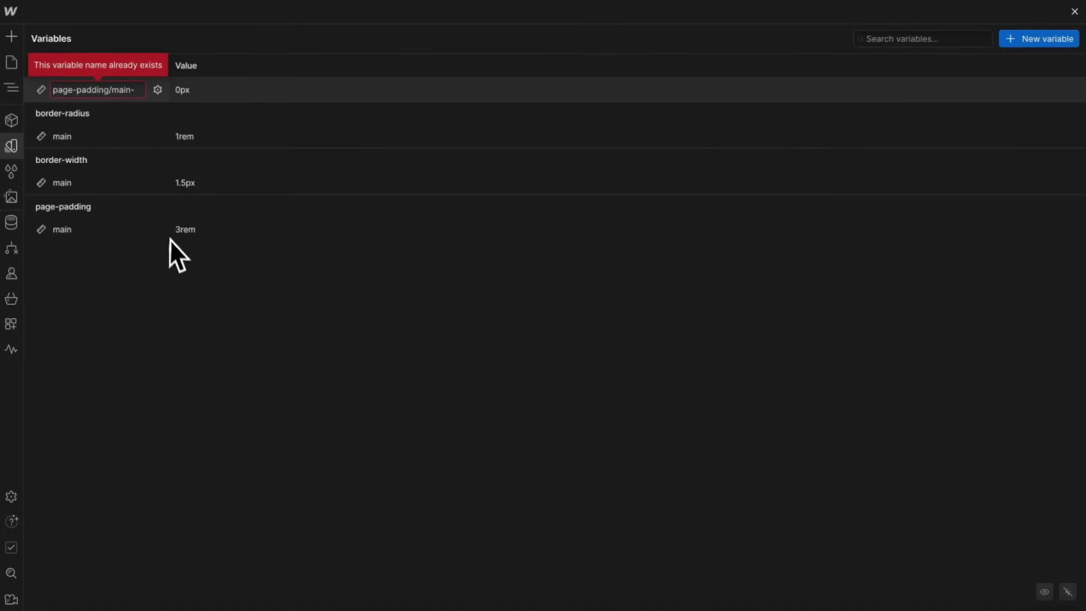
pyautogui.write('desktop')
pyautogui.press('Return')
pyautogui.click(199, 231)
pyautogui.write('3rem')
pyautogui.press('Return')
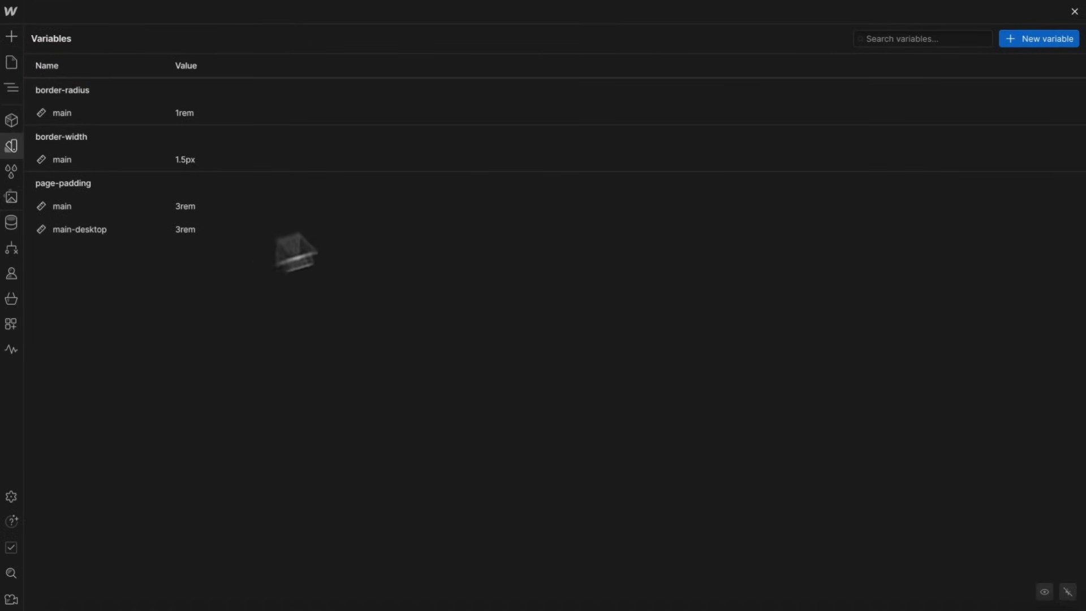
# - Create a size variable named page-padding/main-tablet with a value of 2rem
pyautogui.click(1030, 39)
pyautogui.click(1008, 84)
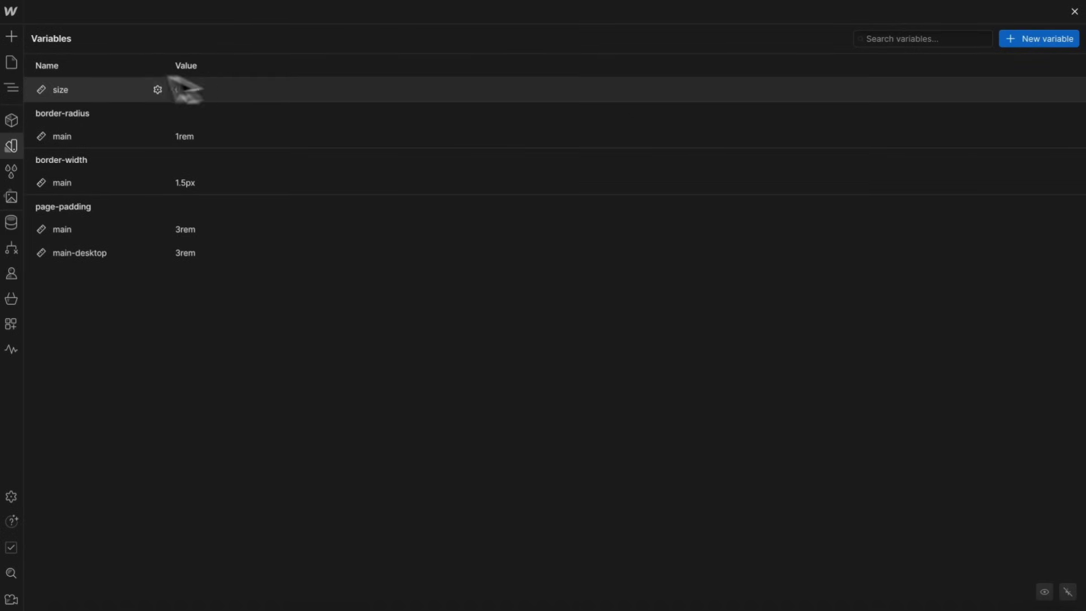
pyautogui.write('page-padding/main-tablet')
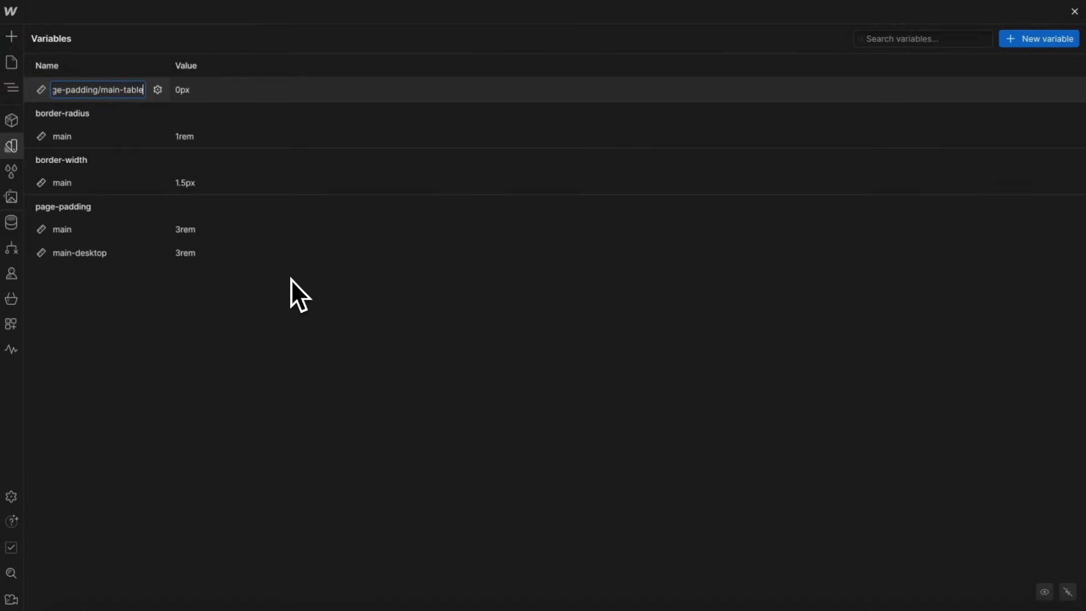
pyautogui.press('Return')
pyautogui.click(188, 254)
pyautogui.write('2rem')
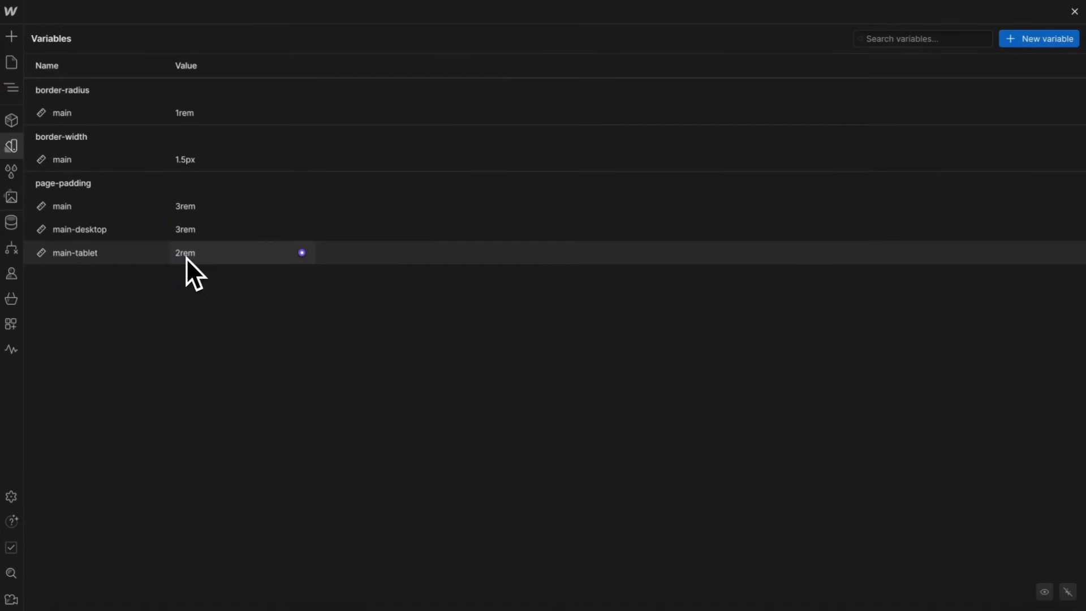
pyautogui.press('Return')
# - Create a size variable named page-padding/main-landscape with a value of 1rem
pyautogui.click(1035, 38)
pyautogui.click(1013, 84)
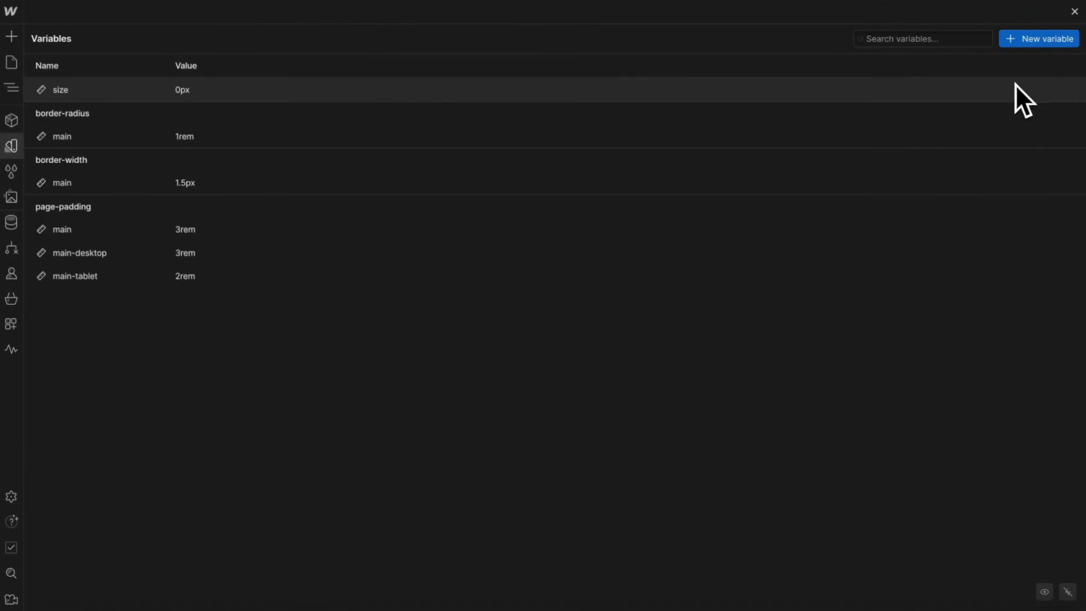
pyautogui.write('page-padding/main-')
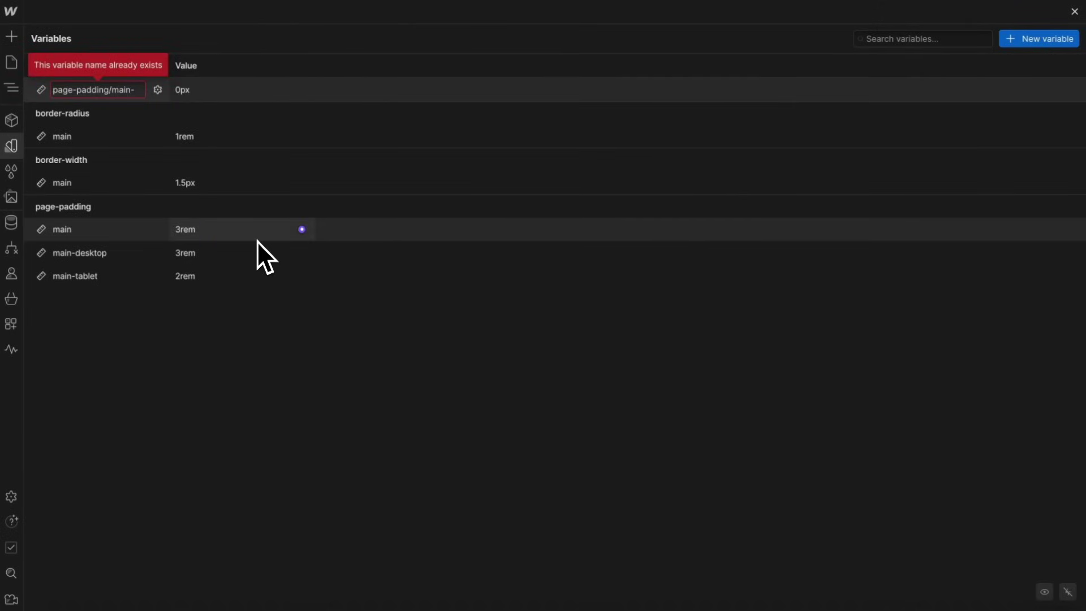
pyautogui.write('landscape')
pyautogui.press('Return')
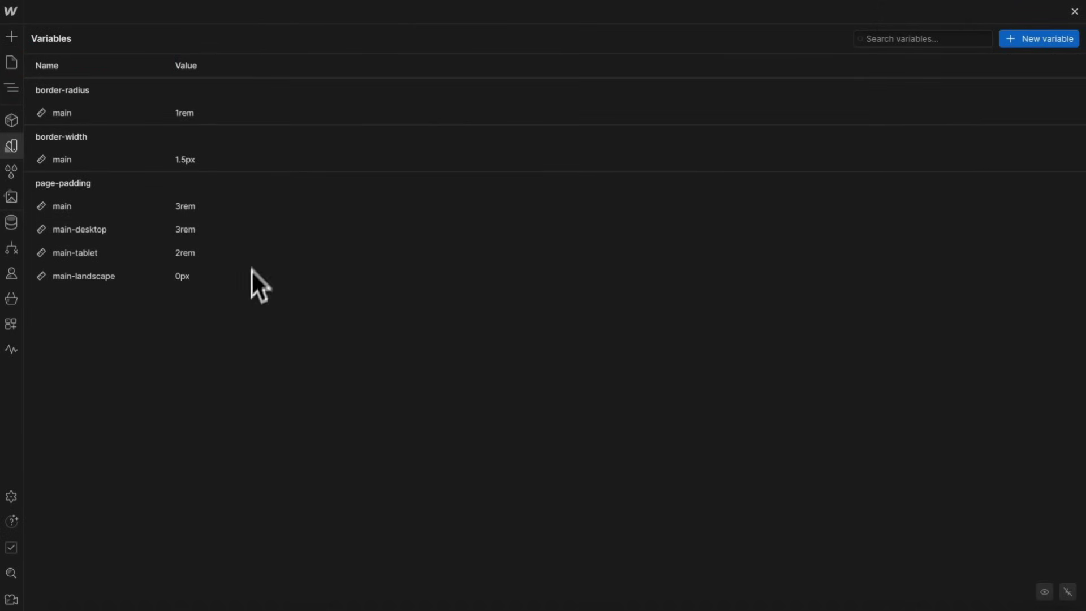
pyautogui.click(182, 277)
pyautogui.write('1rem')
pyautogui.press('Return')
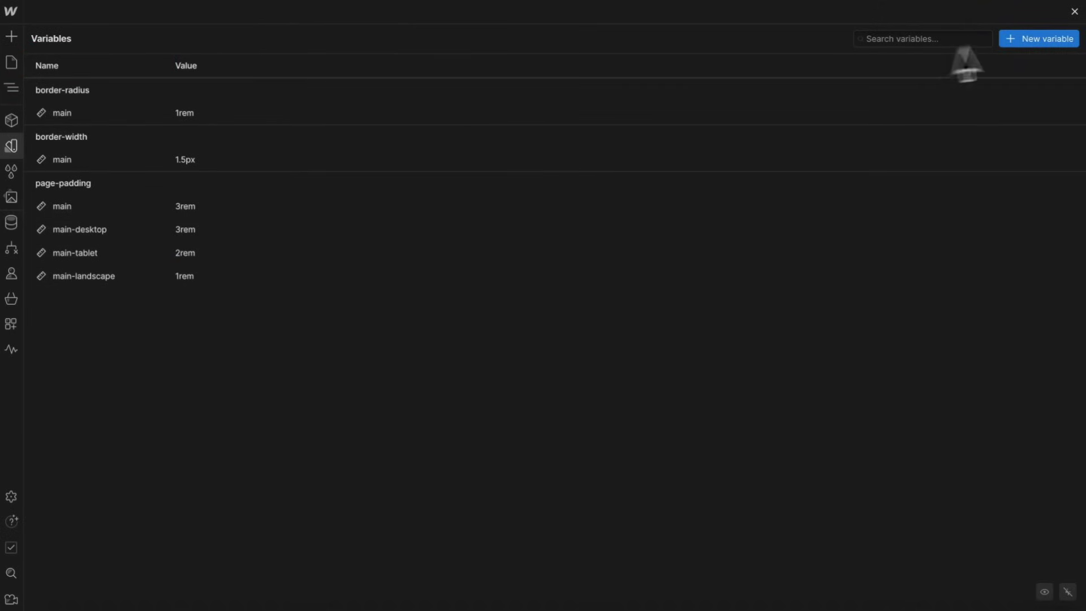
# - Create a size variable named page-padding/main-portrait with a value of 0.5rem
pyautogui.click(1056, 39)
pyautogui.click(1015, 83)
pyautogui.doubleClick(58, 94)
pyautogui.write('page-padding/main-')
pyautogui.write('portrait')
pyautogui.press('Return')
pyautogui.click(187, 301)
pyautogui.write('0.5rem')
pyautogui.press('Return')
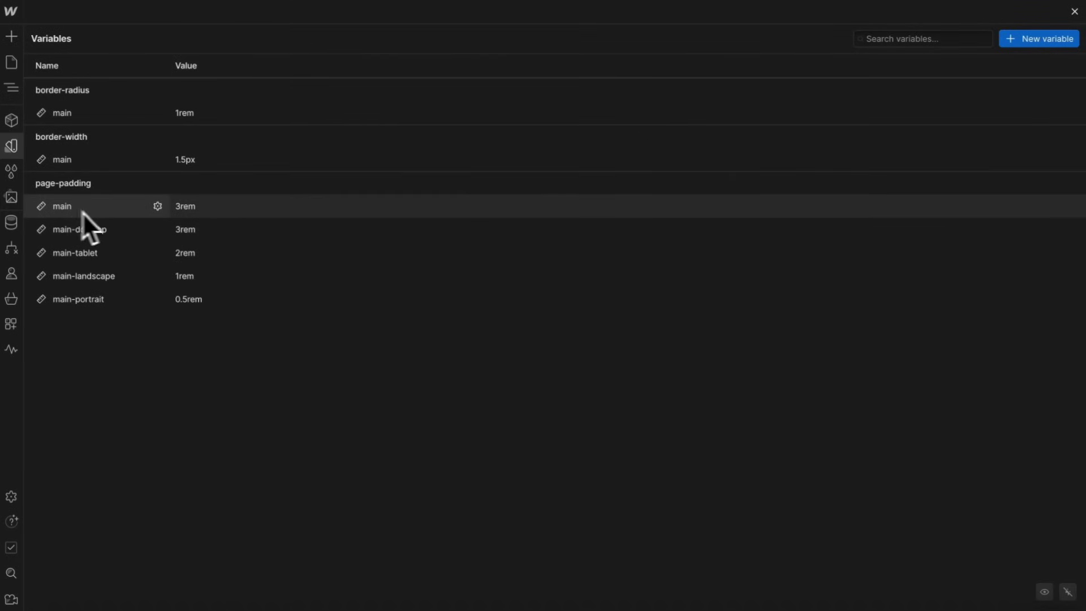
# - Link the page-padding main variable's value to the main-desktop variable and close the Variables view
pyautogui.click(302, 207)
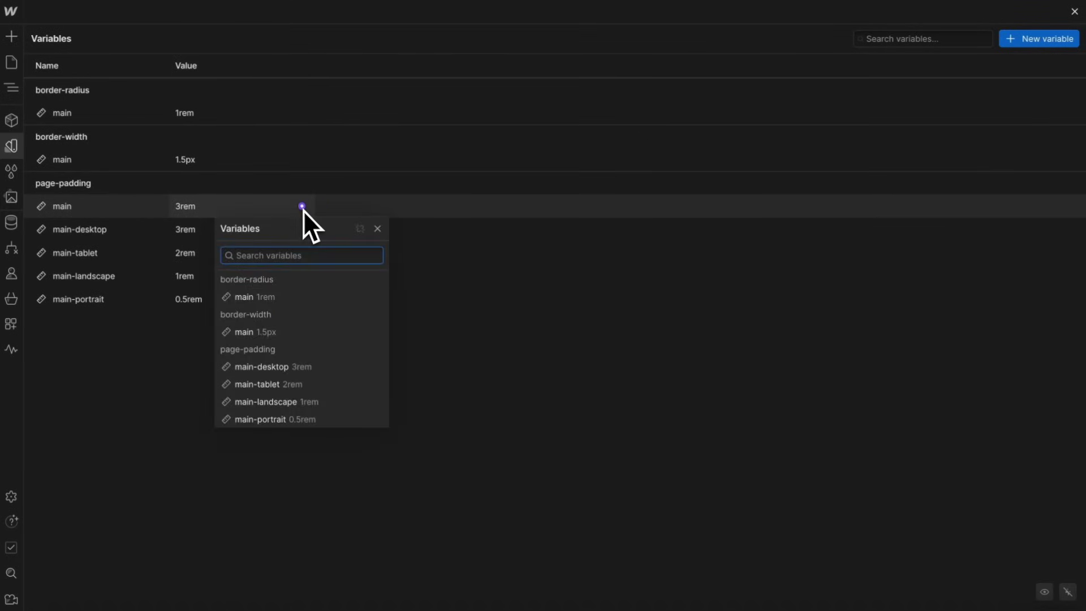
pyautogui.click(304, 371)
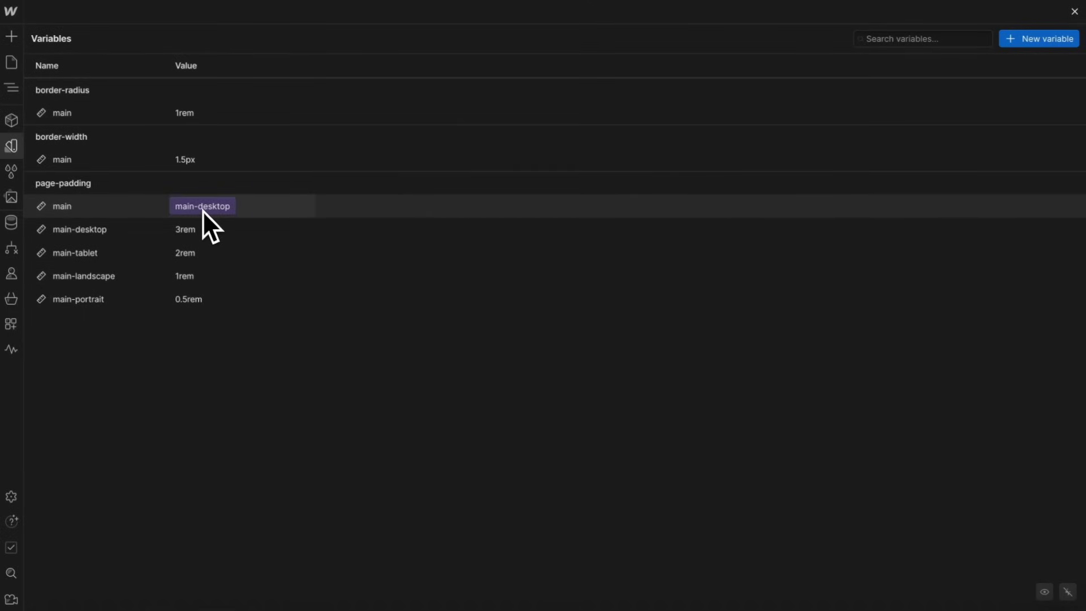
pyautogui.click(11, 147)
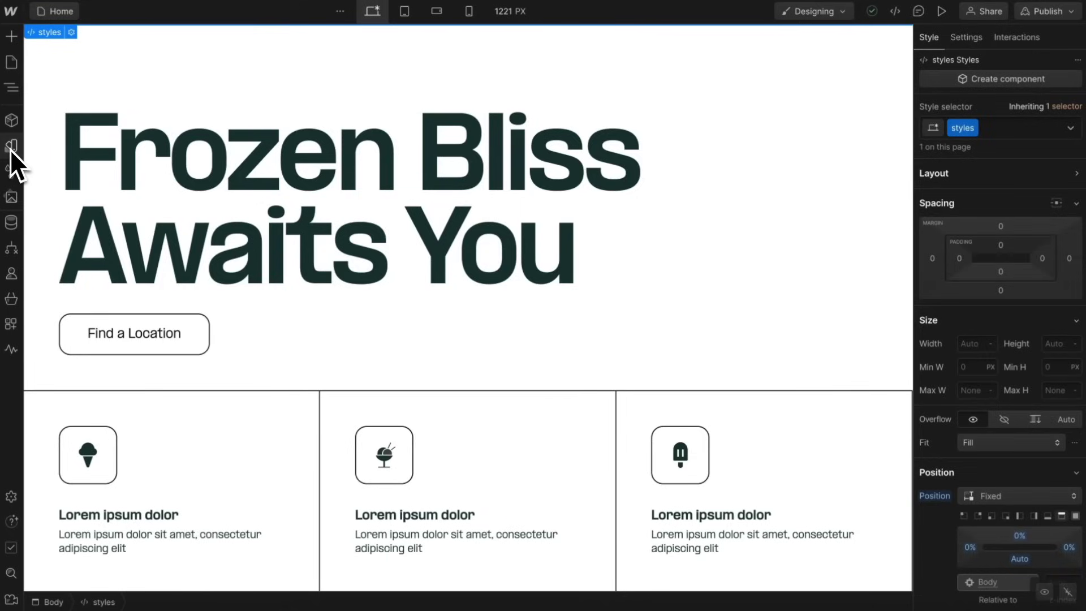
# - Open the styles embed's code and examine how its tablet media query maps page-padding main to the main-tablet variable
pyautogui.click(71, 32)
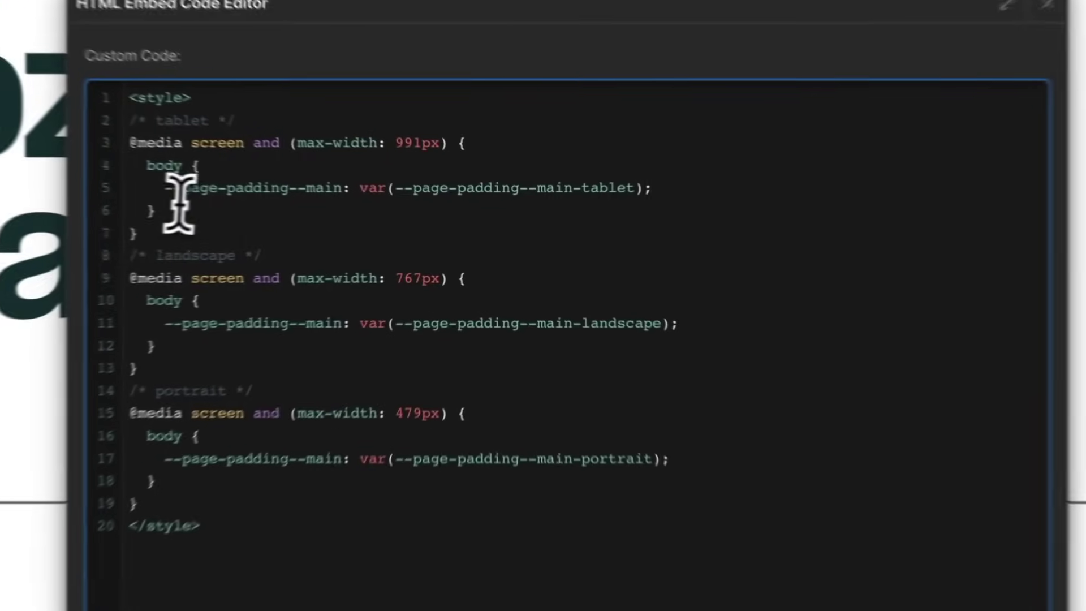
pyautogui.tripleClick(135, 147)
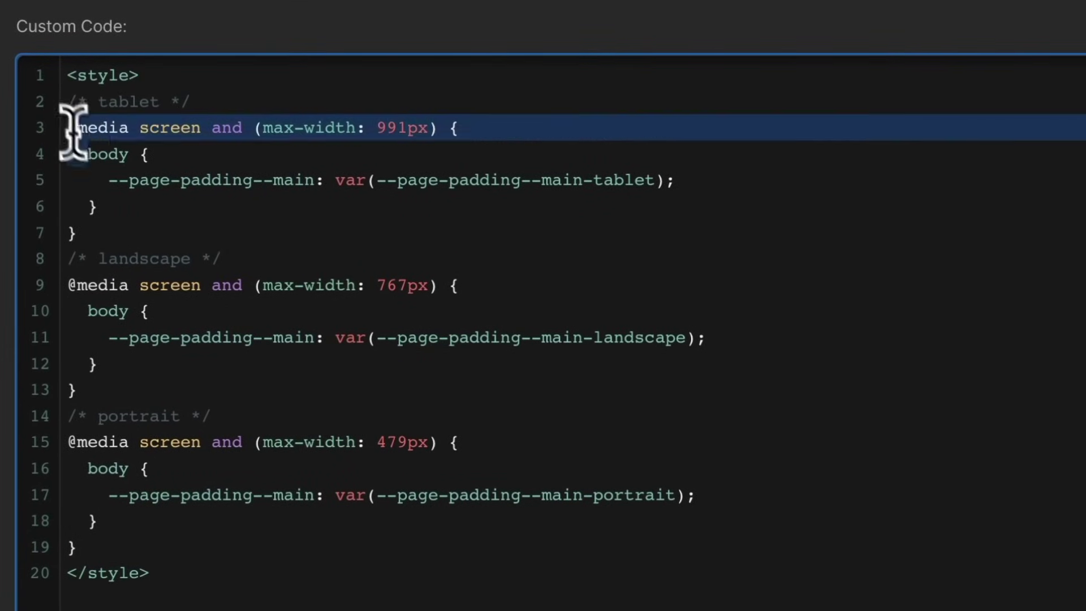
pyautogui.moveTo(73, 133); pyautogui.dragTo(117, 238)
pyautogui.click(152, 181)
pyautogui.moveTo(109, 181); pyautogui.dragTo(313, 187)
pyautogui.moveTo(387, 181); pyautogui.dragTo(655, 181)
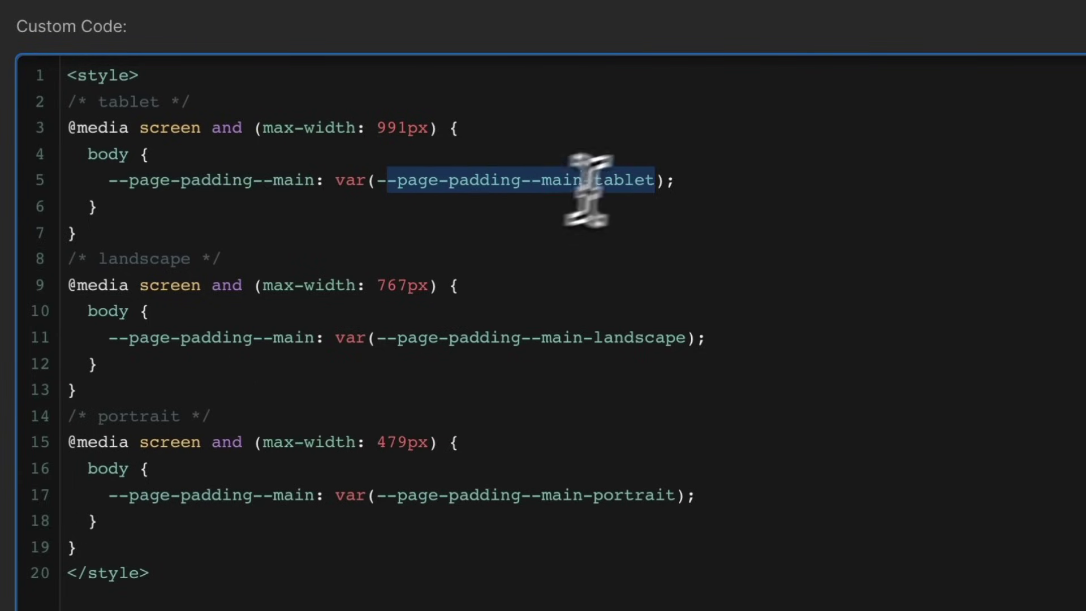
# - Try a copy of the tablet override line with page-padding replaced by border-radius, and remove that line again
pyautogui.moveTo(690, 182); pyautogui.dragTo(96, 186)
pyautogui.hotkey('ctrl', 'c')
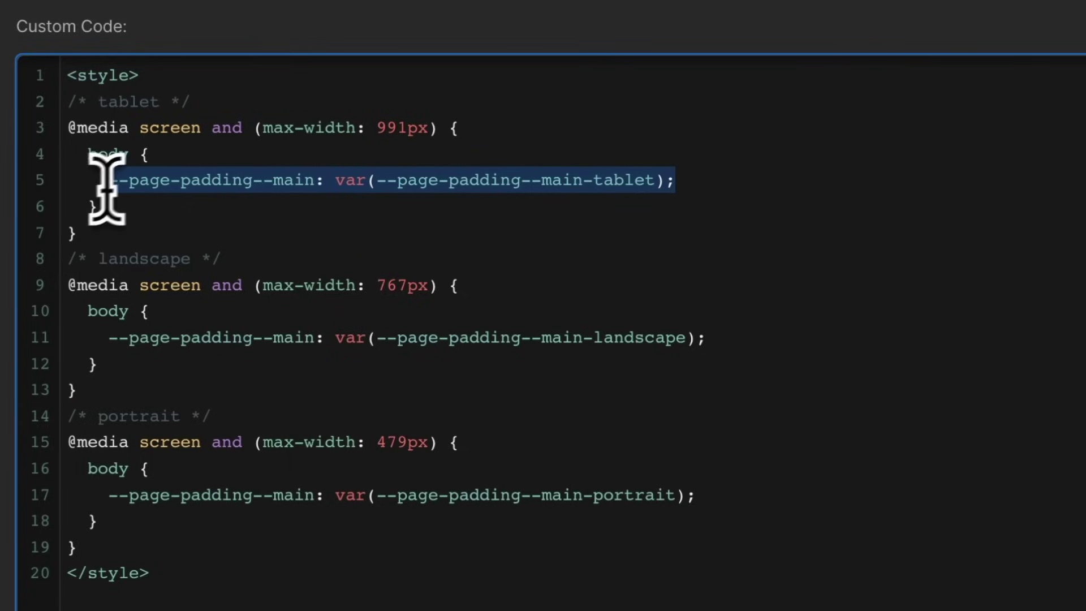
pyautogui.click(735, 179)
pyautogui.press('Return')
pyautogui.press('Tab')
pyautogui.press('Tab')
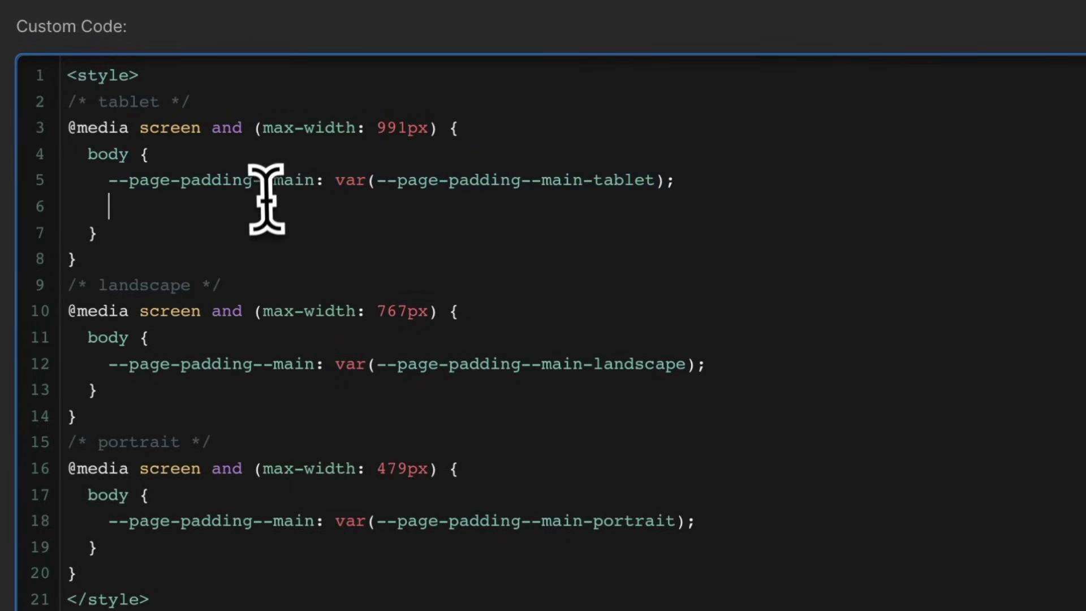
pyautogui.hotkey('ctrl', 'v')
pyautogui.moveTo(252, 207); pyautogui.dragTo(131, 208)
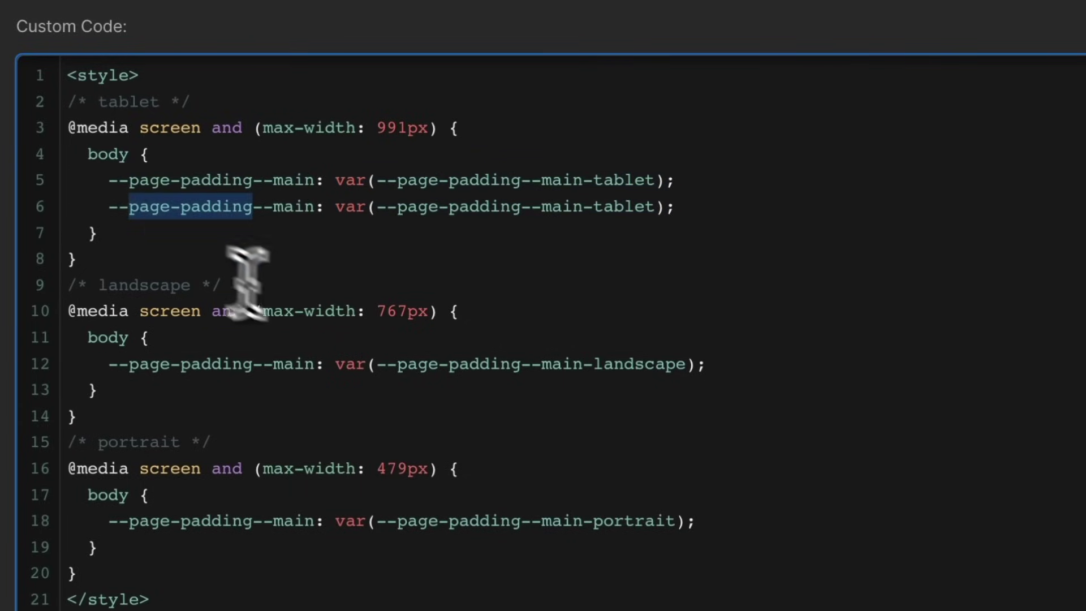
pyautogui.write('border-radius')
pyautogui.moveTo(459, 207); pyautogui.dragTo(40, 204)
pyautogui.press('BackSpace')
pyautogui.press('BackSpace')
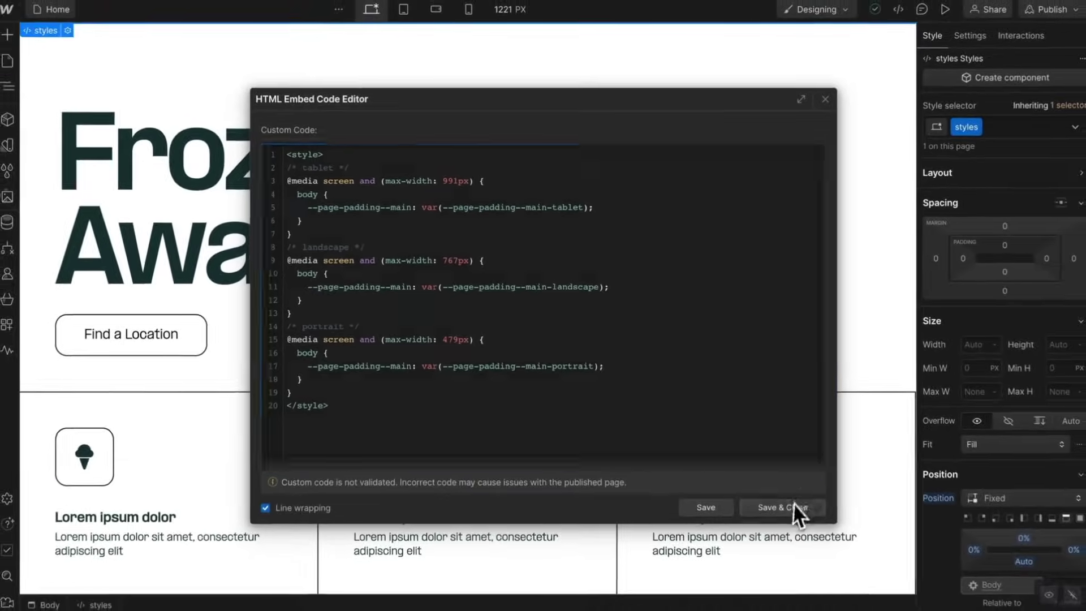
# - Save and close the embed code, and check the page at the tablet, mobile landscape and mobile portrait breakpoints
pyautogui.click(795, 506)
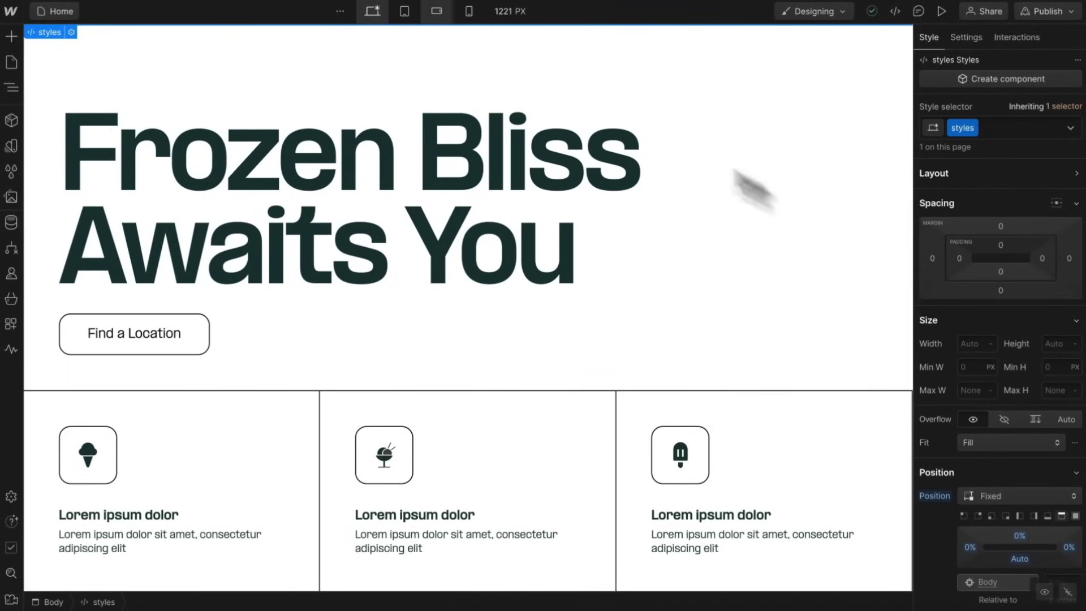
pyautogui.click(405, 15)
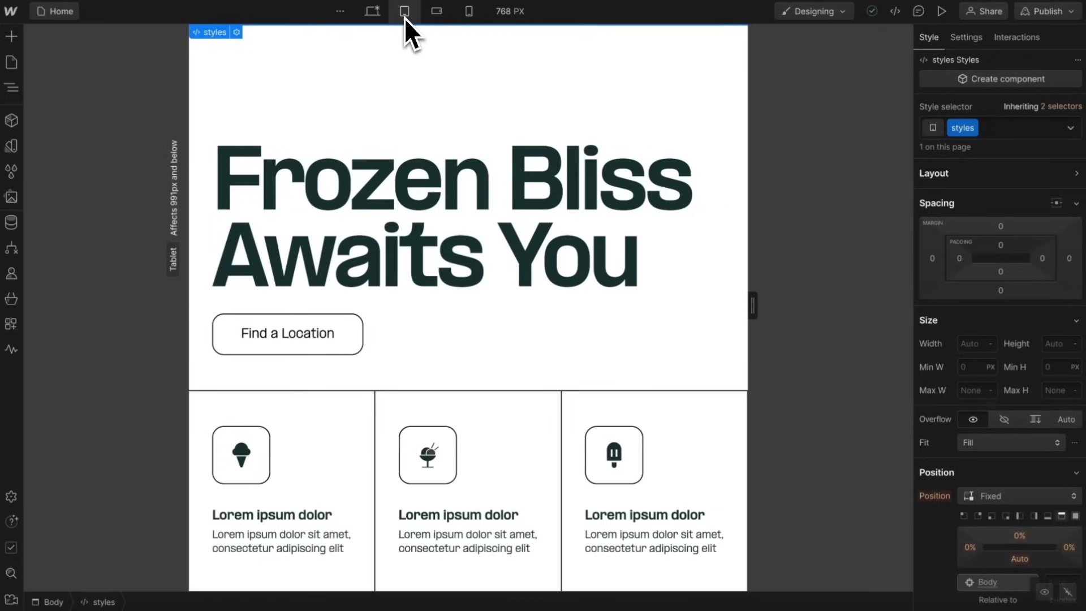
pyautogui.click(437, 19)
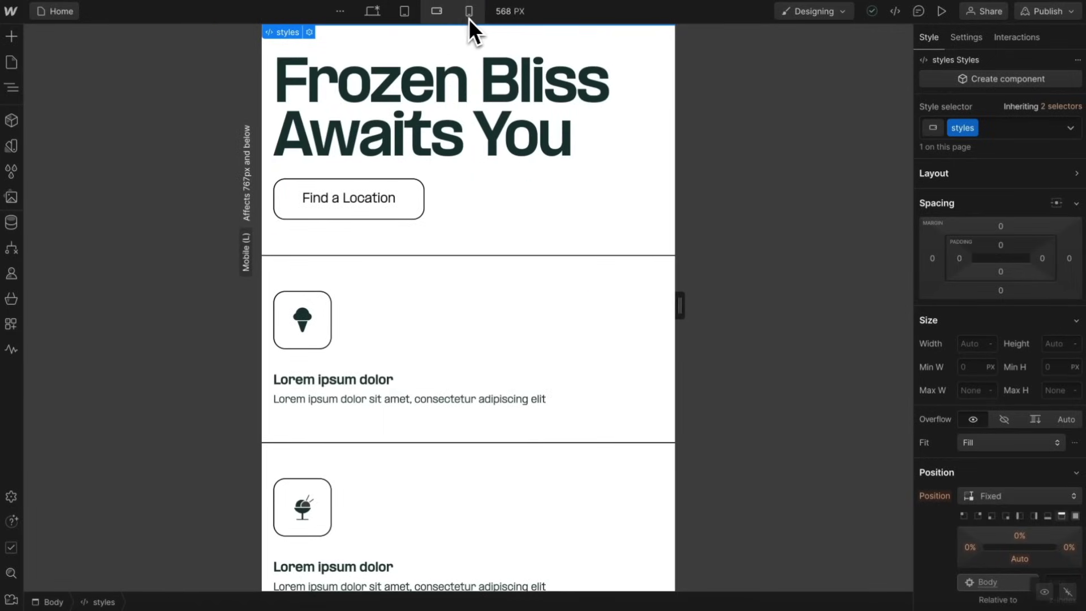
pyautogui.click(470, 19)
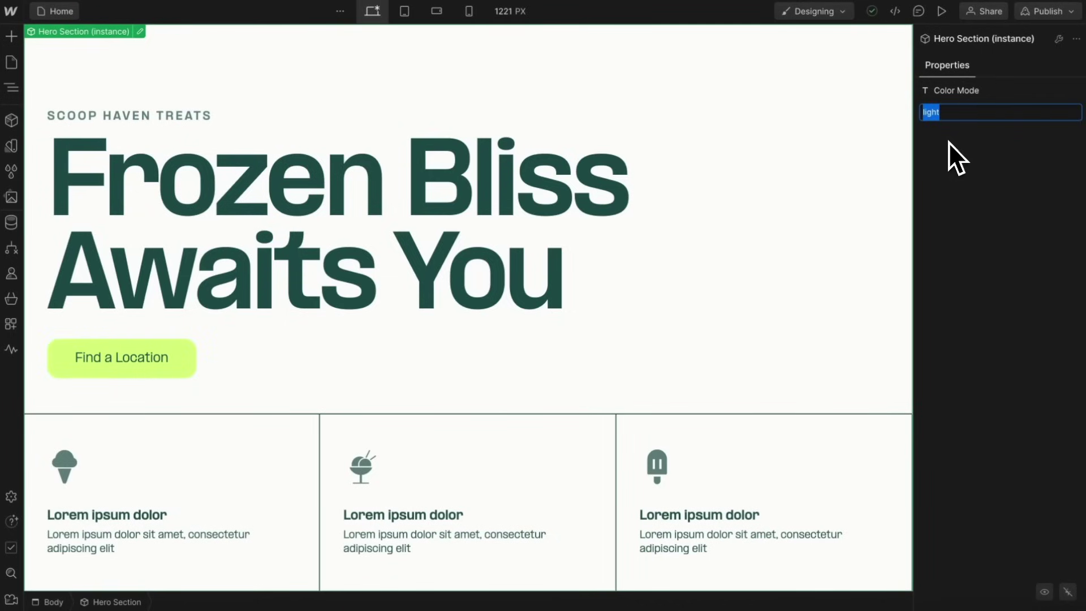
# - Set the Hero Section instance's Color Mode property to dark
pyautogui.write('dark')
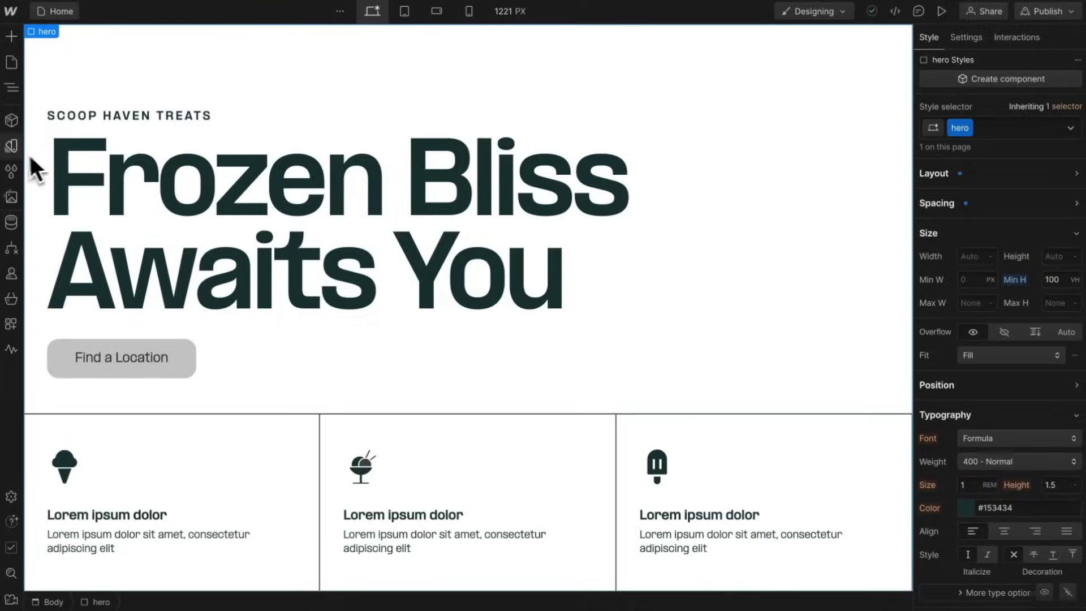
# - Create a color variable named swatch/dark with the value #1e524f
pyautogui.click(12, 146)
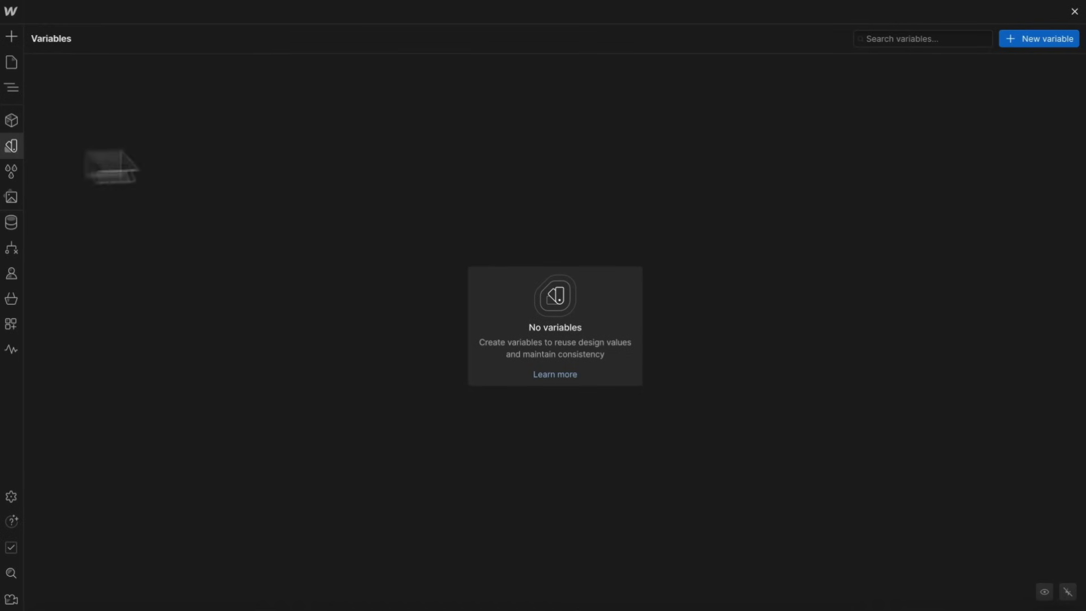
pyautogui.click(1037, 38)
pyautogui.click(1001, 66)
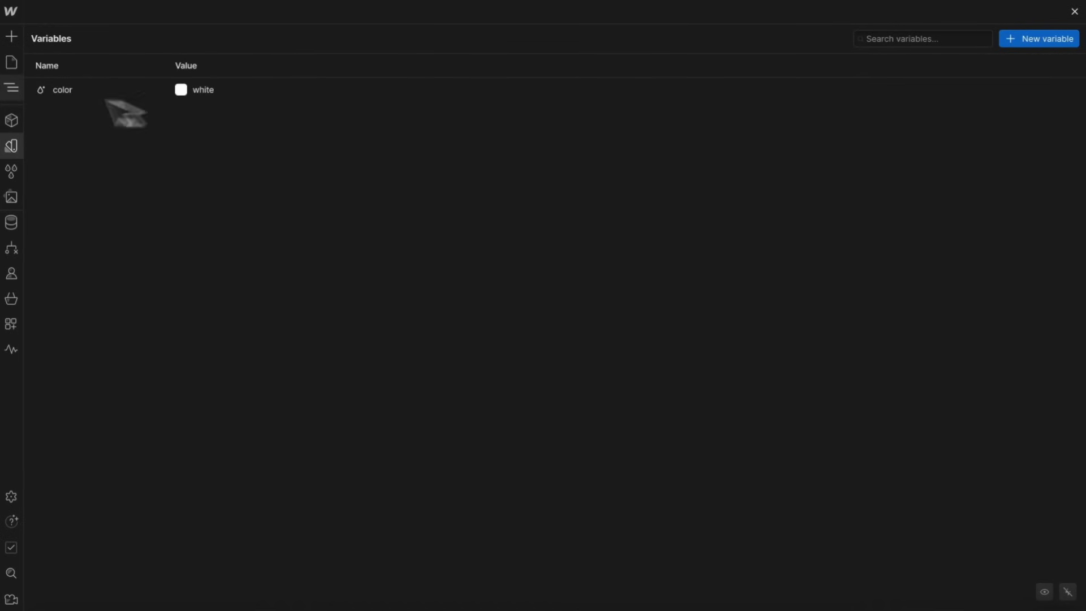
pyautogui.doubleClick(84, 90)
pyautogui.write('swatch/dark')
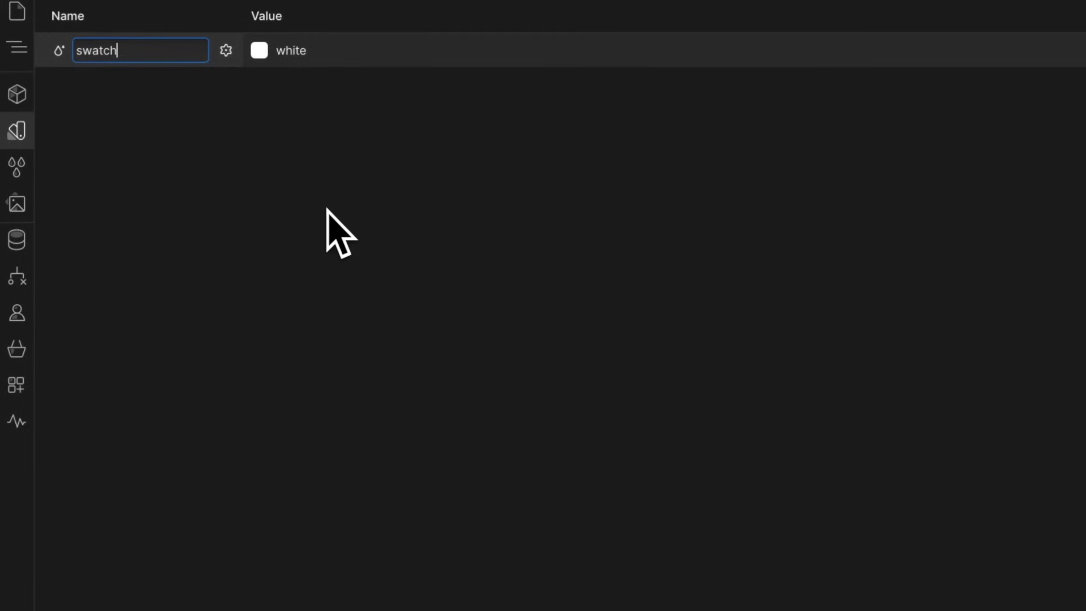
pyautogui.press('Return')
pyautogui.doubleClick(295, 84)
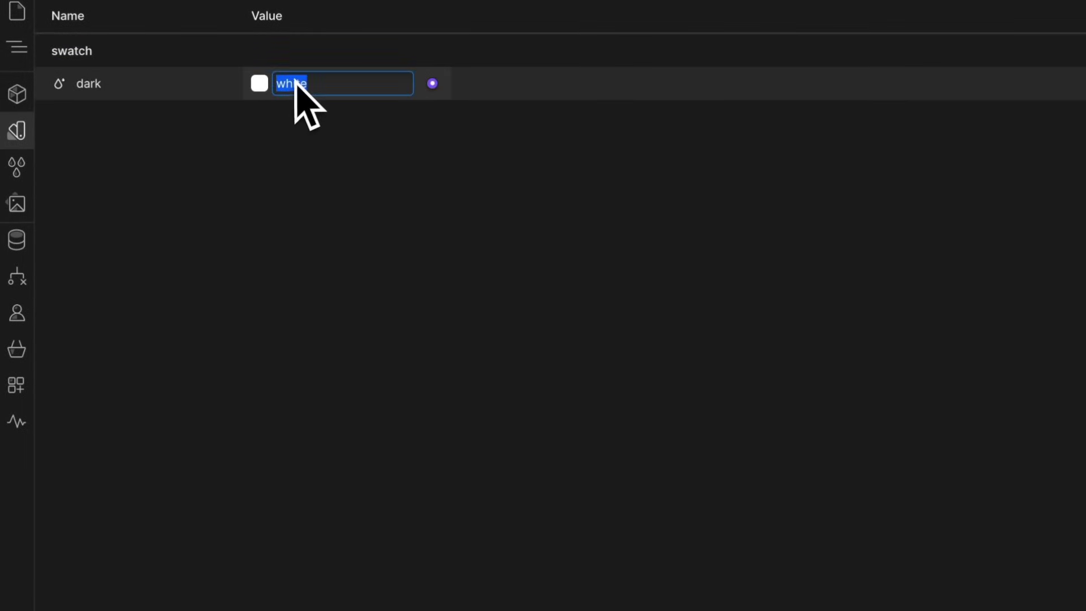
pyautogui.press('Return')
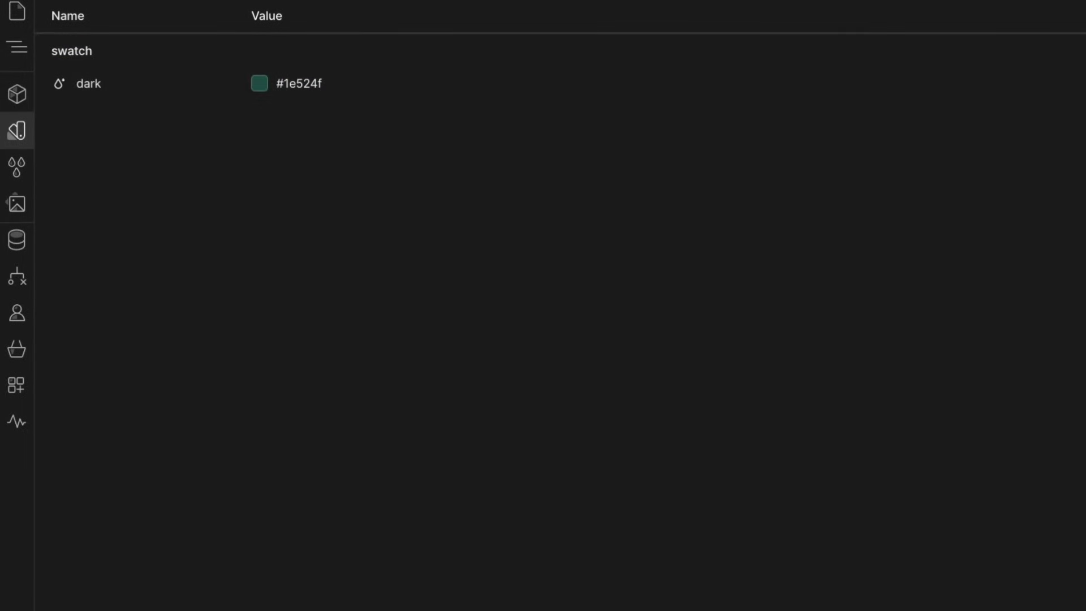
# - Create a color variable named swatch/dark-opacity70 with the color #1e524f at 70% opacity
pyautogui.doubleClick(125, 55)
pyautogui.write('swatch/dark-opacity70')
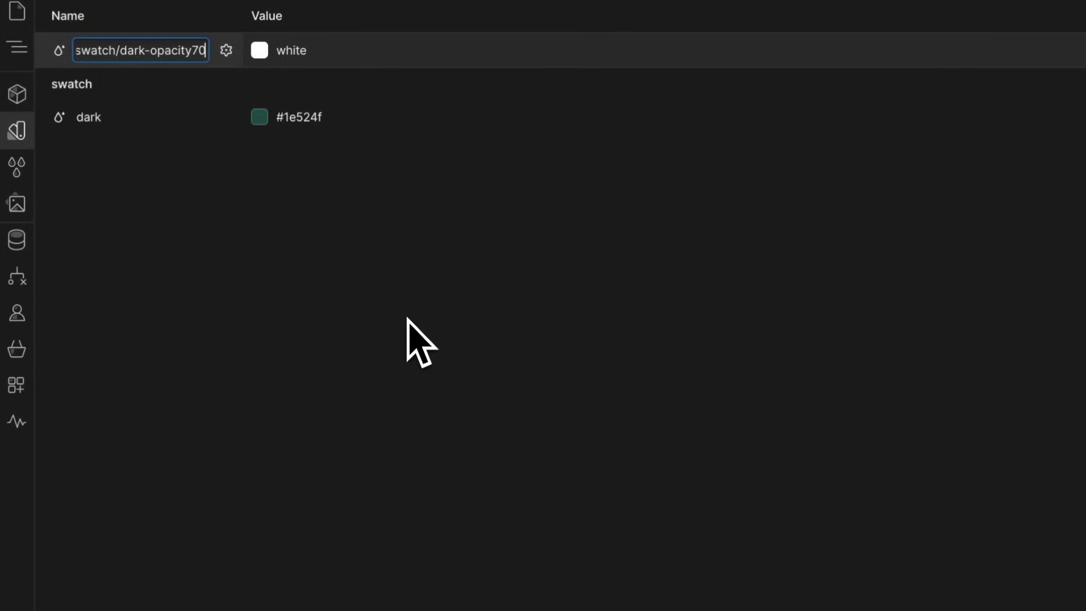
pyautogui.press('Return')
pyautogui.click(295, 120)
pyautogui.write('#1e524f')
pyautogui.click(259, 117)
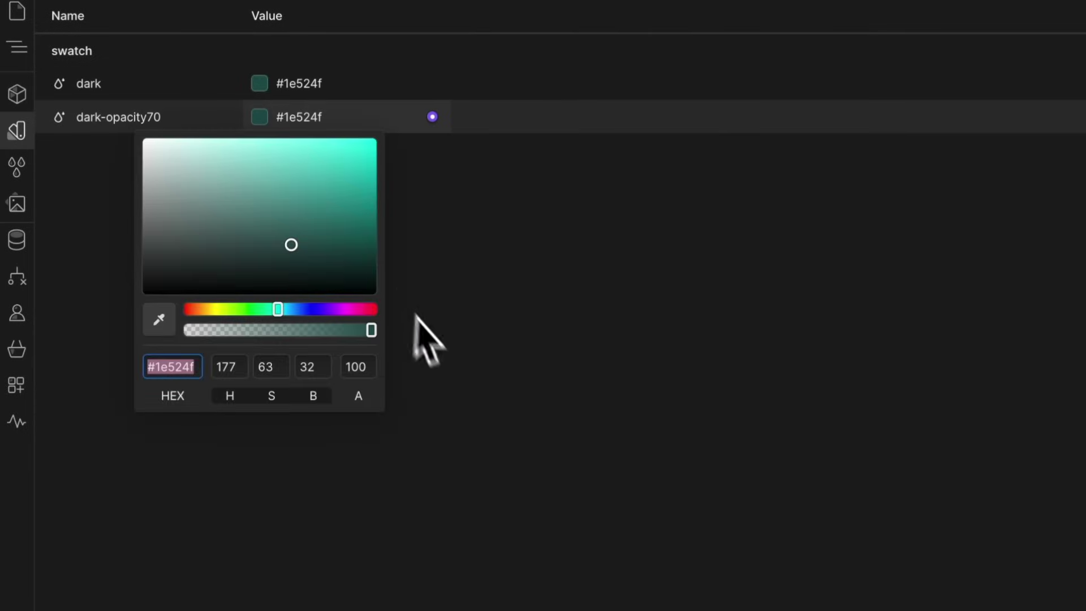
pyautogui.doubleClick(357, 368)
pyautogui.write('70')
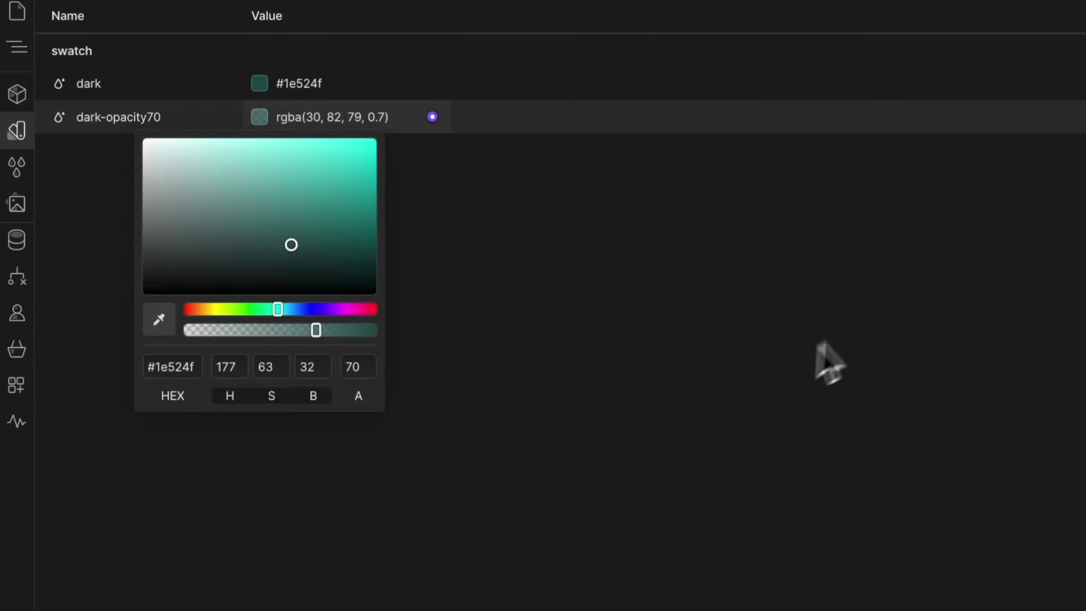
pyautogui.click(877, 316)
# - Create a color variable named swatch/light with the light gray value #ececec
pyautogui.doubleClick(105, 53)
pyautogui.write('swatch/light')
pyautogui.press('Return')
pyautogui.click(259, 151)
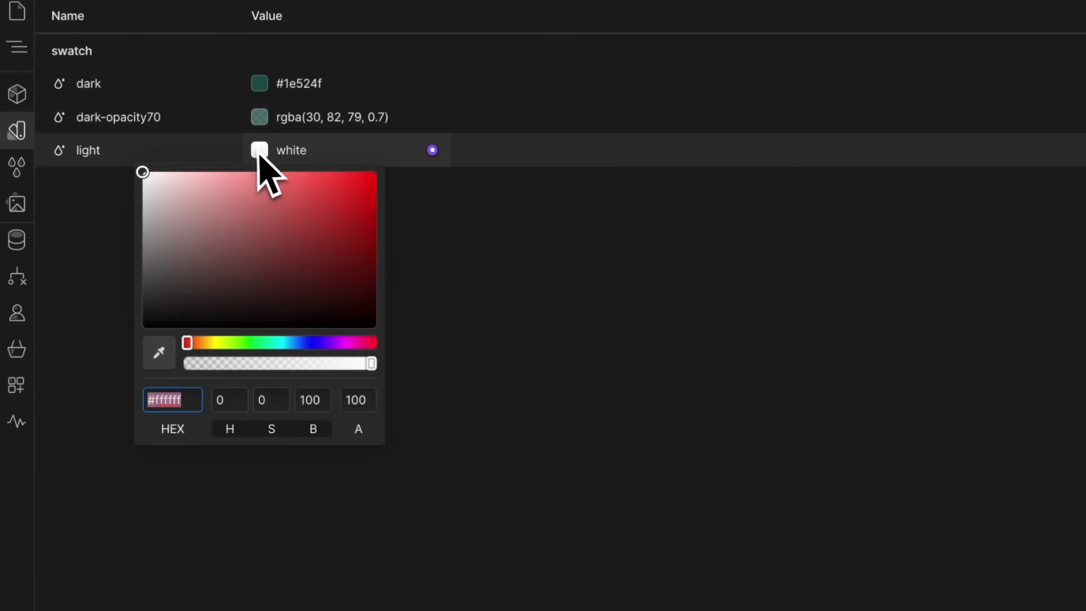
pyautogui.moveTo(242, 196); pyautogui.dragTo(128, 183)
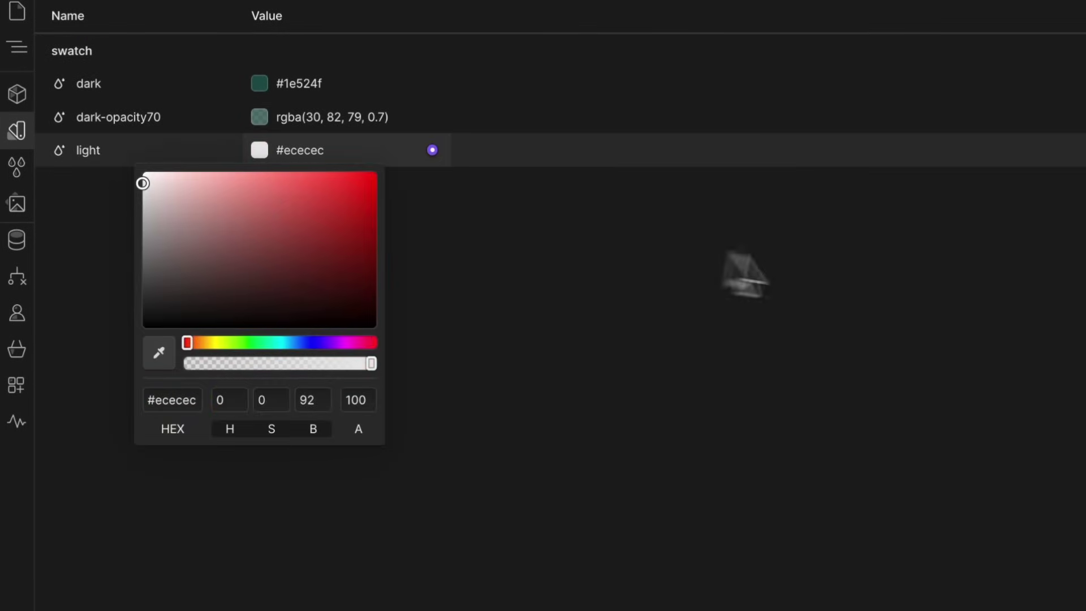
pyautogui.click(739, 278)
# - Create a color variable named swatch/brand
pyautogui.doubleClick(144, 49)
pyautogui.write('swatch/bran')
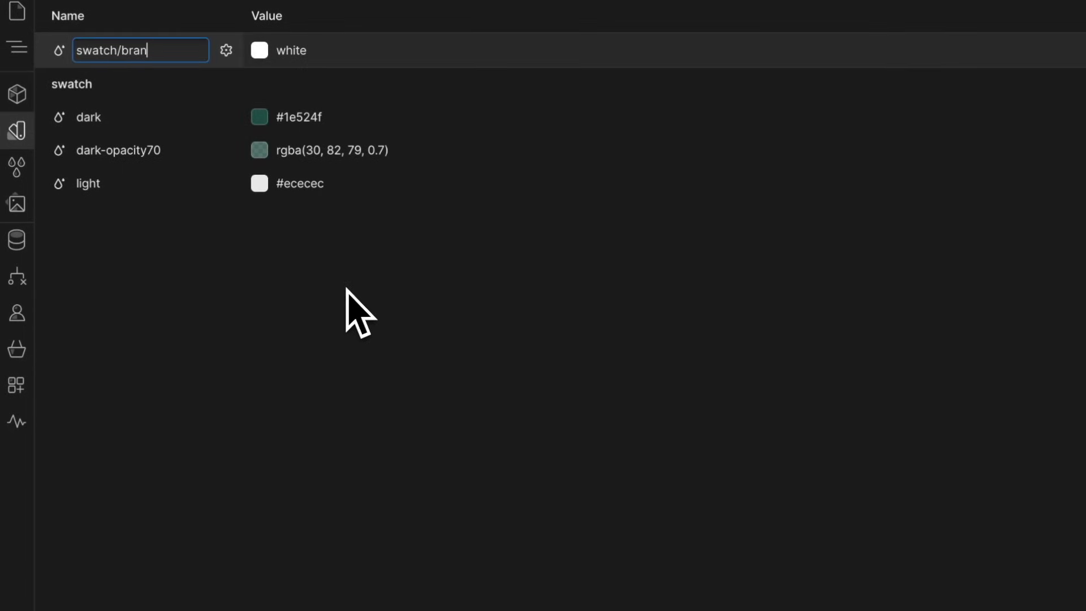
pyautogui.write('d')
pyautogui.press('Return')
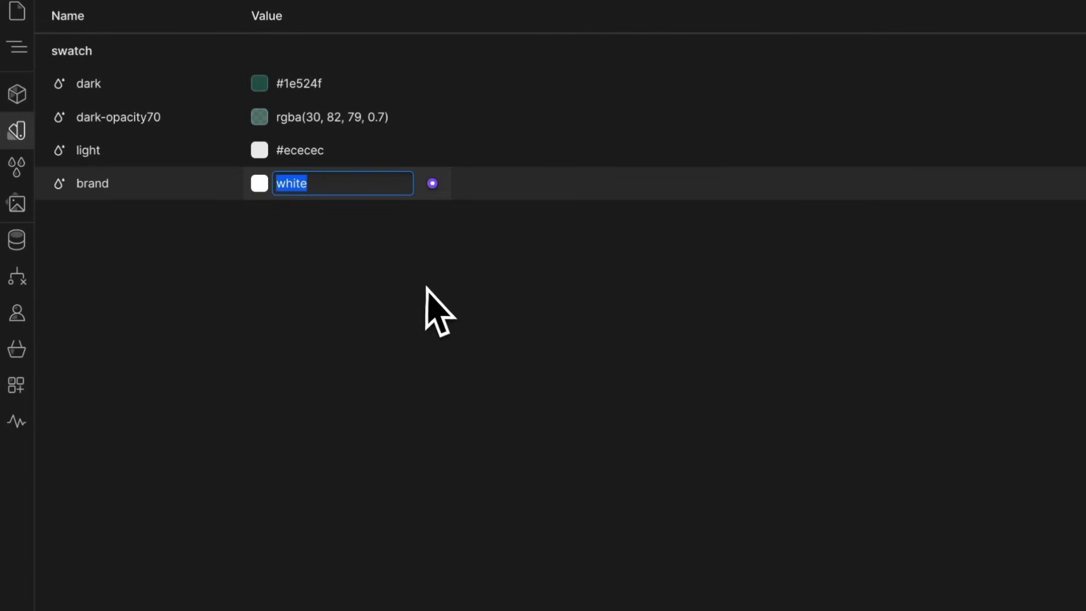
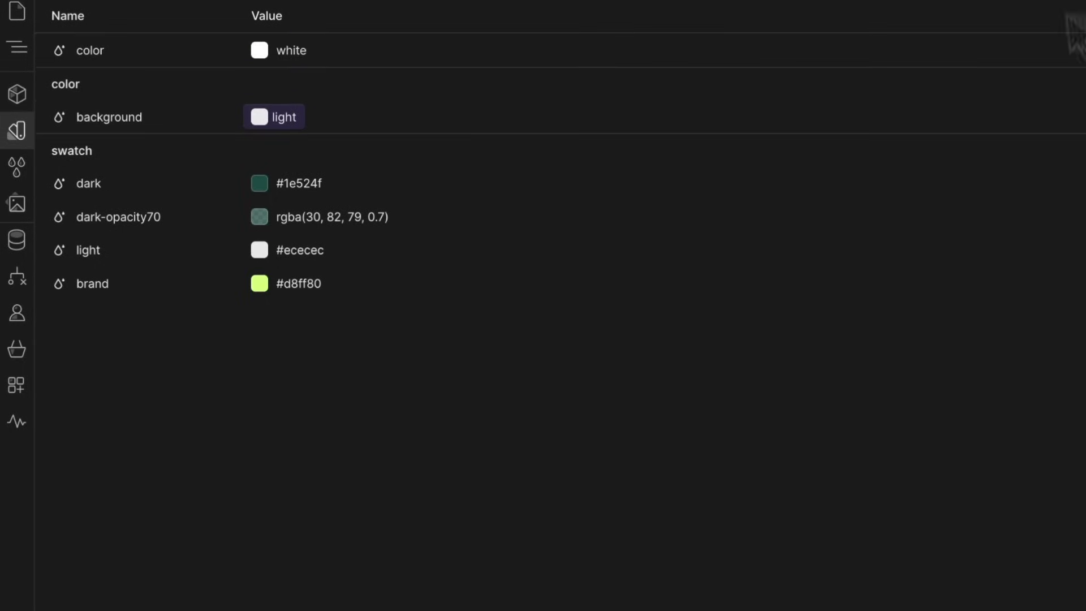
# - Name the new color variable color/text and link its value to the dark swatch
pyautogui.click(113, 44)
pyautogui.write('/text')
pyautogui.press('Return')
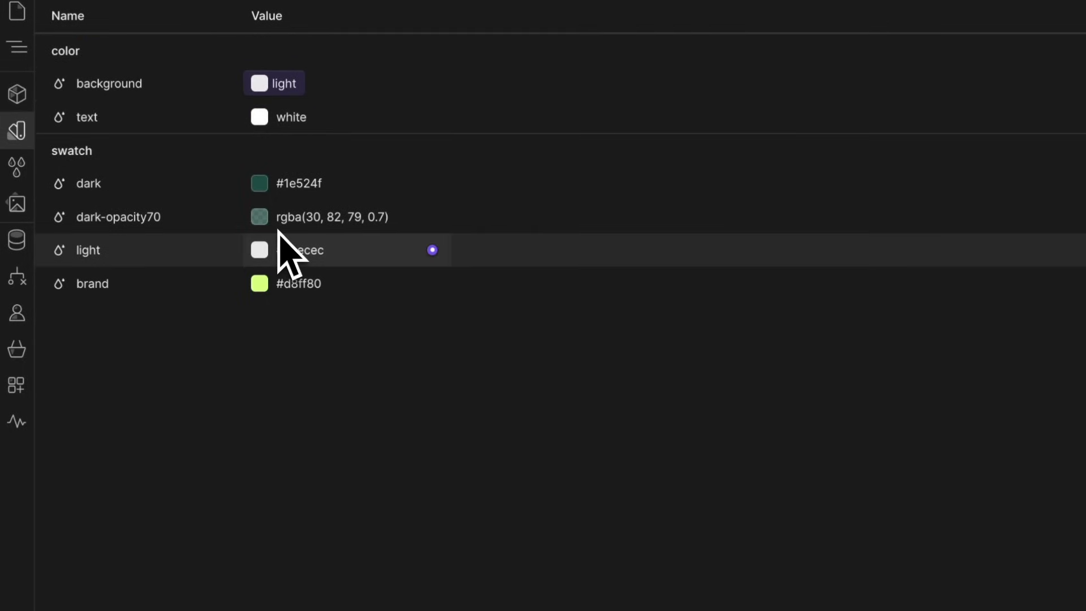
pyautogui.click(427, 118)
pyautogui.click(405, 243)
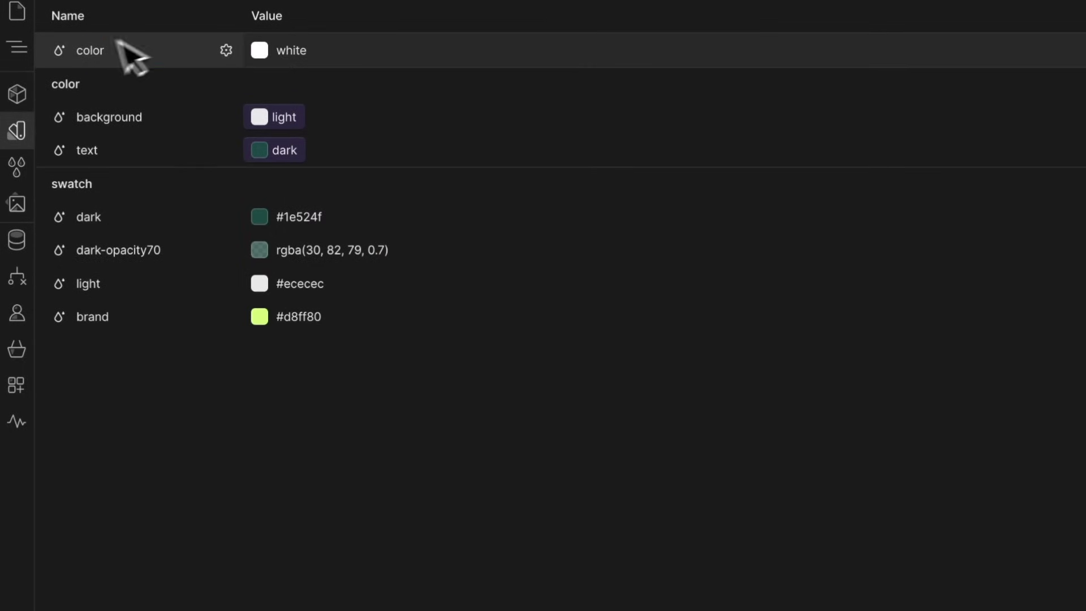
# - Name the new color variable color/text-secondary and link its value to the dark-opacity70 swatch
pyautogui.click(125, 49)
pyautogui.write('/text-secondary')
pyautogui.press('Return')
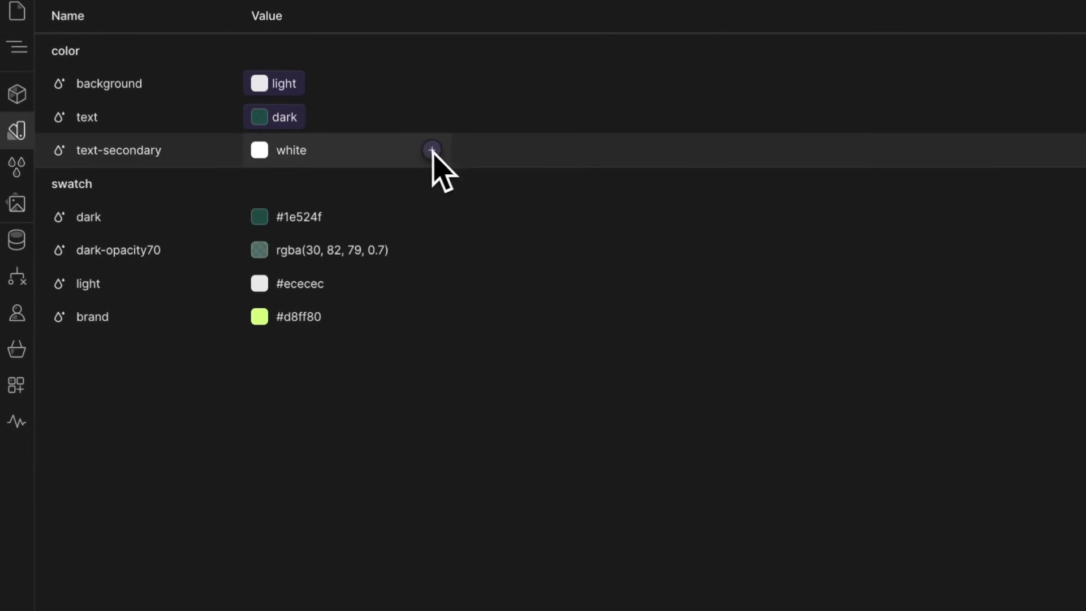
pyautogui.click(431, 150)
pyautogui.click(403, 307)
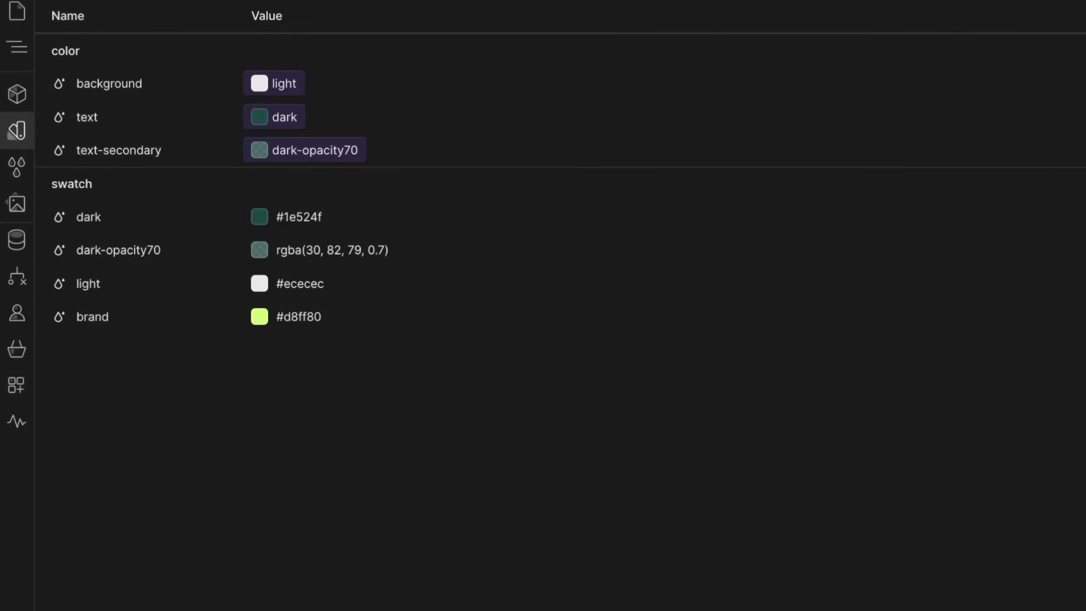
# - Name the new color variable color/button-background and link its value to the brand swatch
pyautogui.doubleClick(128, 53)
pyautogui.click(128, 53)
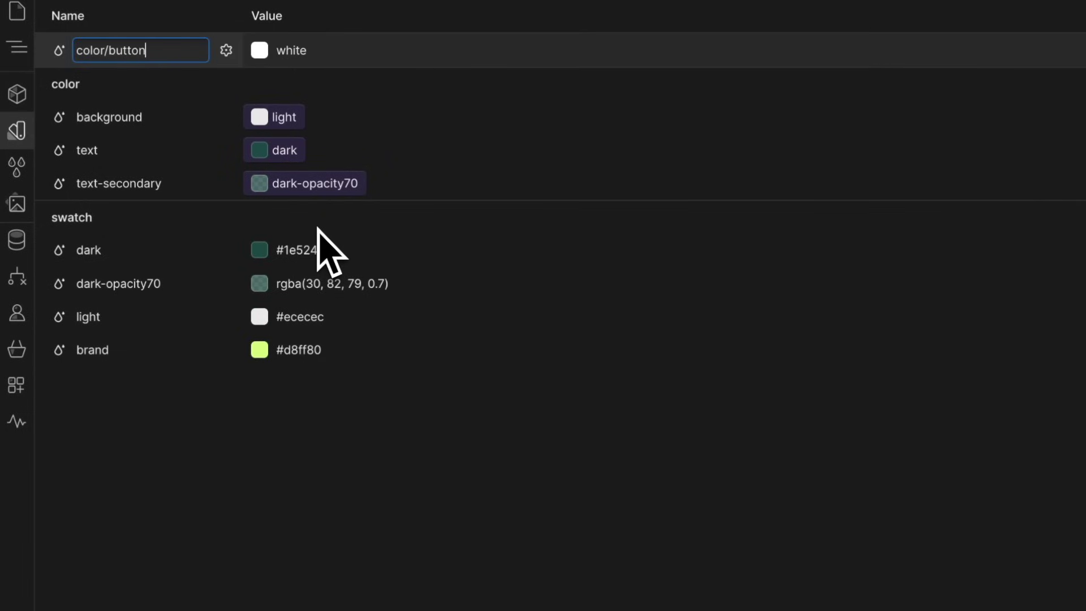
pyautogui.write('/button-background')
pyautogui.press('Return')
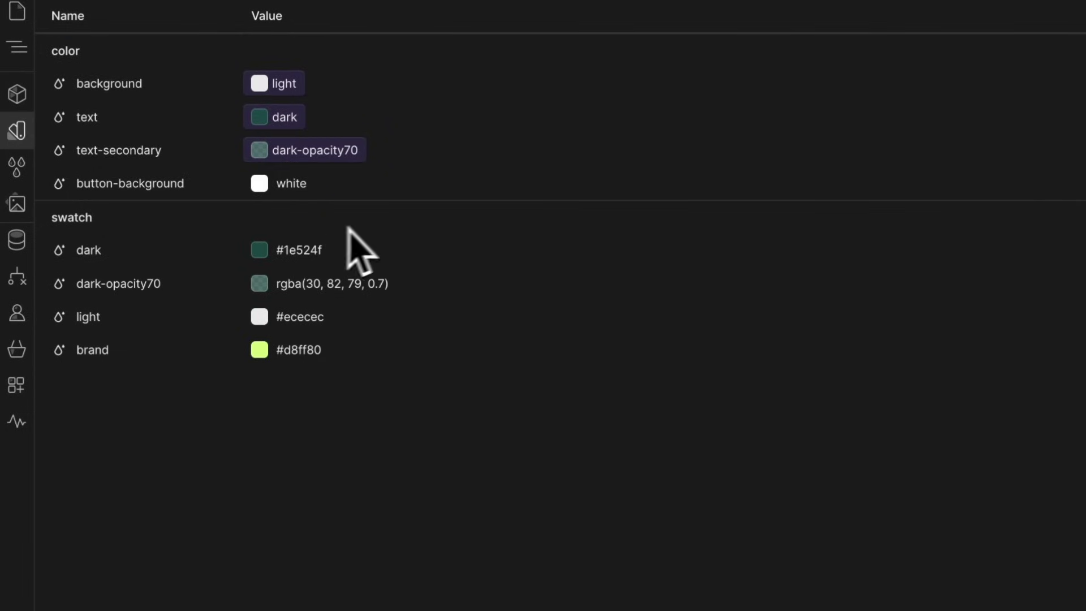
pyautogui.click(432, 183)
pyautogui.click(382, 388)
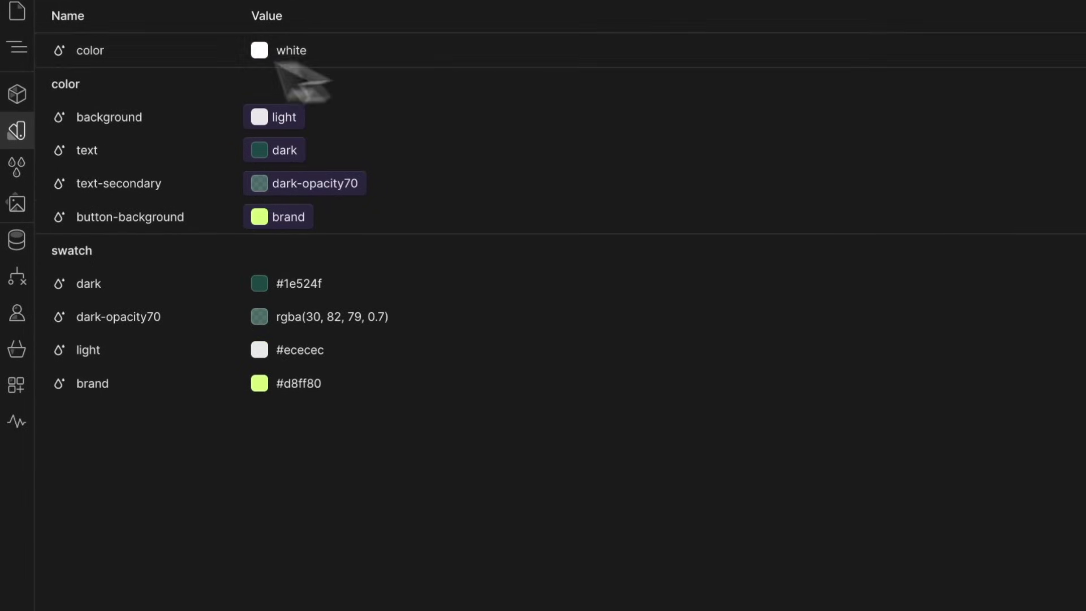
# - Name the new color variable color/button-text and link its value to the dark swatch
pyautogui.doubleClick(110, 52)
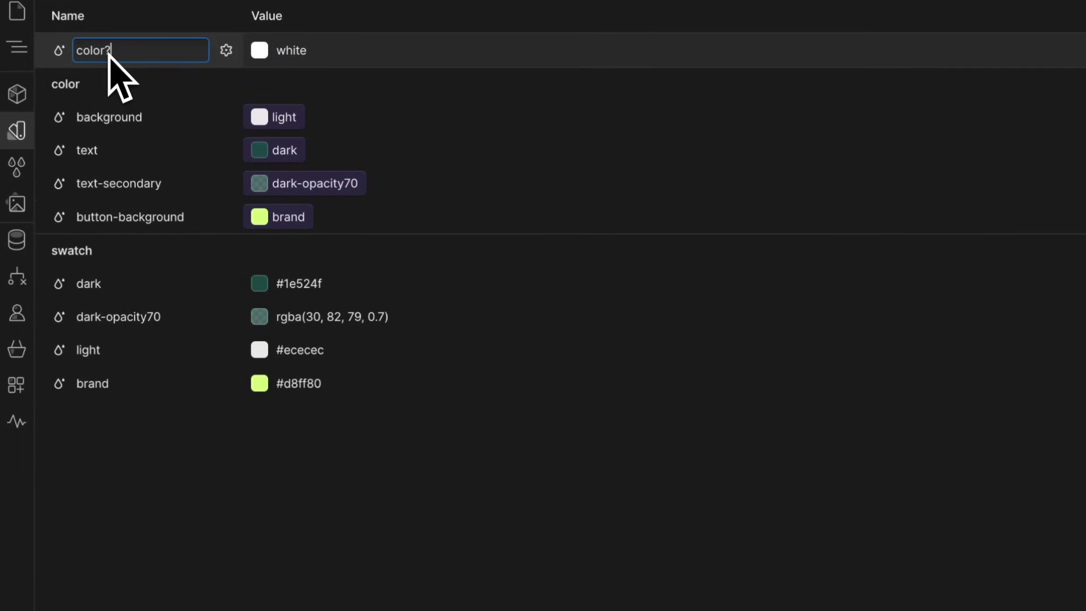
pyautogui.write('/button-text')
pyautogui.press('Return')
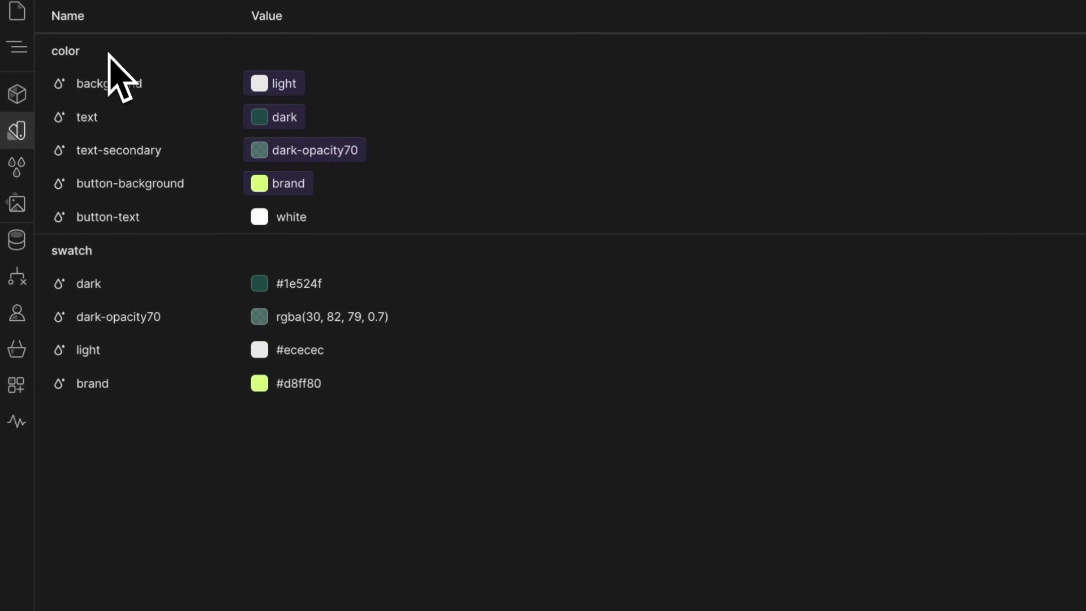
pyautogui.click(432, 217)
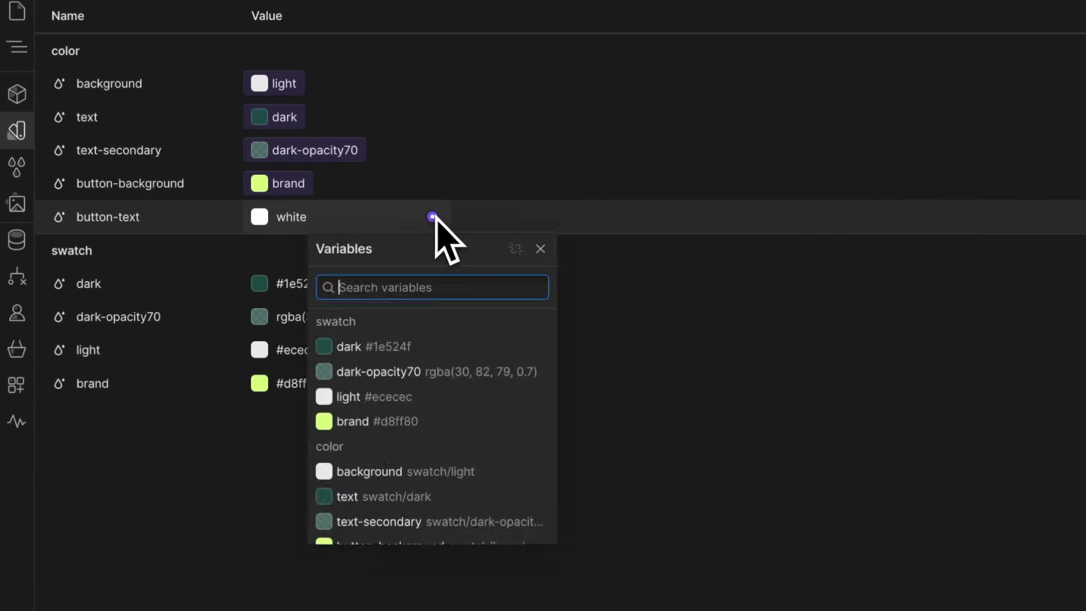
pyautogui.click(390, 340)
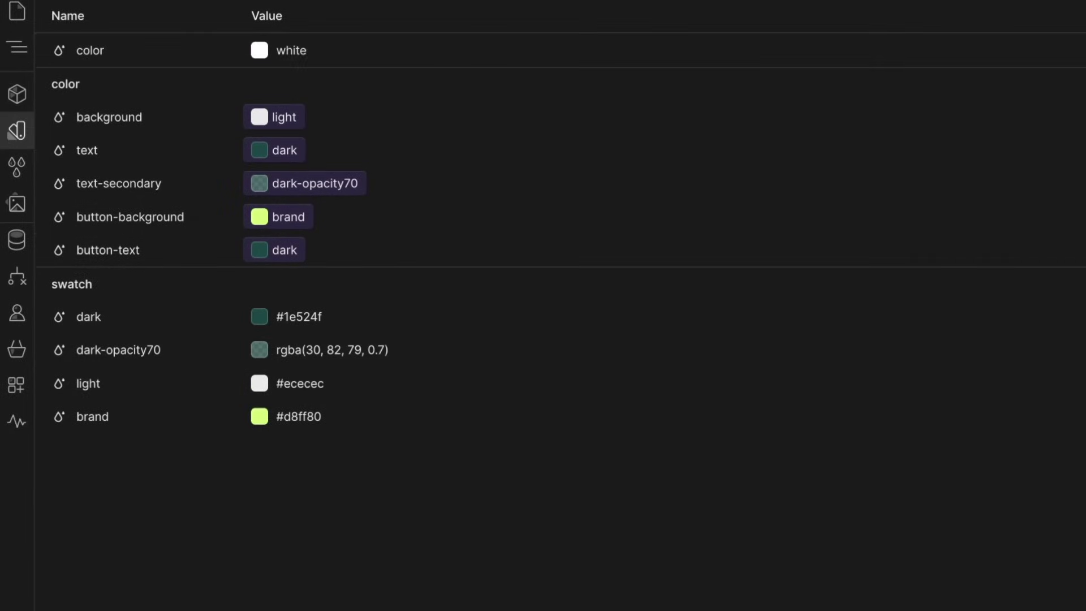
# - Name the new color variable dark/background and link its value to the dark swatch
pyautogui.doubleClick(113, 50)
pyautogui.write('dark/')
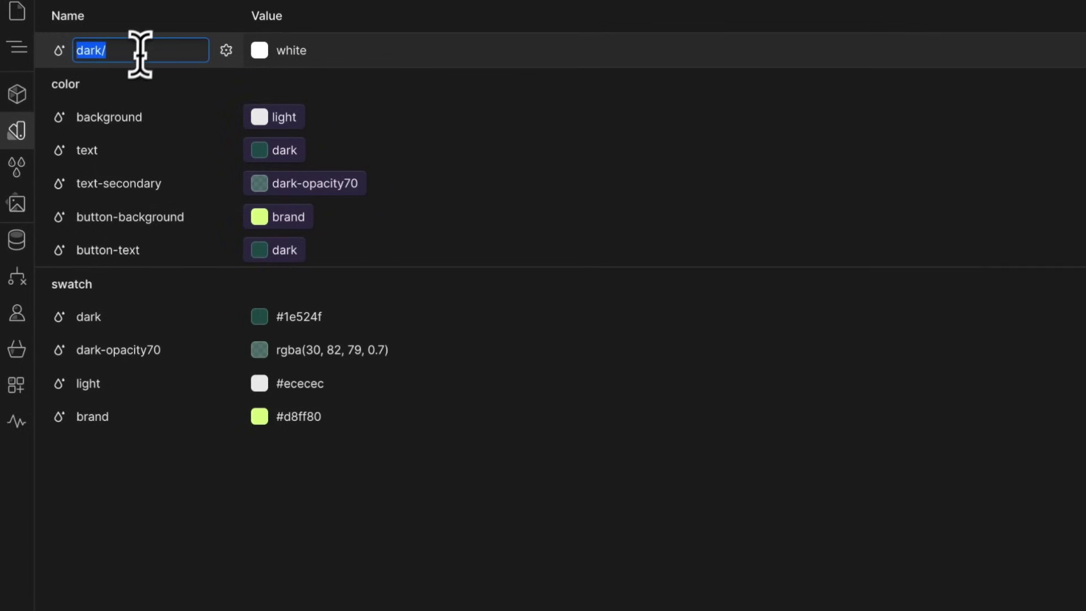
pyautogui.write('backgr')
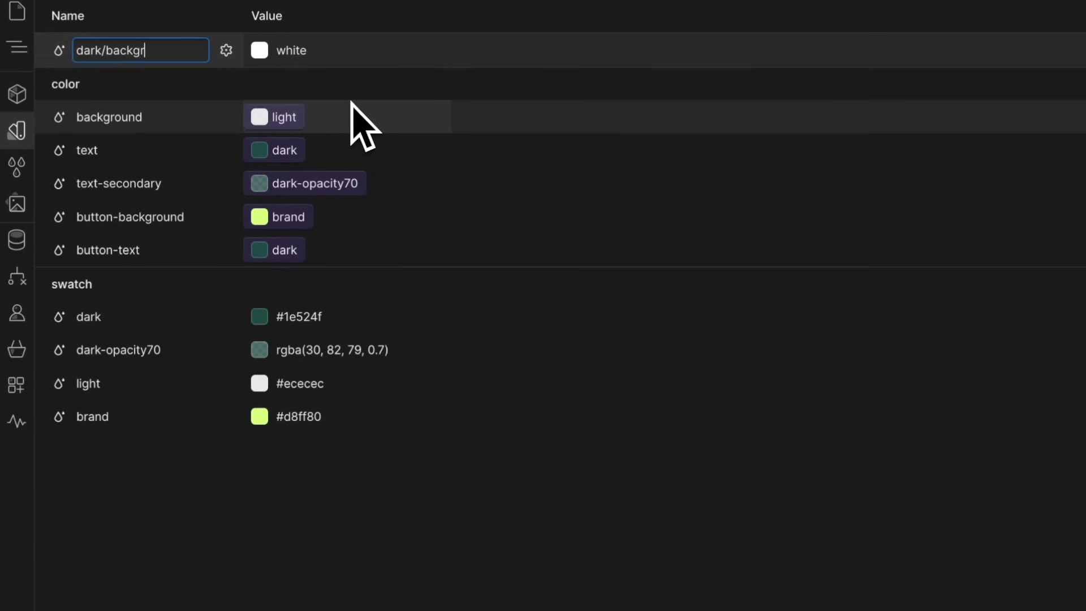
pyautogui.press('Return')
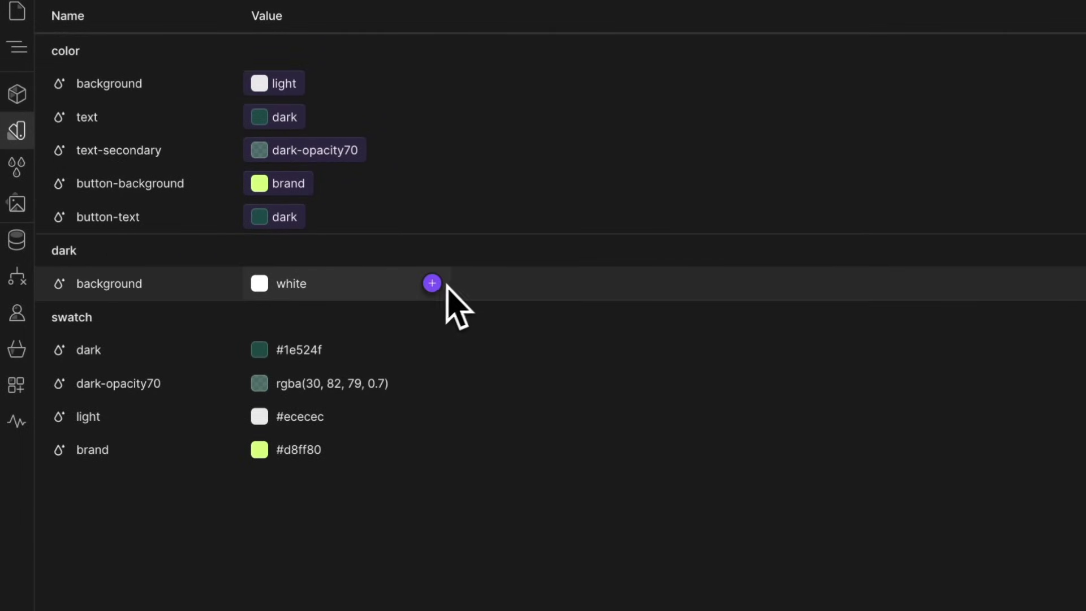
pyautogui.click(433, 283)
pyautogui.click(349, 412)
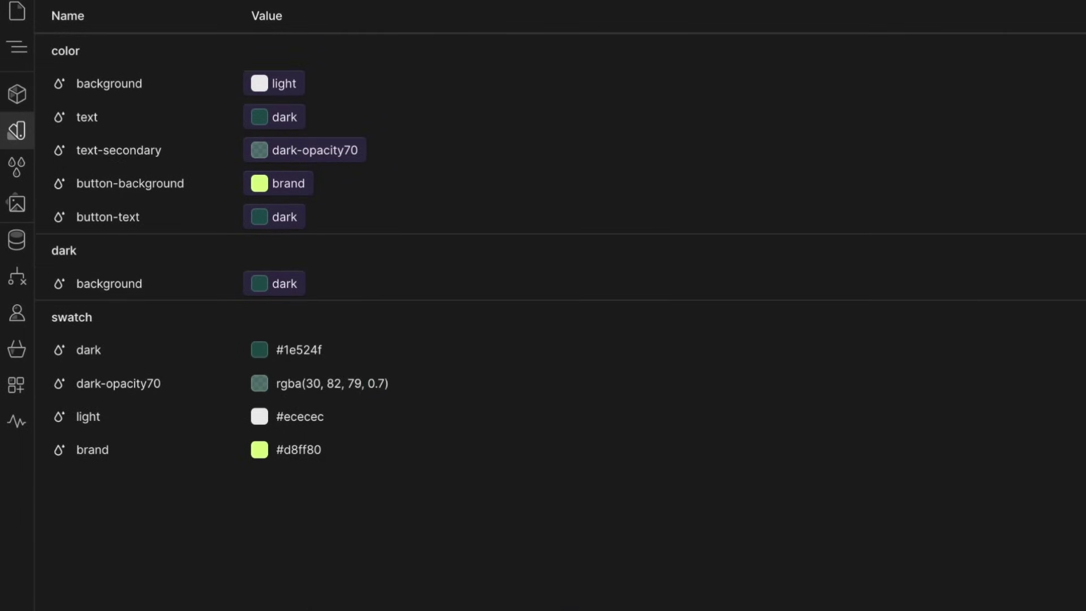
# - Name the new color variable dark/text and link its value to the light swatch
pyautogui.doubleClick(103, 61)
pyautogui.write('dark/')
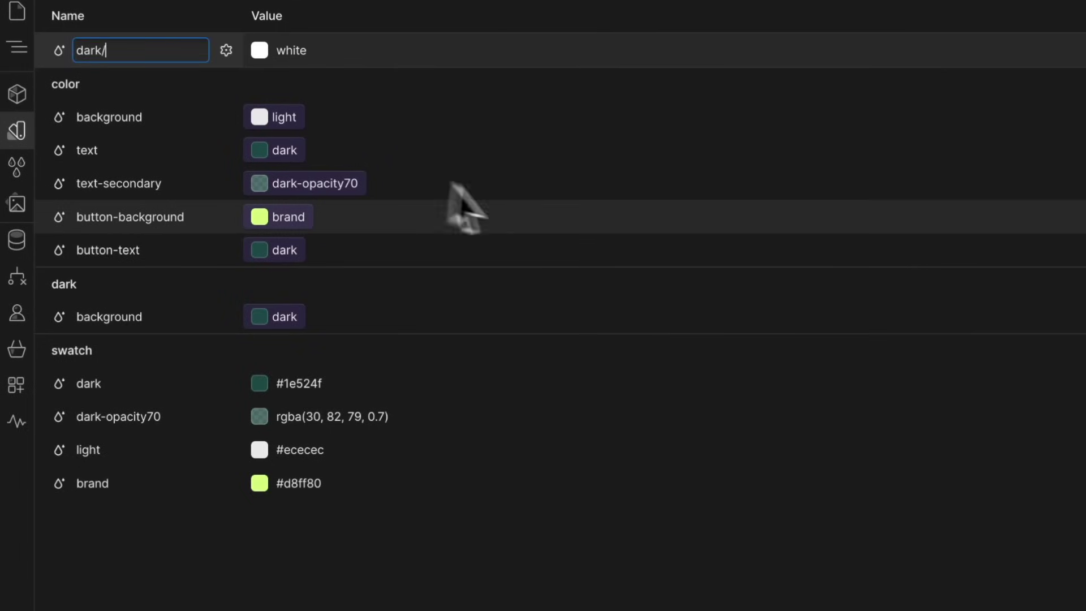
pyautogui.write('text')
pyautogui.press('Return')
pyautogui.click(432, 317)
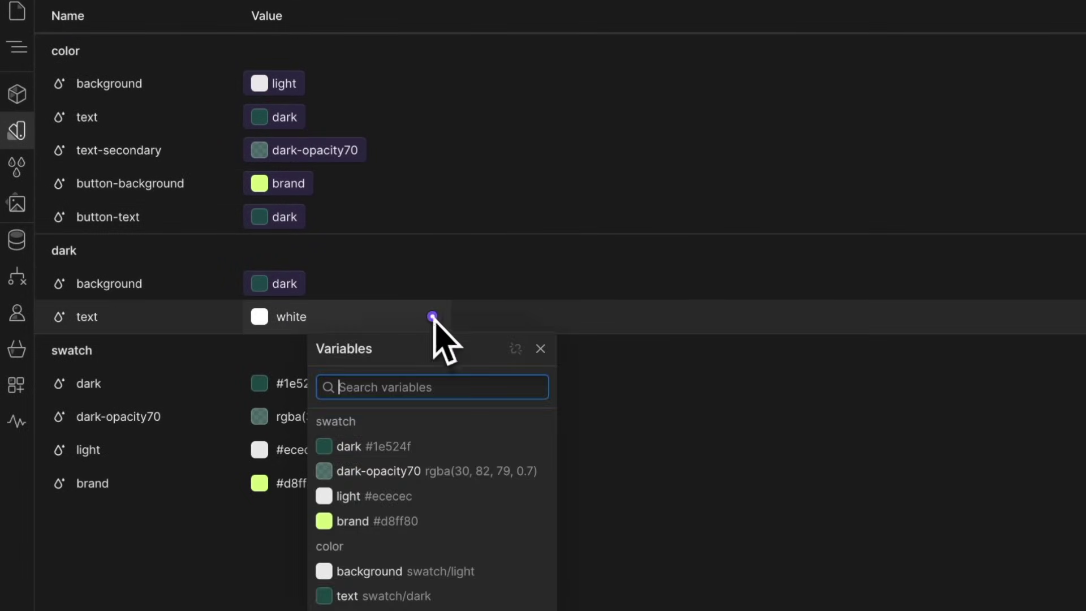
pyautogui.click(385, 498)
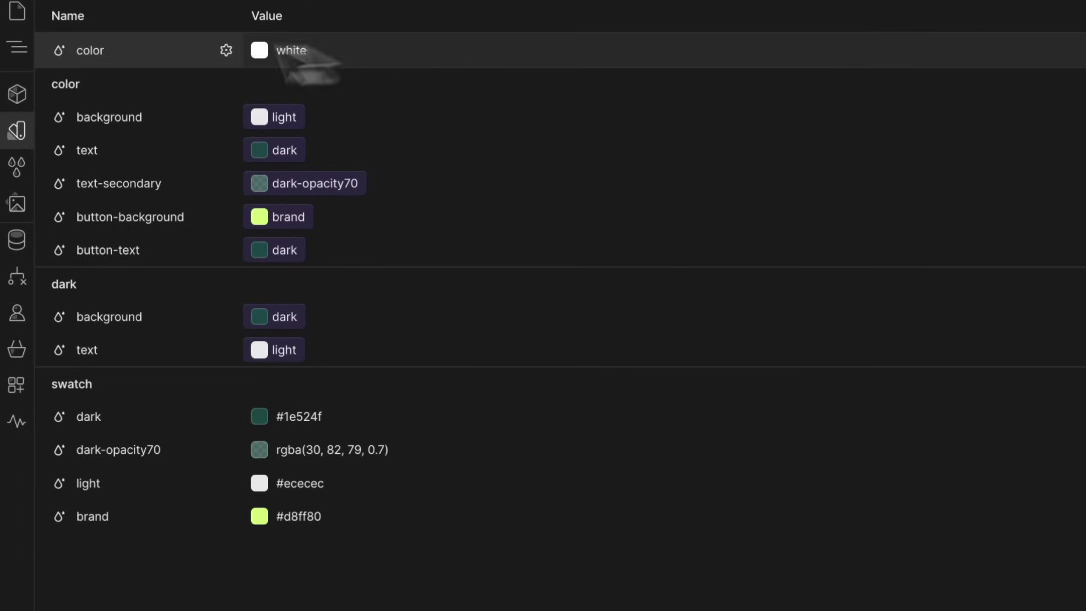
# - Name the new color variable dark/text-secondary and link its value to the brand swatch
pyautogui.write('dark/text-')
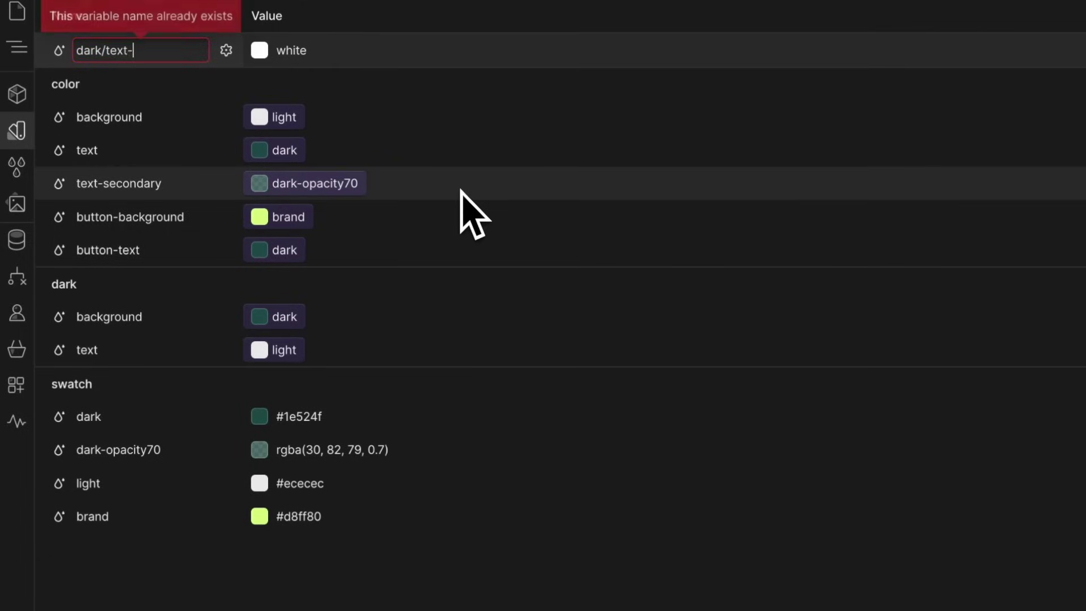
pyautogui.write('secondary')
pyautogui.press('Return')
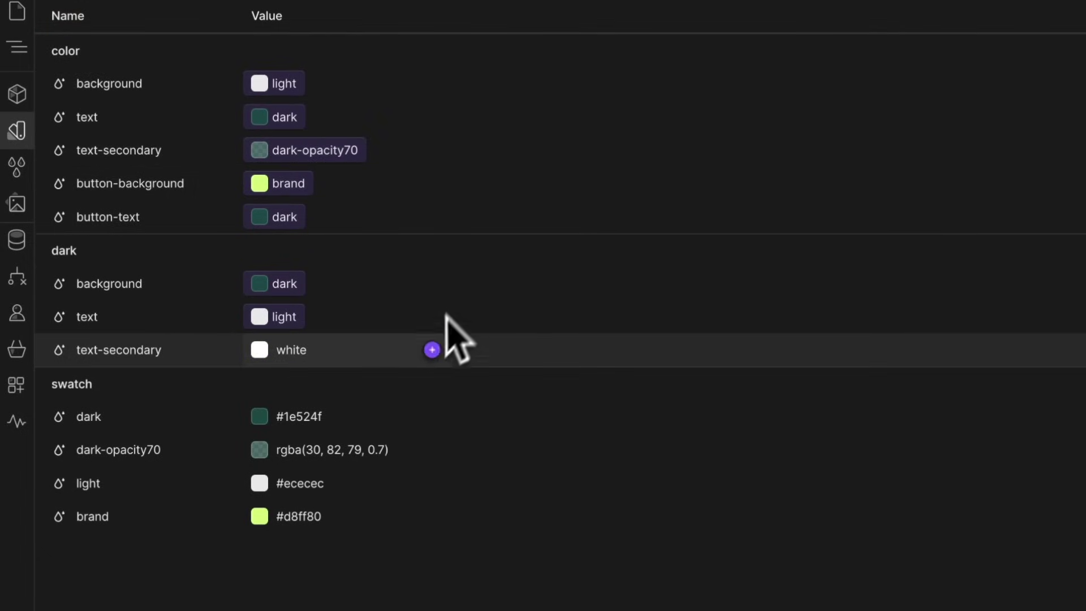
pyautogui.click(433, 352)
pyautogui.click(369, 552)
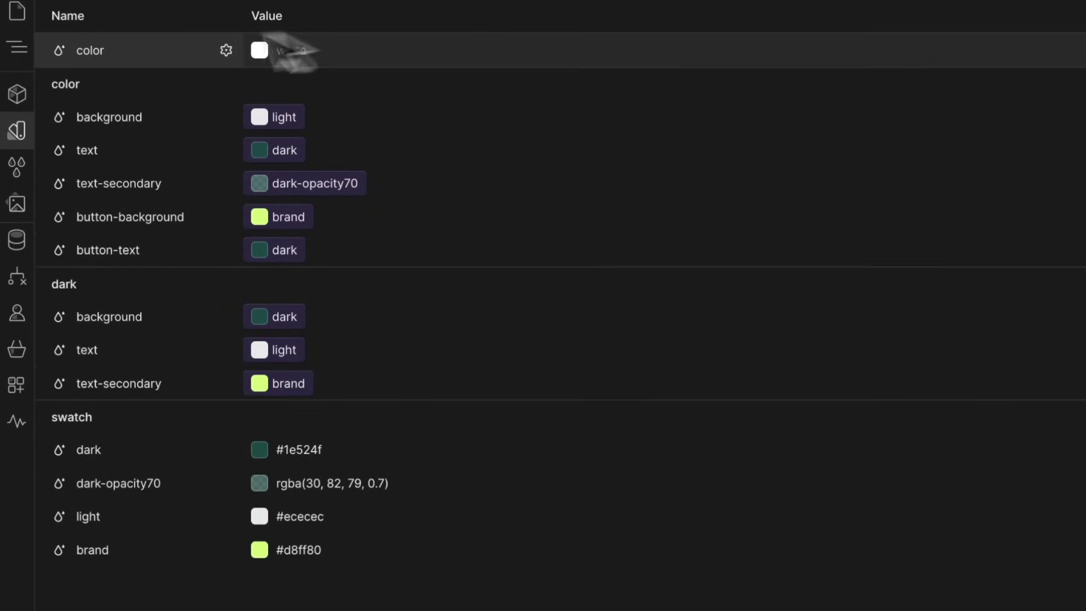
# - Name the new color variable dark/button-background and link its value to the light swatch
pyautogui.write('dark/')
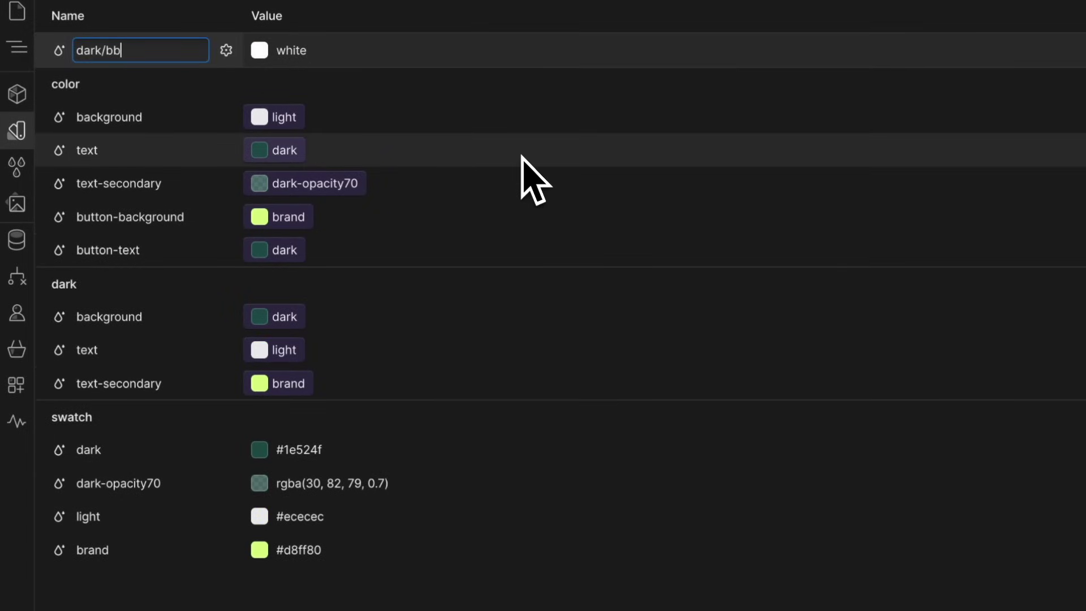
pyautogui.write('button-backgroun')
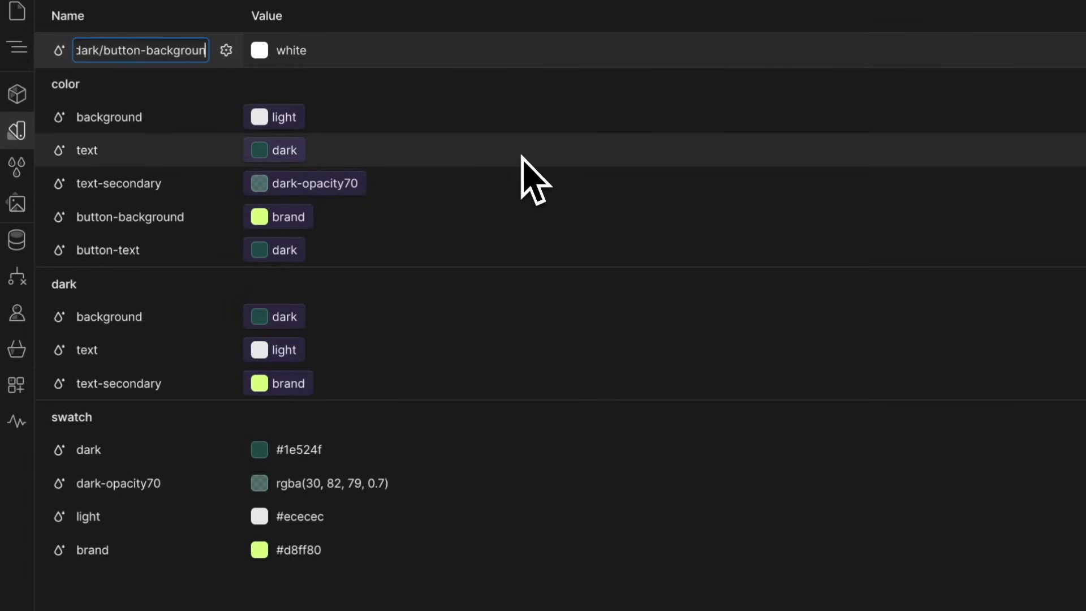
pyautogui.write('d')
pyautogui.press('Return')
pyautogui.click(433, 383)
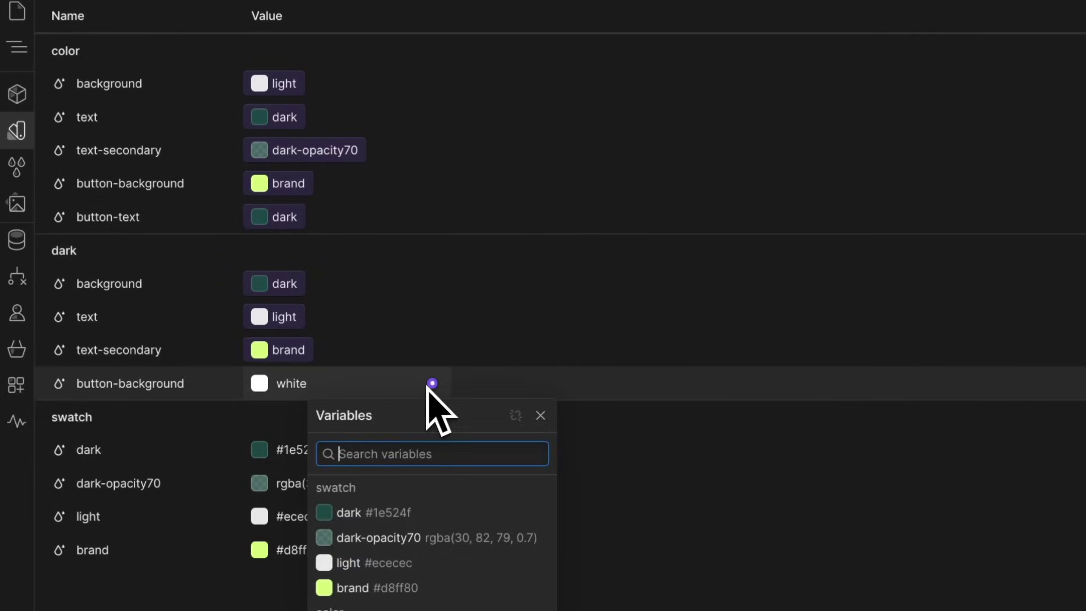
pyautogui.click(369, 563)
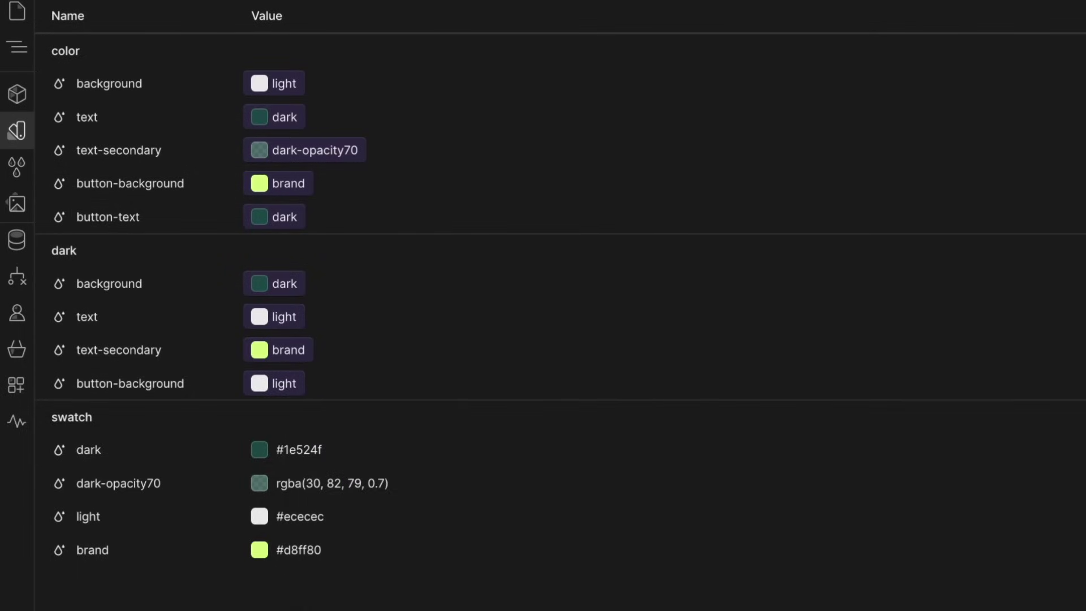
# - Name the new color variable dark/button-text and link its value to the dark swatch
pyautogui.doubleClick(116, 54)
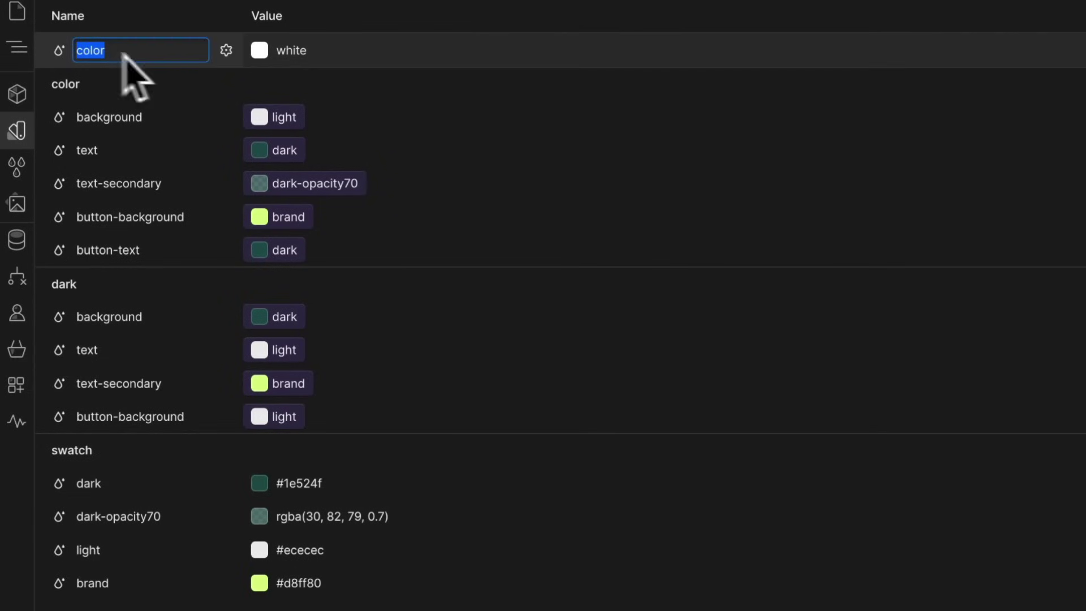
pyautogui.write('dark/button-tex')
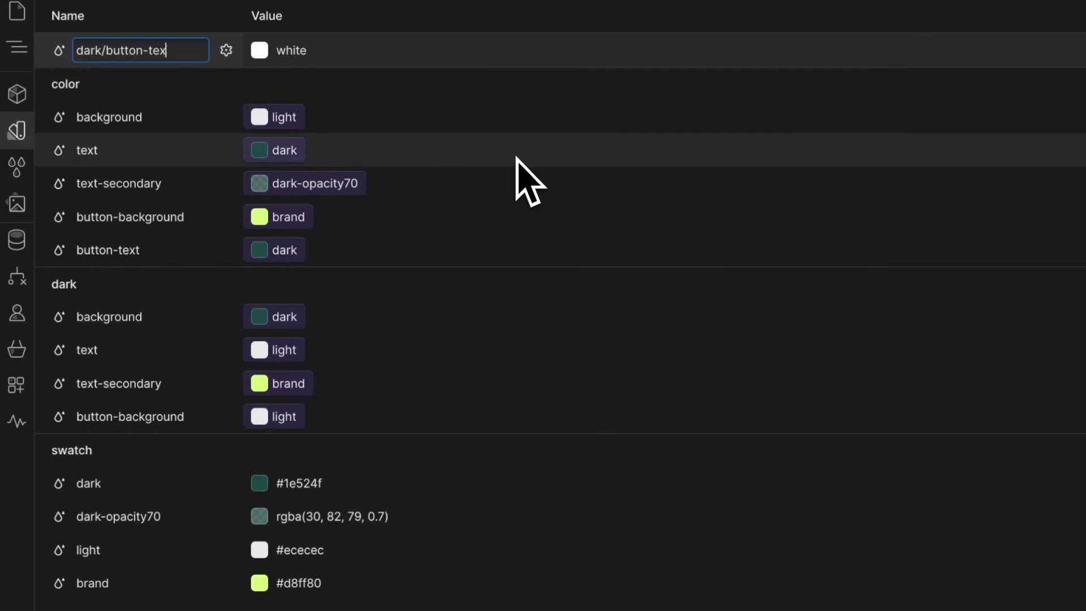
pyautogui.write('t')
pyautogui.press('Return')
pyautogui.click(433, 416)
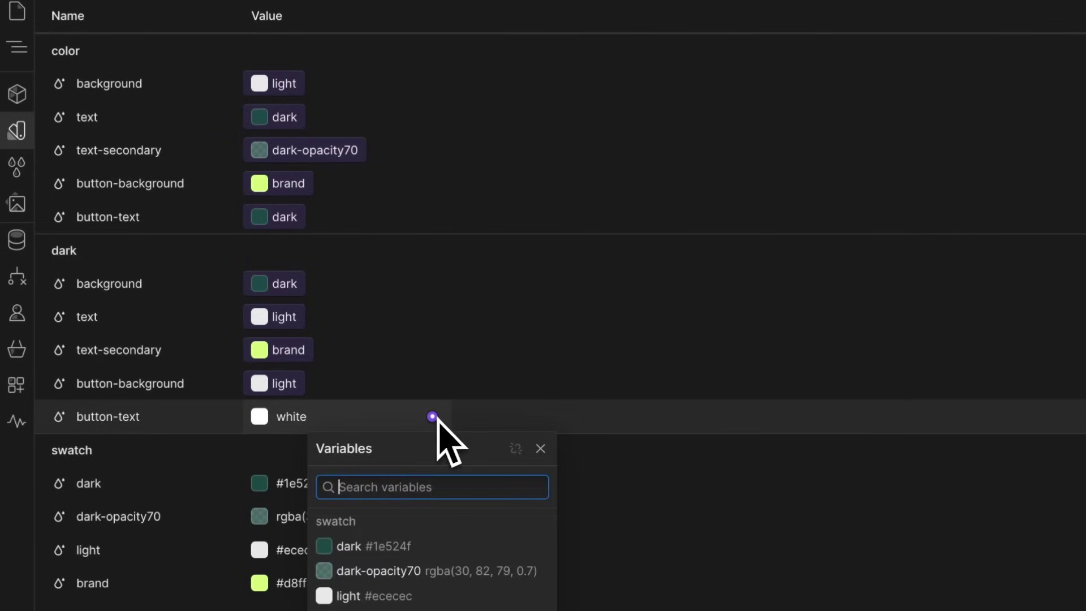
pyautogui.click(374, 546)
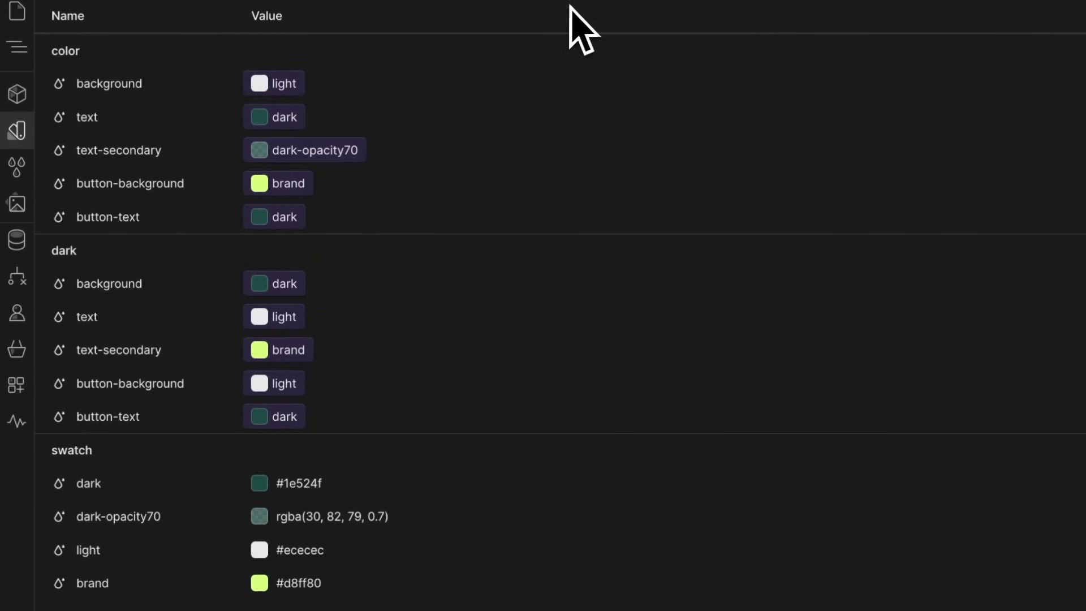
# - Link the hero's background color to color/background and its typography color to color/text
pyautogui.click(17, 130)
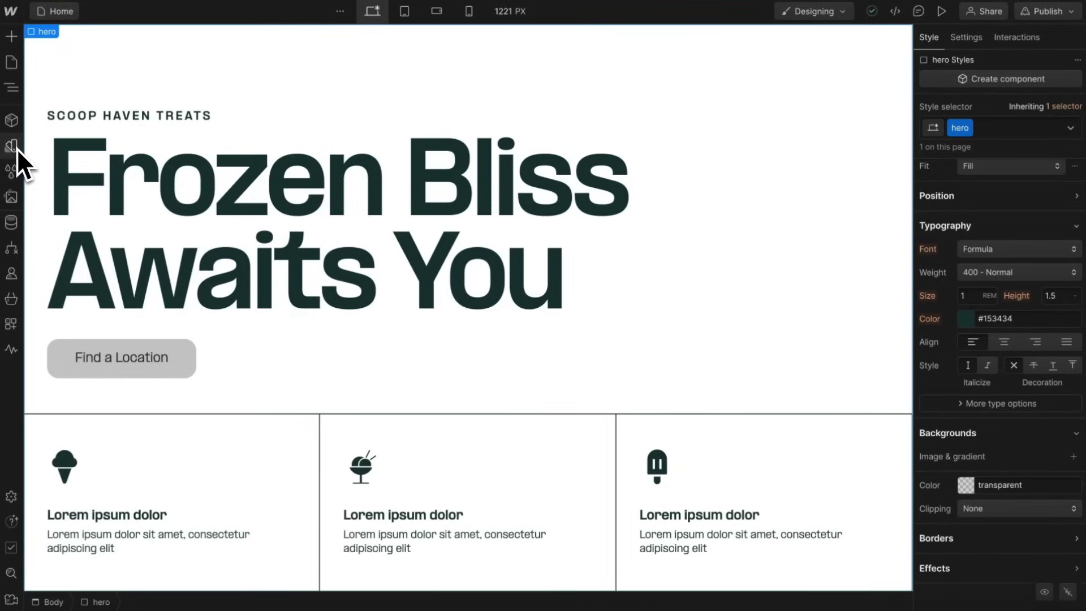
pyautogui.click(958, 479)
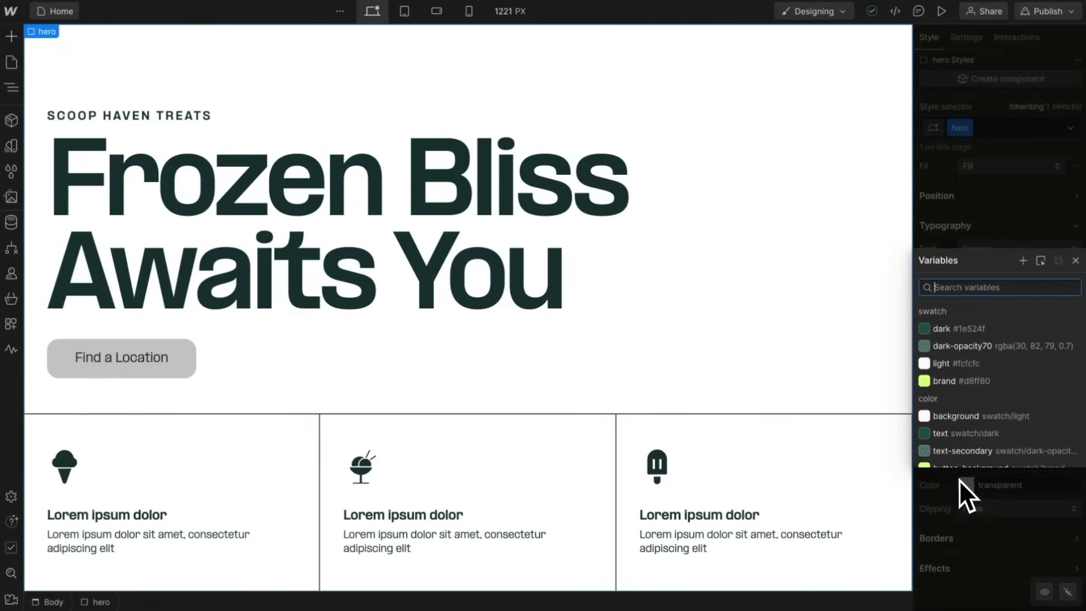
pyautogui.click(941, 414)
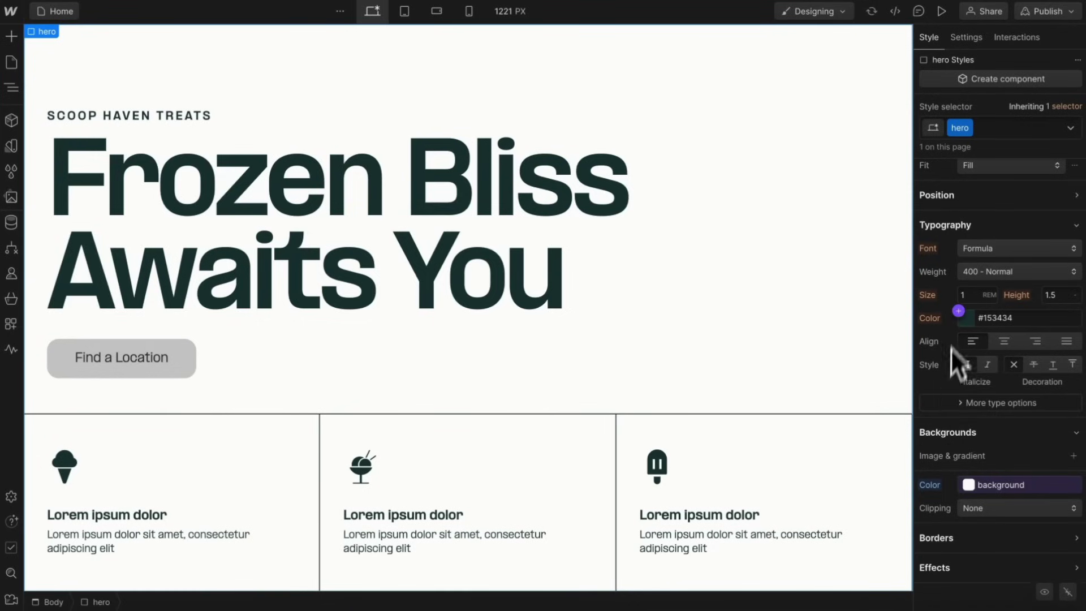
pyautogui.click(961, 316)
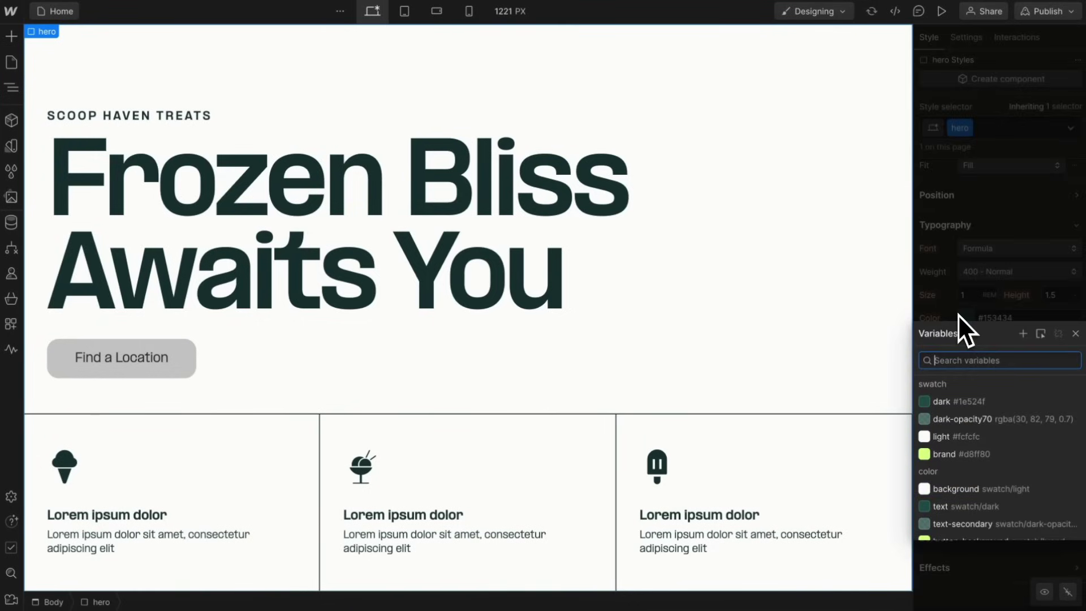
pyautogui.click(950, 506)
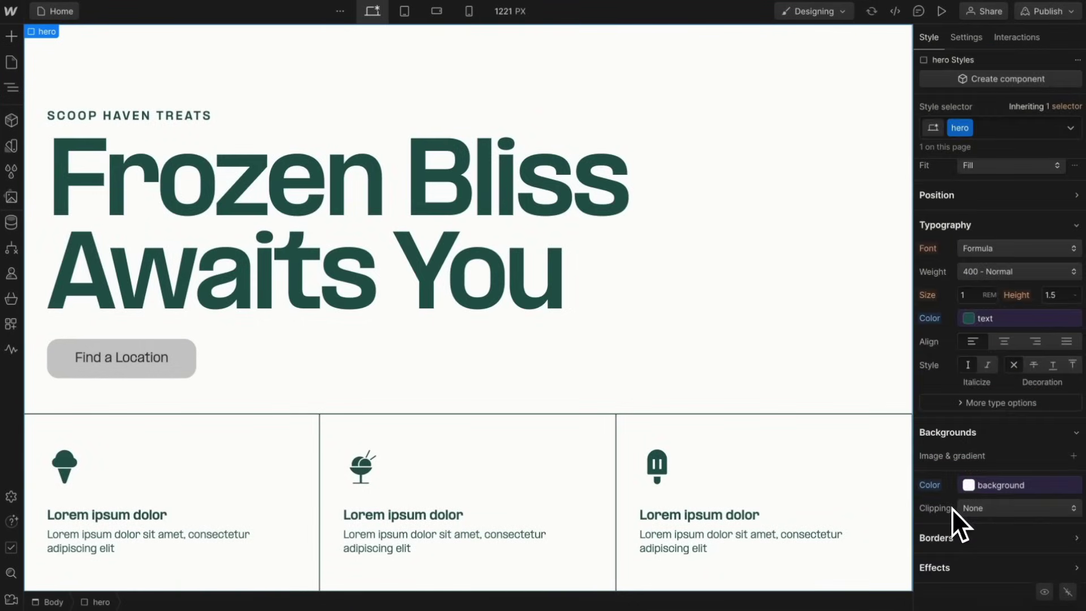
# - Link the Find a Location button's background color to color/button-background and its text color to color/button-text
pyautogui.click(194, 363)
pyautogui.click(959, 481)
pyautogui.scroll(-1, 963, 421)
pyautogui.click(965, 415)
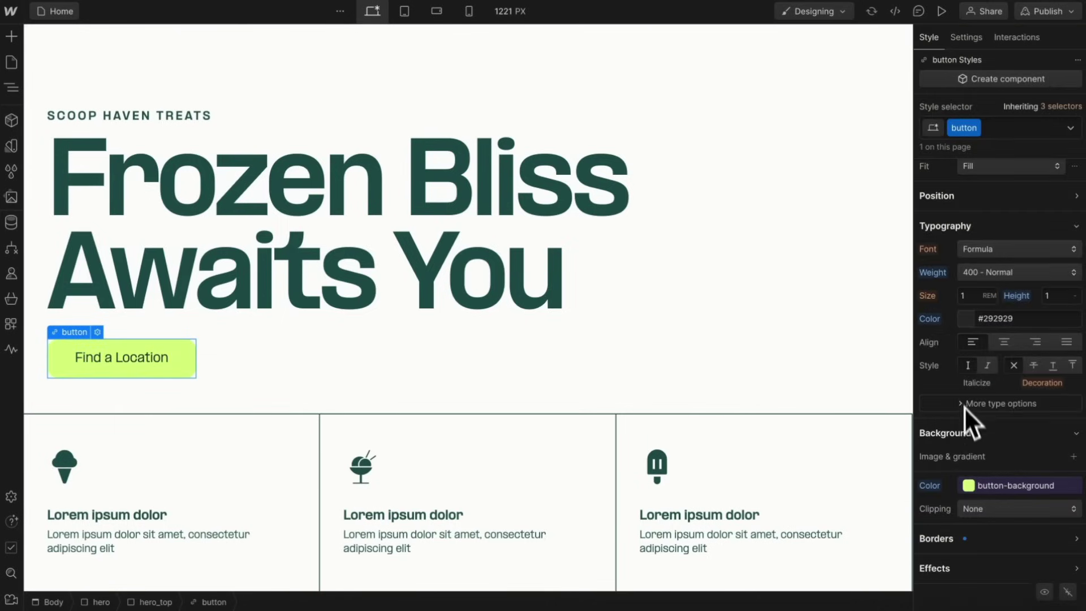
pyautogui.click(957, 313)
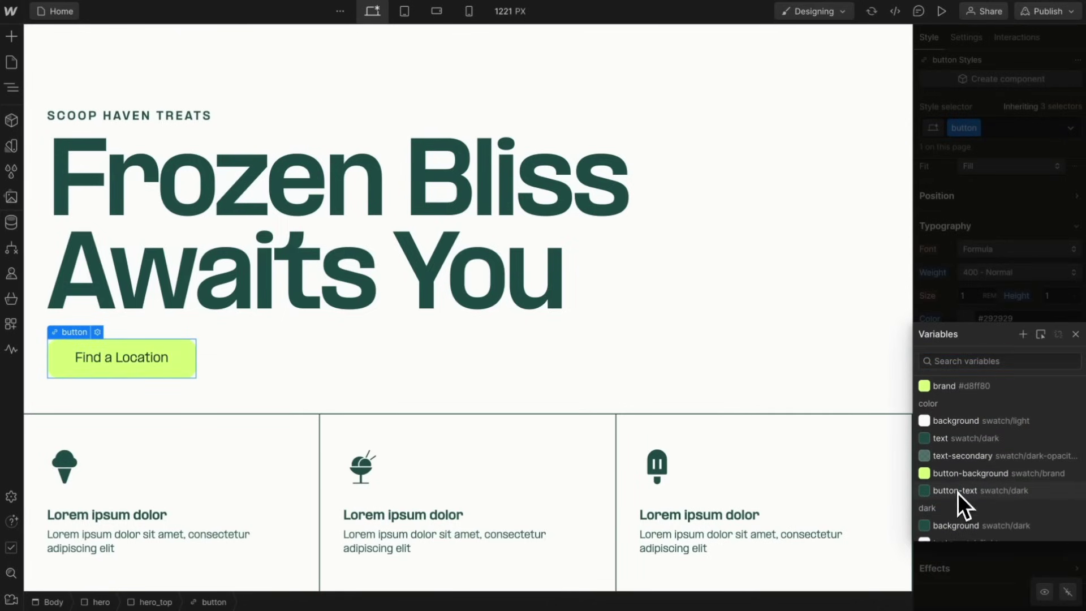
pyautogui.click(958, 490)
# - Link the typography color of the Scoop Haven Treats subheading to color/text-secondary
pyautogui.click(191, 120)
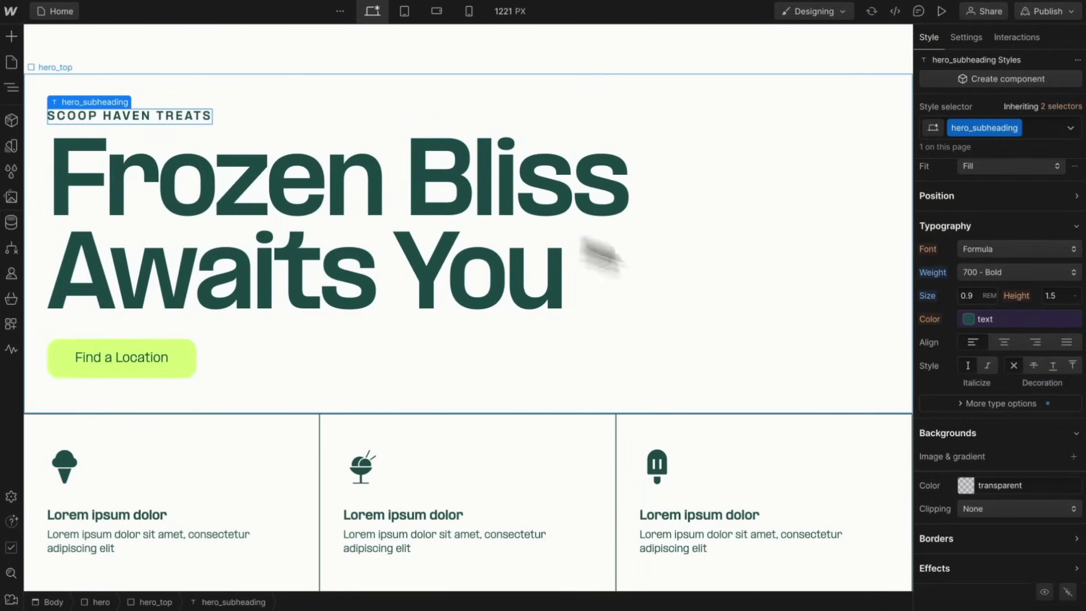
pyautogui.click(981, 320)
pyautogui.scroll(-1, 979, 495)
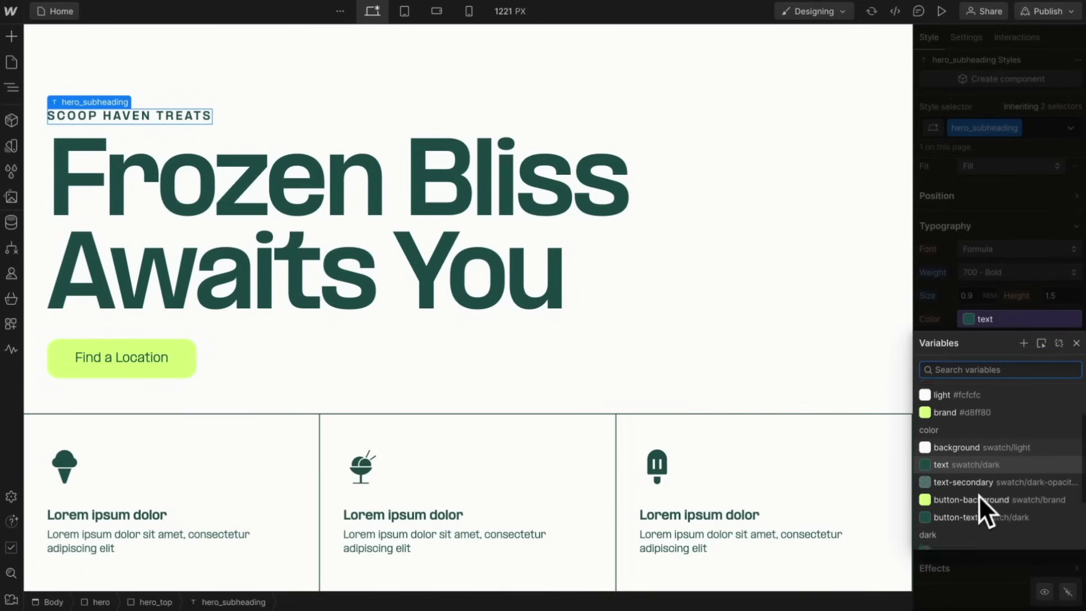
pyautogui.click(968, 480)
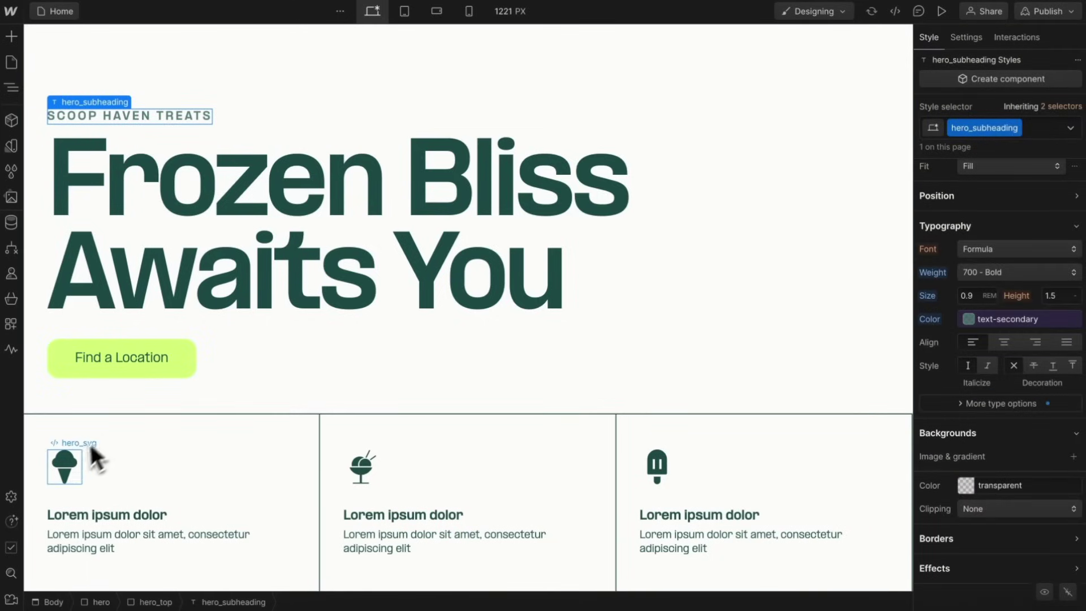
# - Link the color of the hero_svg icons in the hero's lower panels to color/text-secondary
pyautogui.click(77, 467)
pyautogui.click(977, 324)
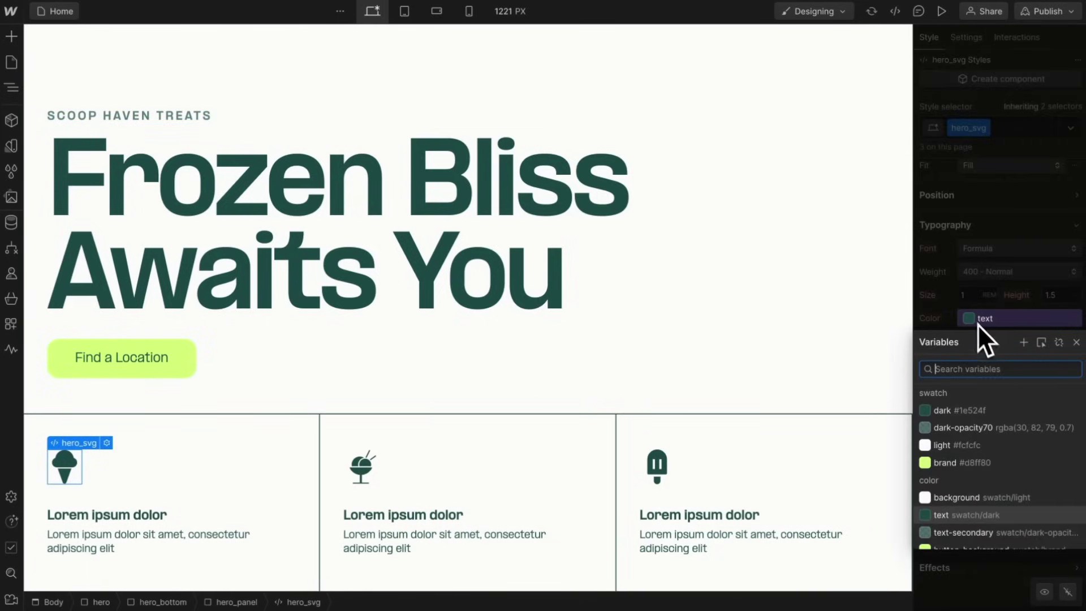
pyautogui.click(944, 535)
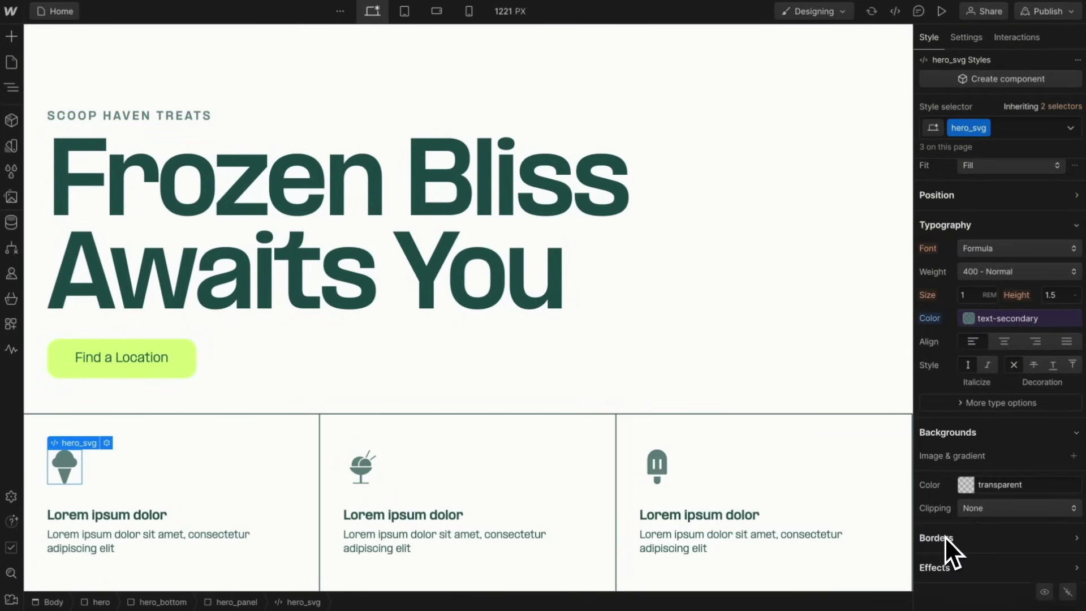
# - Add an is-dark combo class to the Scoop Haven Treats subheading and link its typography color to dark/text-secondary
pyautogui.click(198, 131)
pyautogui.click(1053, 131)
pyautogui.write('is-dark')
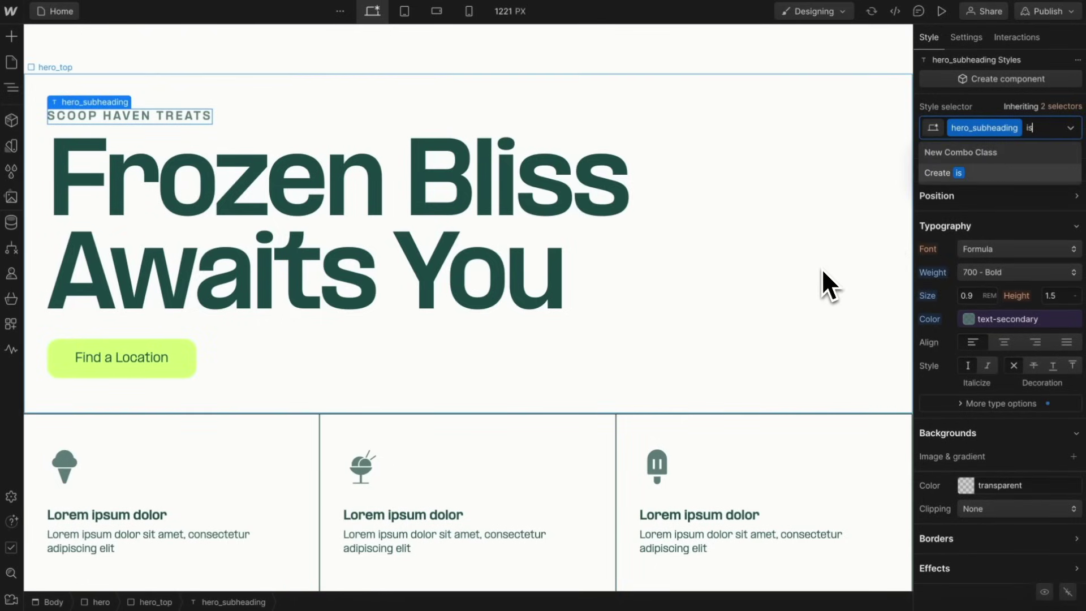
pyautogui.press('Return')
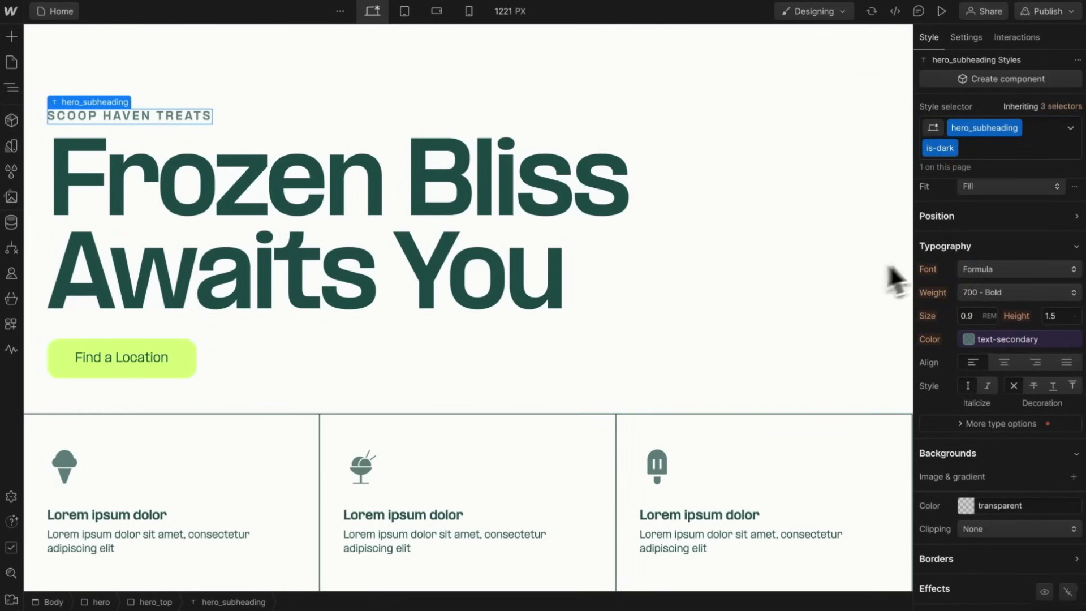
pyautogui.click(1032, 342)
pyautogui.scroll(-1, 1027, 494)
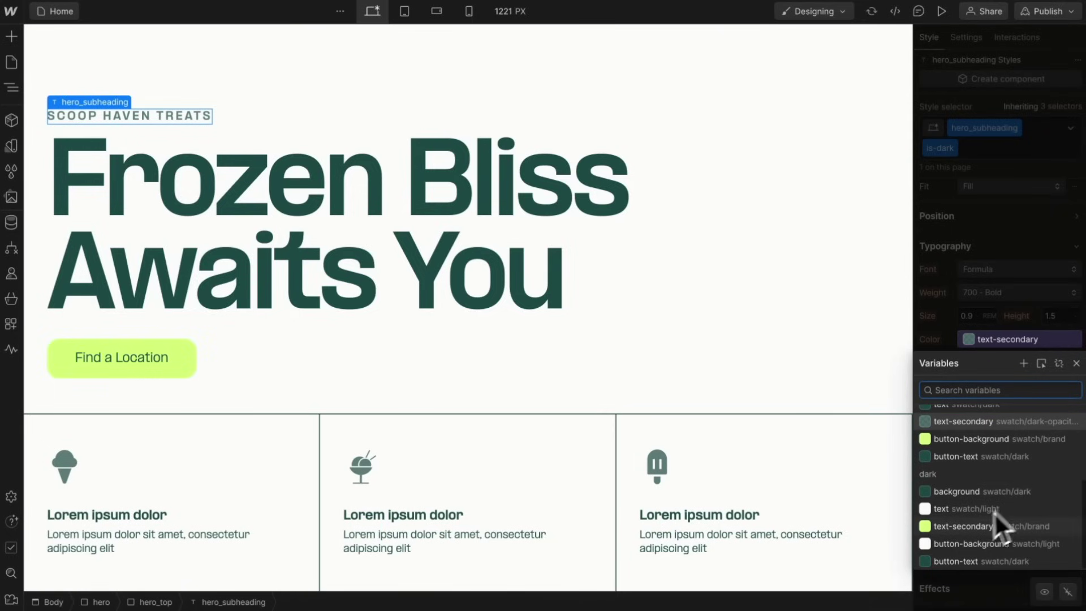
pyautogui.click(963, 526)
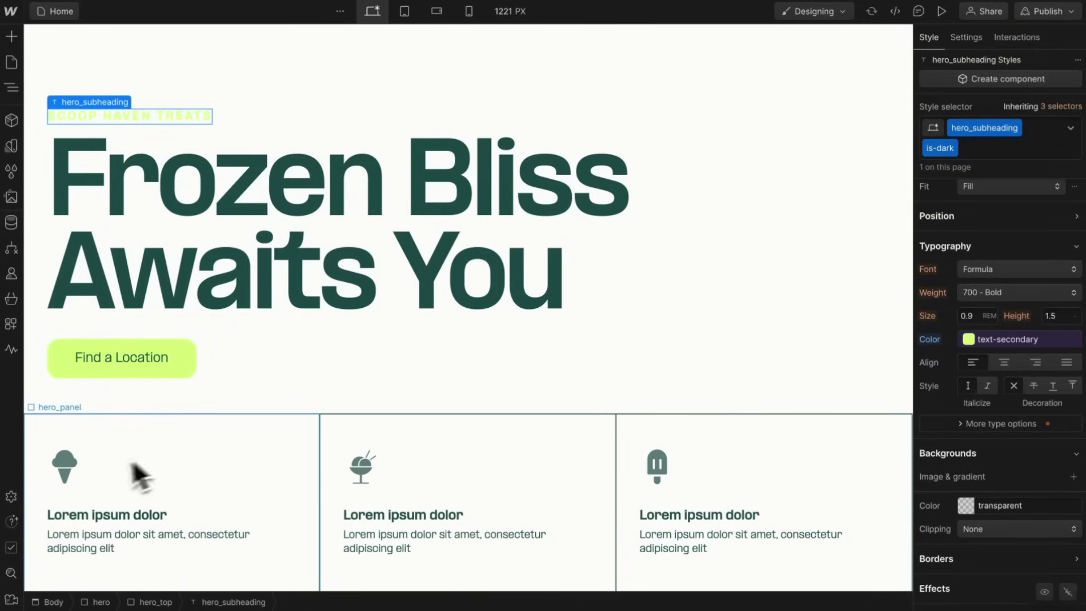
# - Add an is-dark combo class to the ice cream cone hero_svg icon and link its color to dark/text-secondary
pyautogui.click(64, 462)
pyautogui.click(1011, 130)
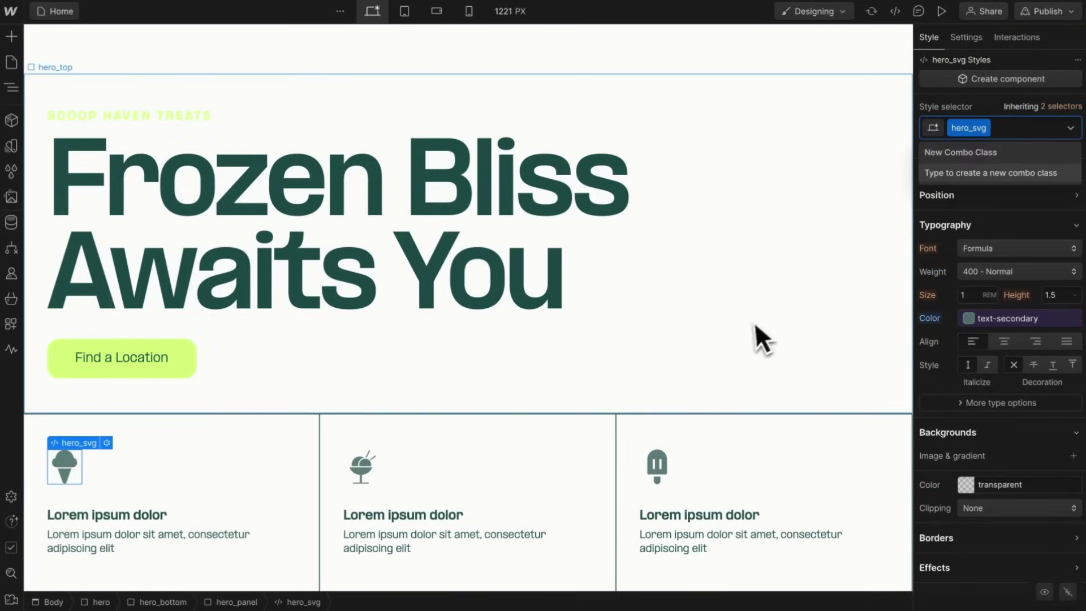
pyautogui.write('isa')
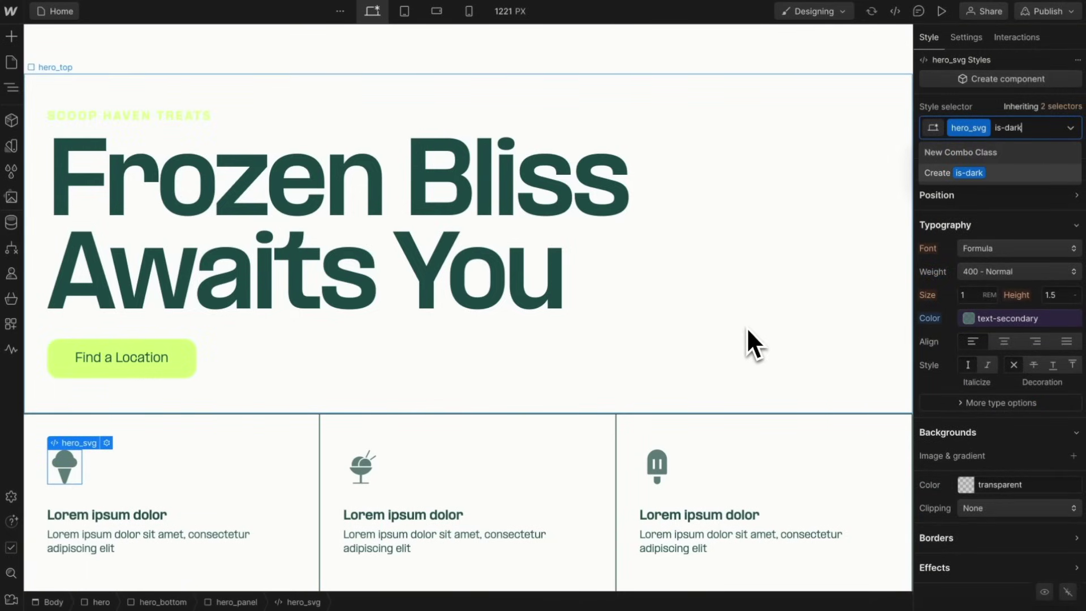
pyautogui.press('Return')
pyautogui.click(969, 319)
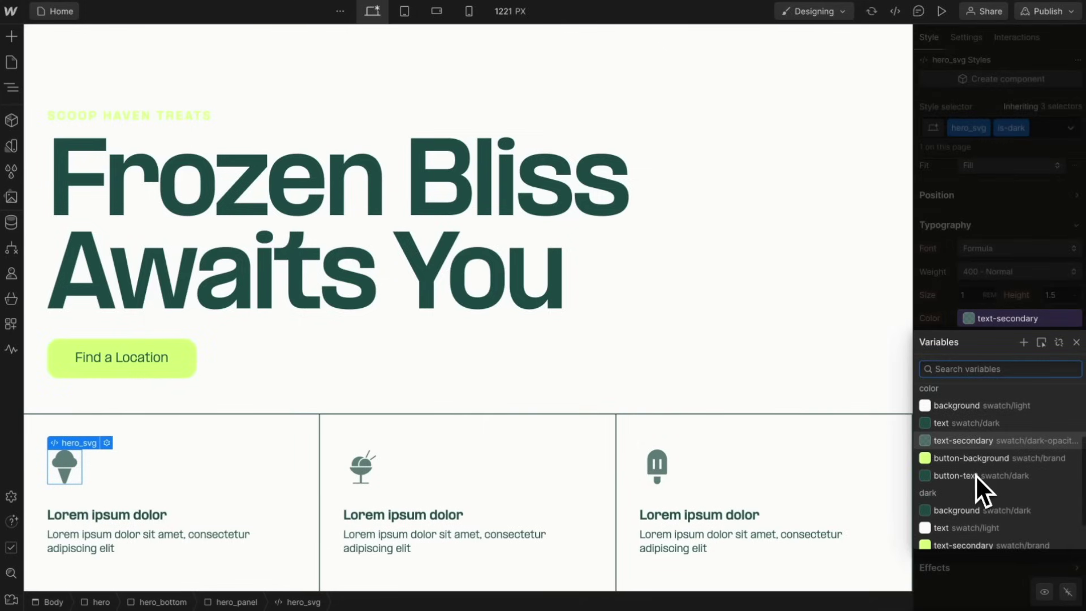
pyautogui.scroll(-2, 975, 474)
pyautogui.click(961, 502)
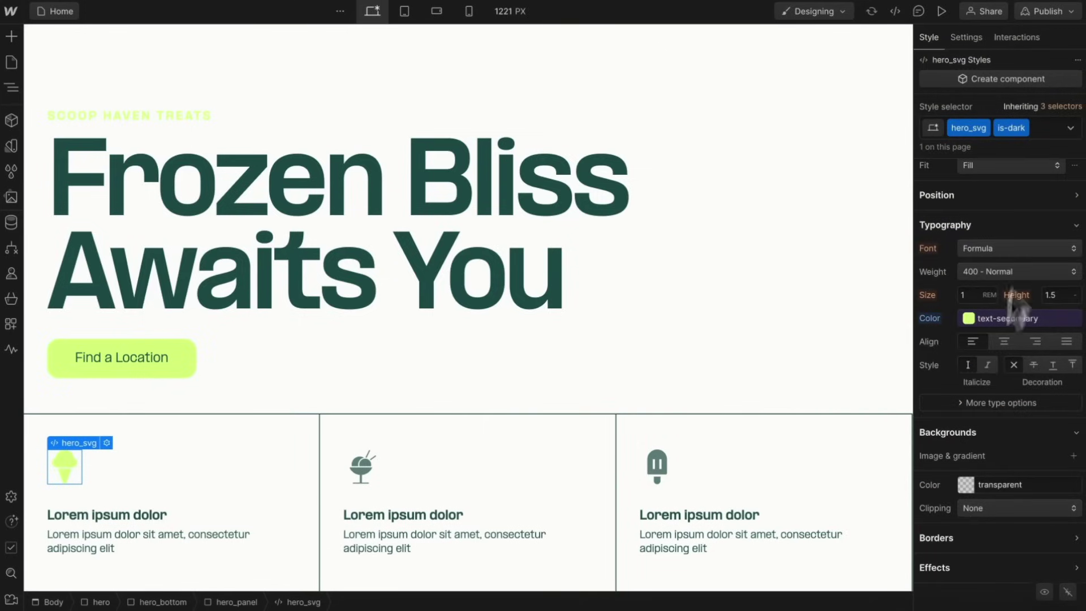
# - Remove the is-dark combo class from the ice cream cone icon and the Scoop Haven Treats subheading
pyautogui.click(1043, 129)
pyautogui.press('BackSpace')
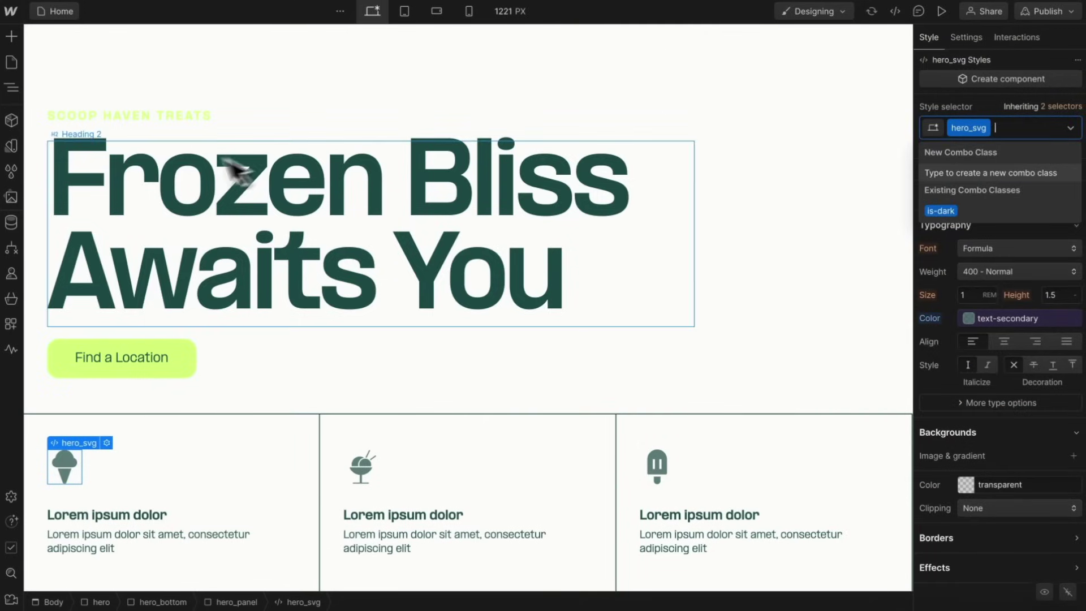
pyautogui.click(164, 116)
pyautogui.click(1018, 128)
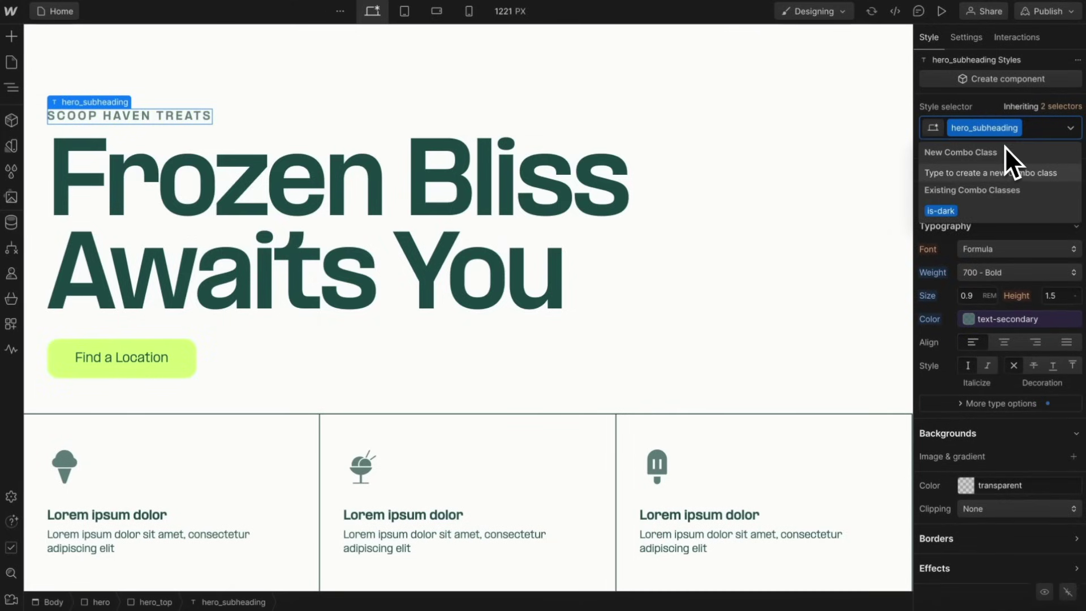
# - Open the styles embed's custom code and examine the [color-mode="dark"] selector and the color variables it overrides
pyautogui.click(246, 42)
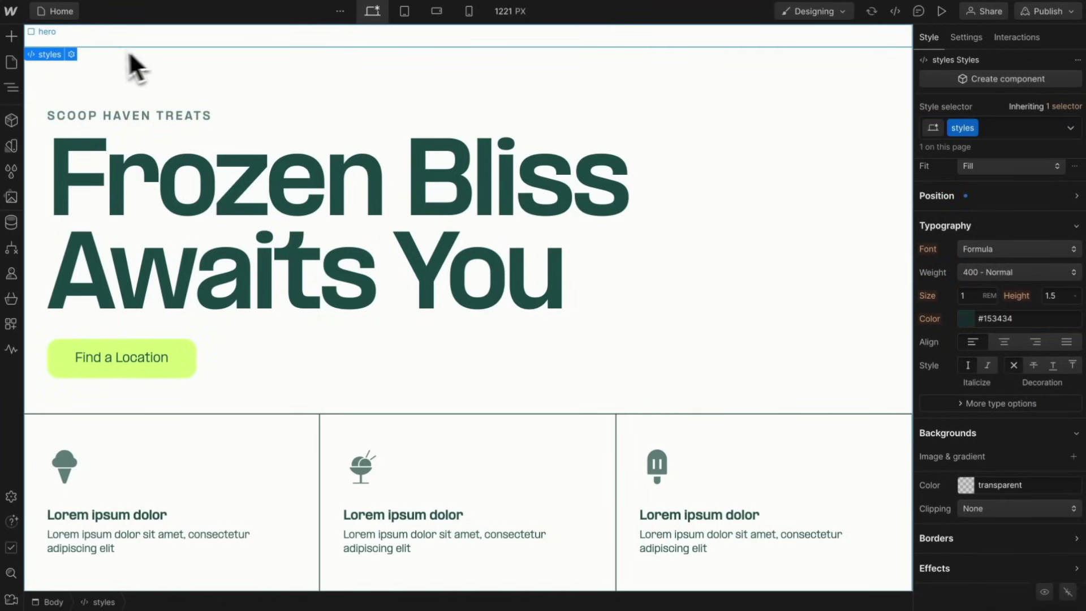
pyautogui.click(71, 54)
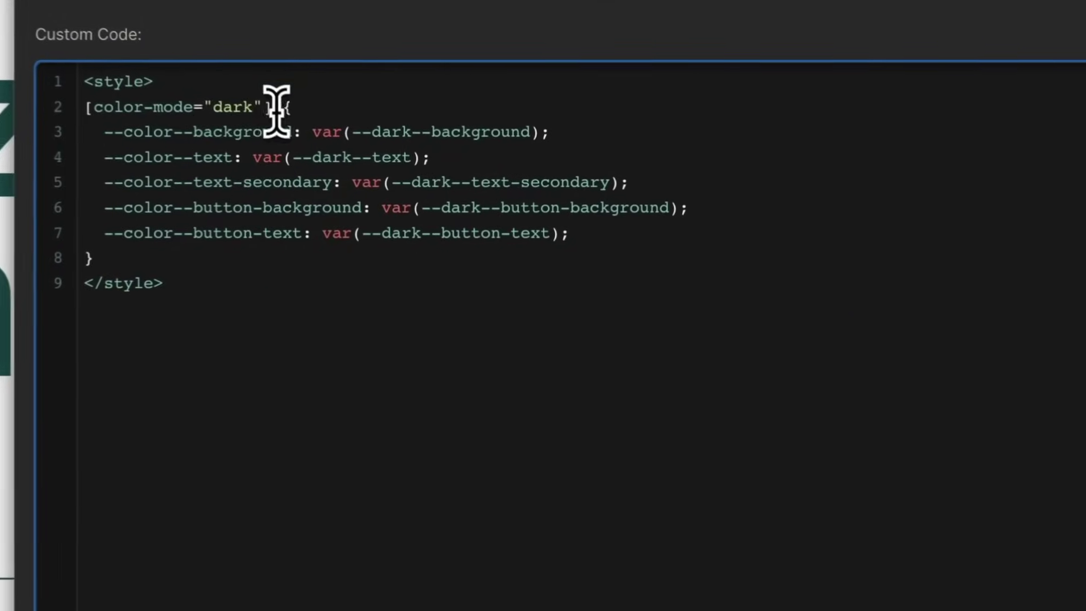
pyautogui.moveTo(402, 169); pyautogui.dragTo(289, 170)
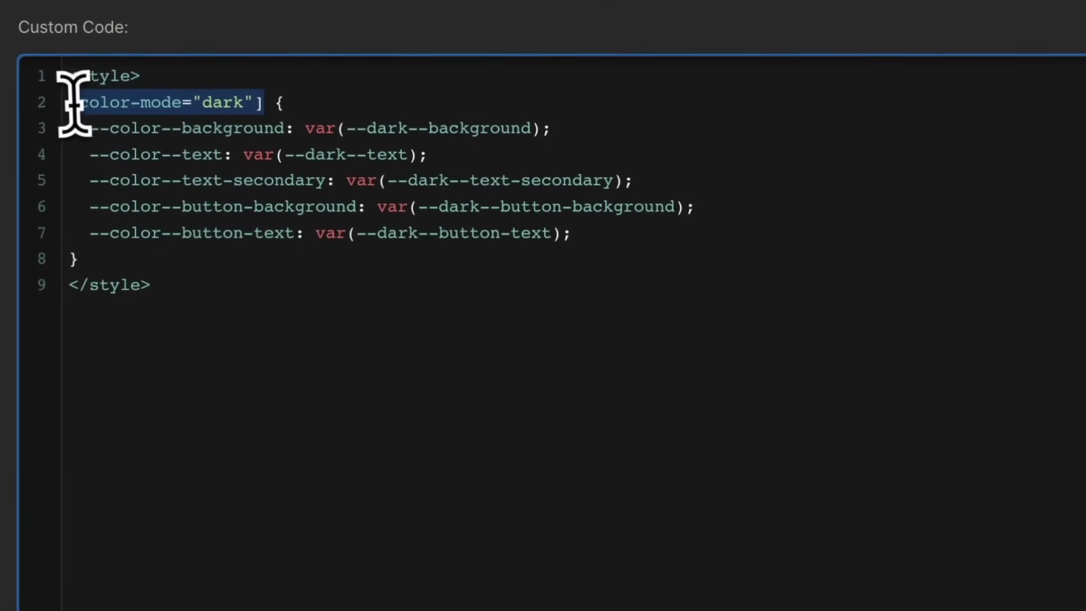
pyautogui.click(286, 196)
pyautogui.moveTo(97, 127); pyautogui.dragTo(274, 229)
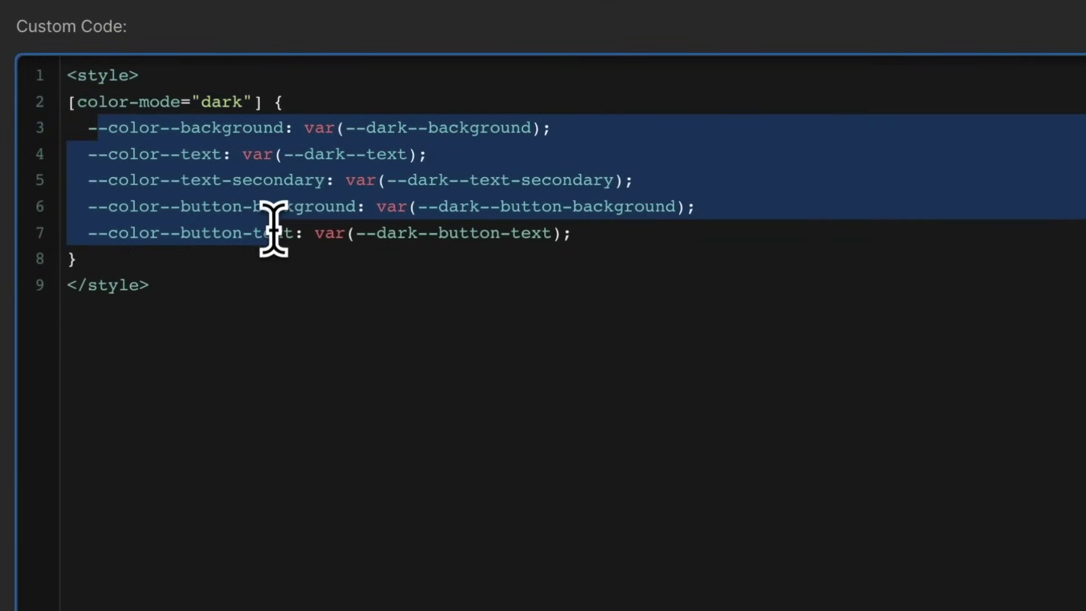
pyautogui.click(274, 229)
# - Examine how each color variable in the embed maps to its dark counterpart, and save and close the code
pyautogui.moveTo(376, 128); pyautogui.dragTo(511, 128)
pyautogui.moveTo(305, 154); pyautogui.dragTo(407, 154)
pyautogui.moveTo(89, 154); pyautogui.dragTo(406, 156)
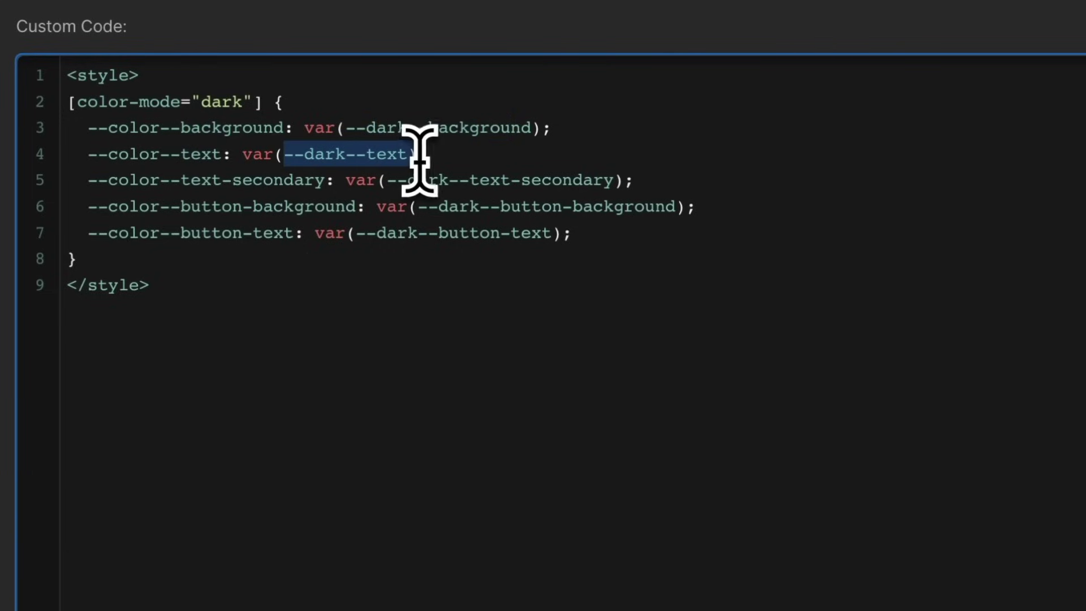
pyautogui.moveTo(160, 180); pyautogui.dragTo(284, 181)
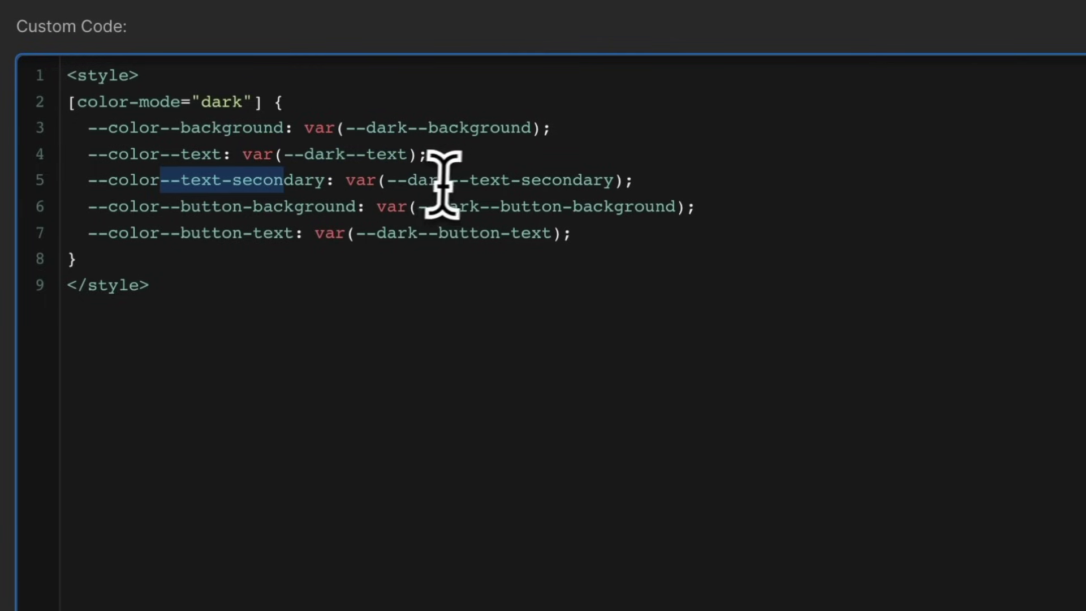
pyautogui.moveTo(407, 180); pyautogui.dragTo(615, 180)
pyautogui.moveTo(347, 206); pyautogui.dragTo(573, 242)
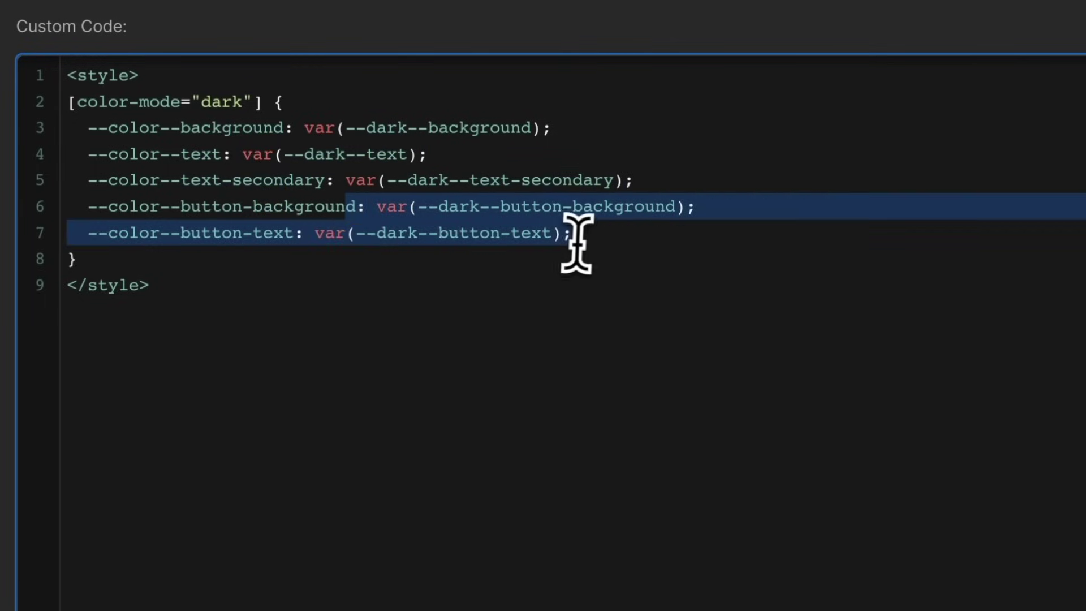
pyautogui.click(688, 261)
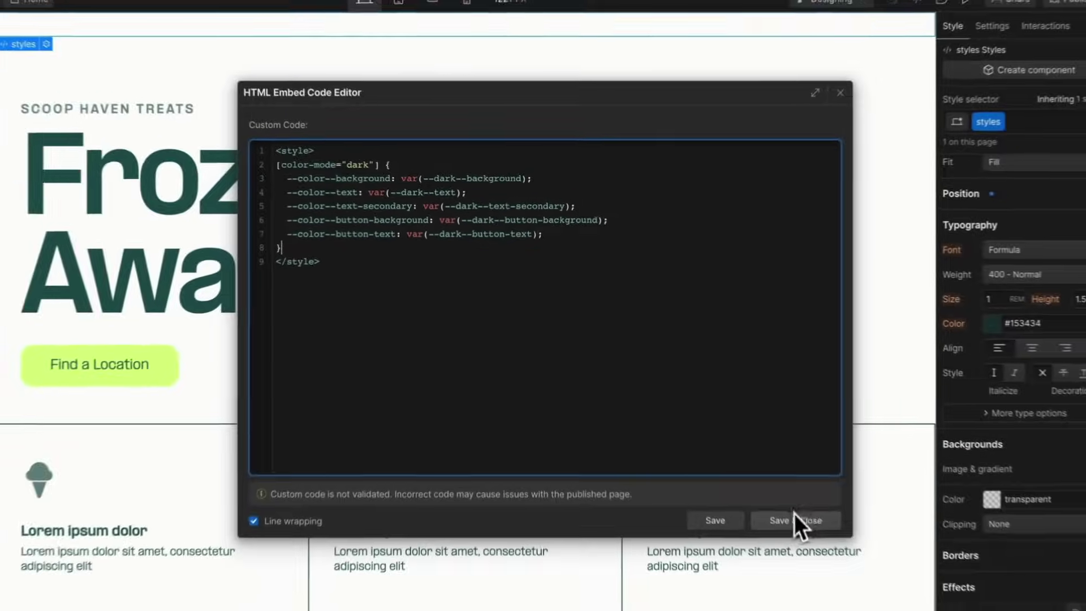
pyautogui.click(794, 588)
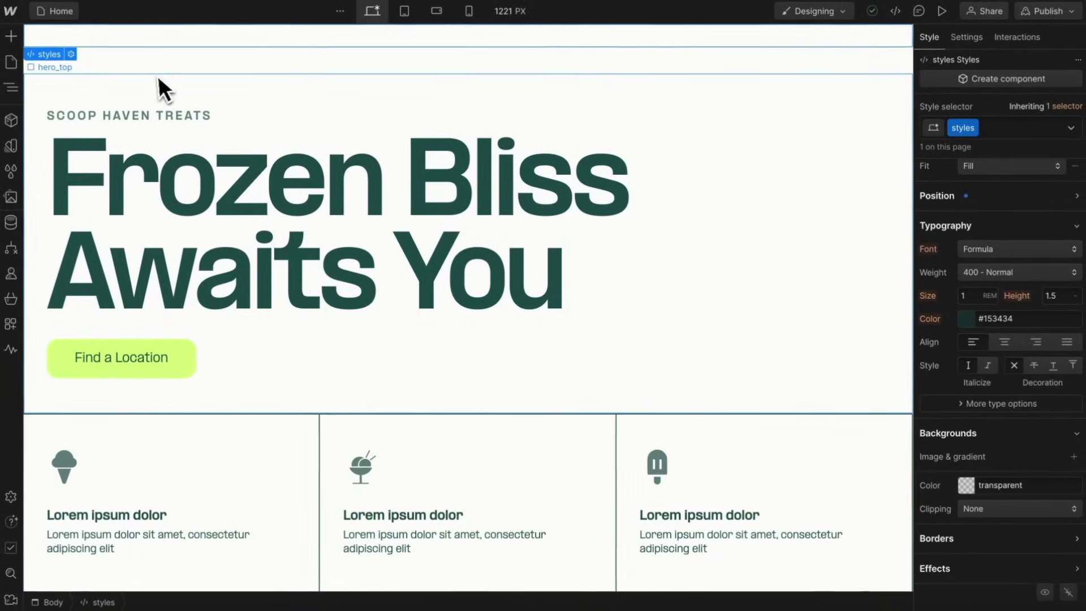
# - Create a component named Hero Section from the hero element
pyautogui.click(147, 70)
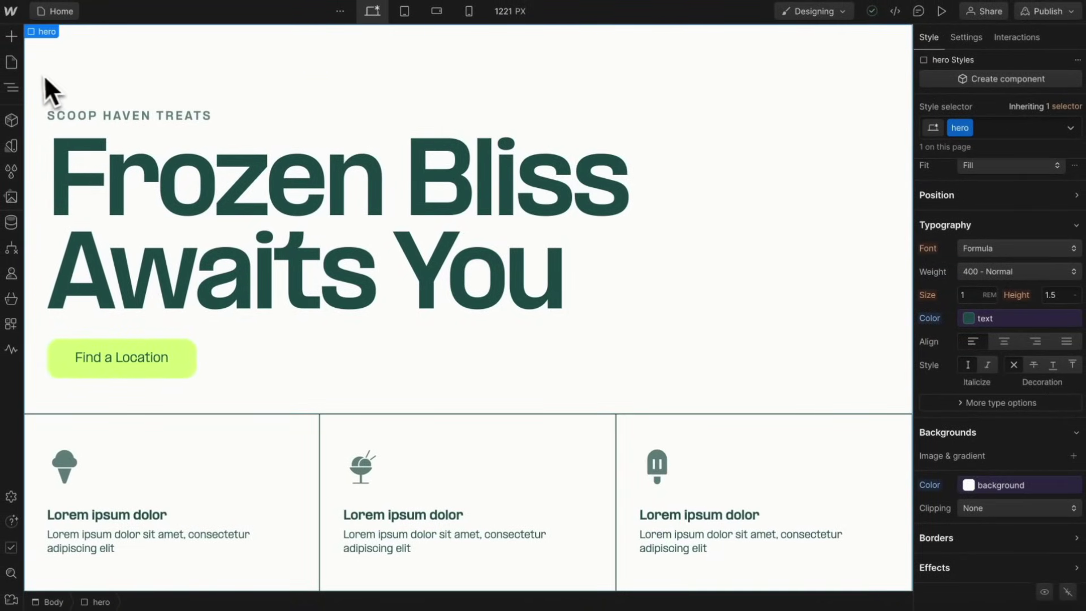
pyautogui.click(12, 120)
pyautogui.click(85, 67)
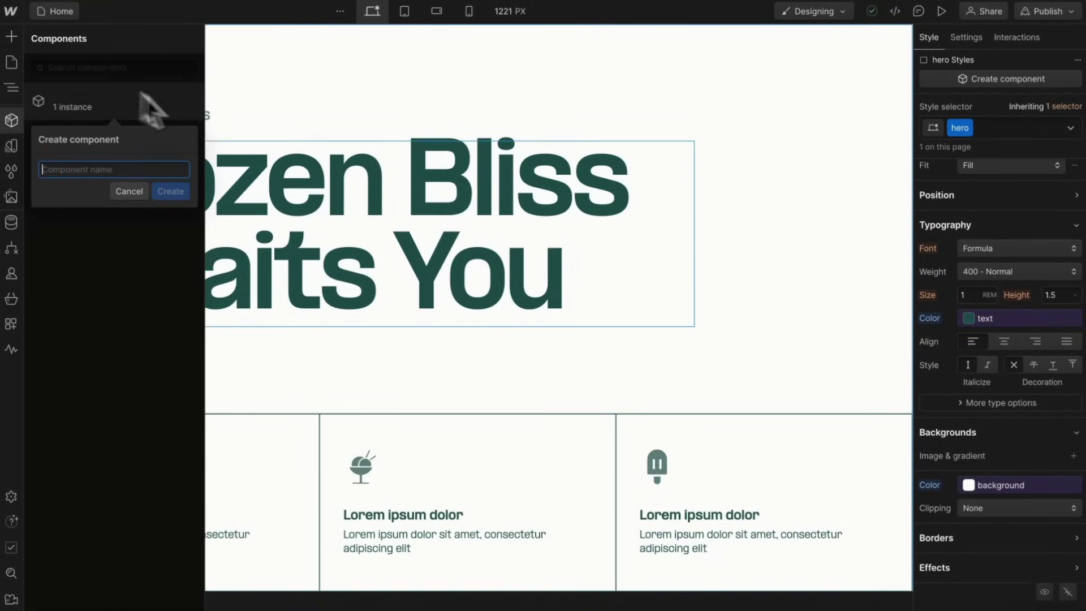
pyautogui.write('Hero Section')
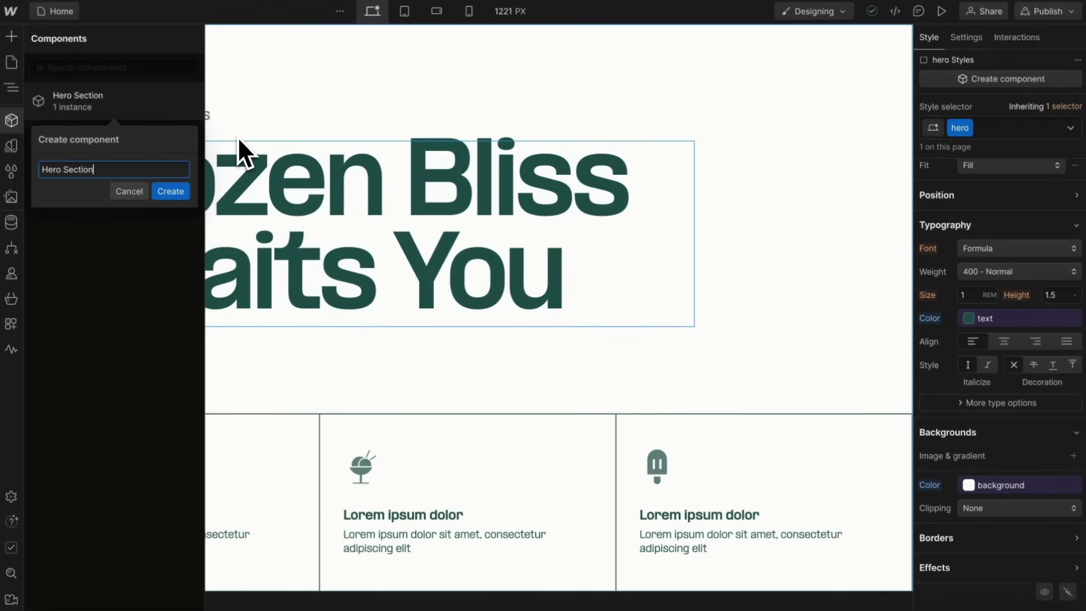
pyautogui.press('Return')
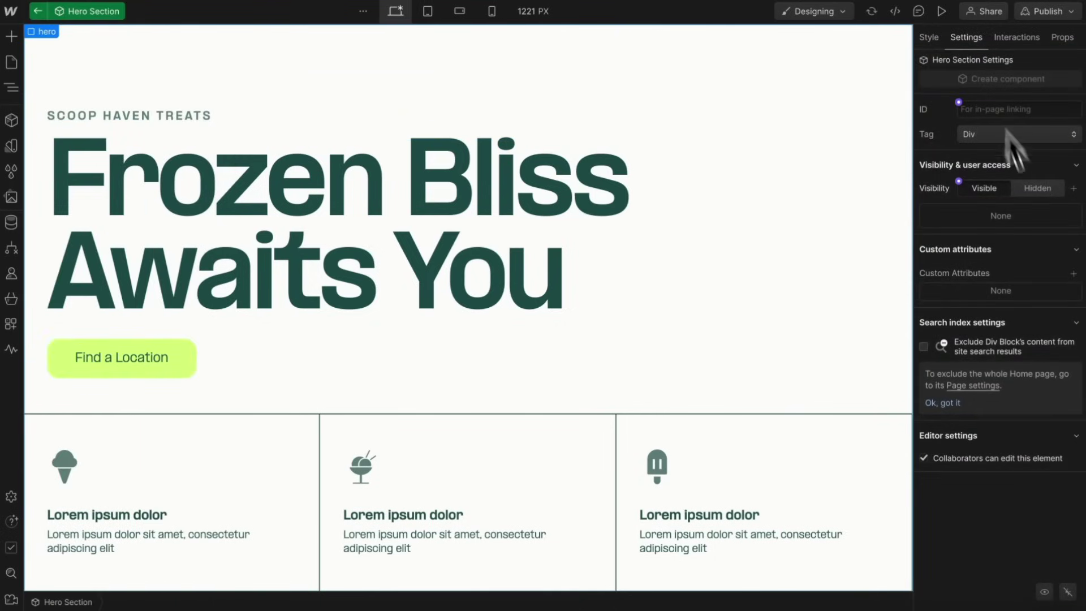
# - Add a custom attribute named color-mode with the value dark to the Hero Section component's hero element
pyautogui.click(1074, 273)
pyautogui.write('color-')
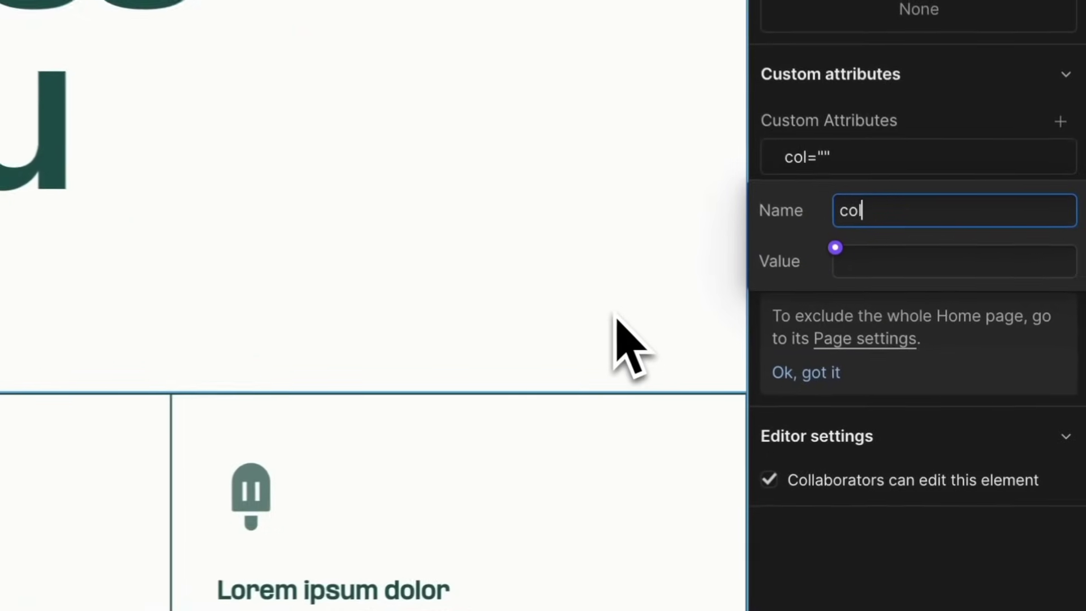
pyautogui.write('mode')
pyautogui.press('Tab')
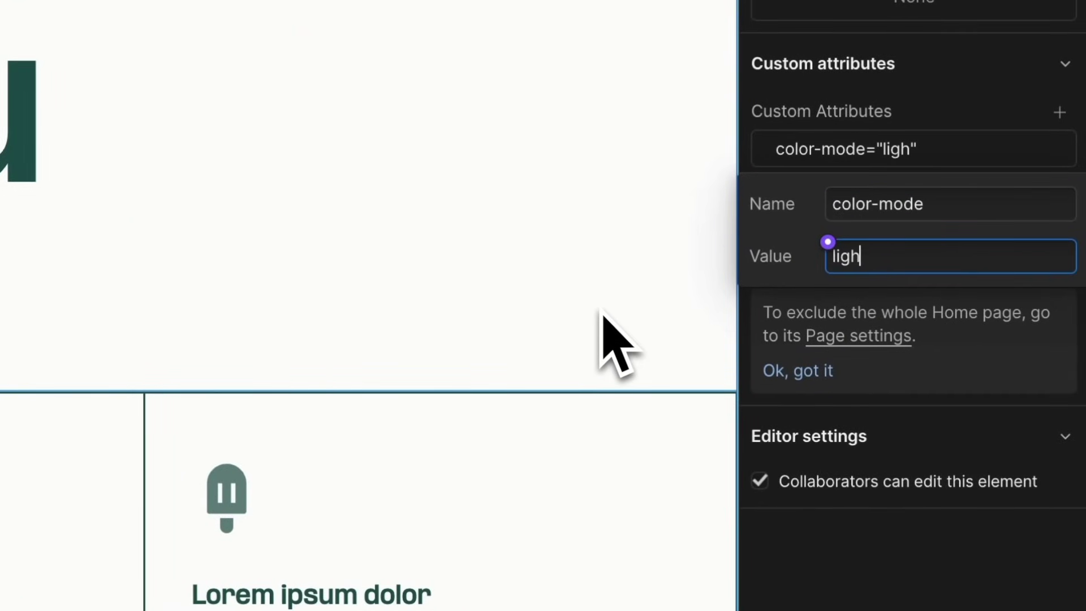
pyautogui.write('dark')
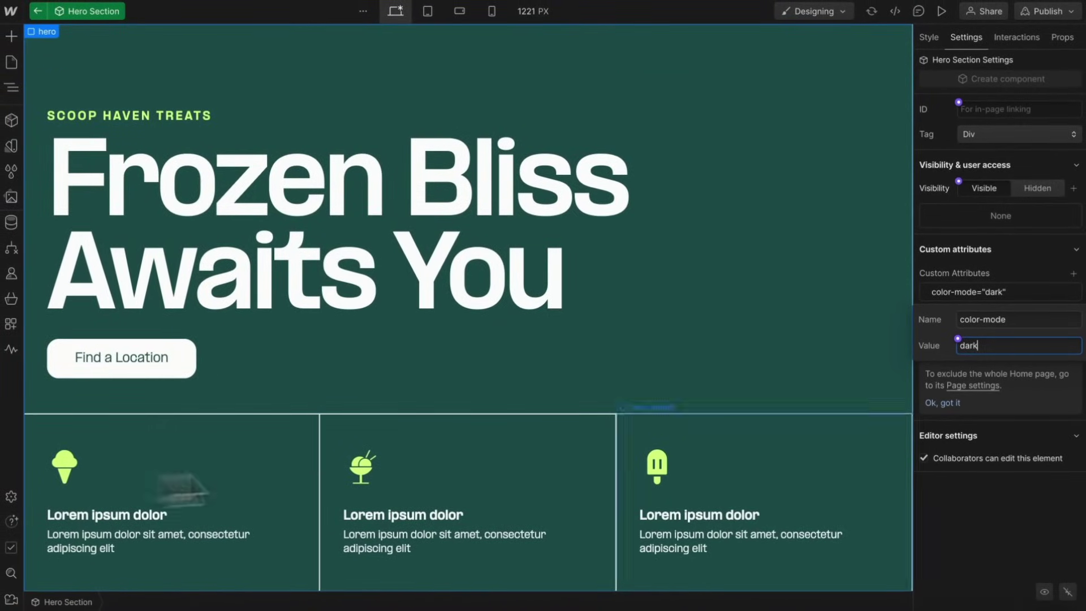
# - Set the color-mode attribute's value to light and connect it to a new component property named Color Mode
pyautogui.write('light')
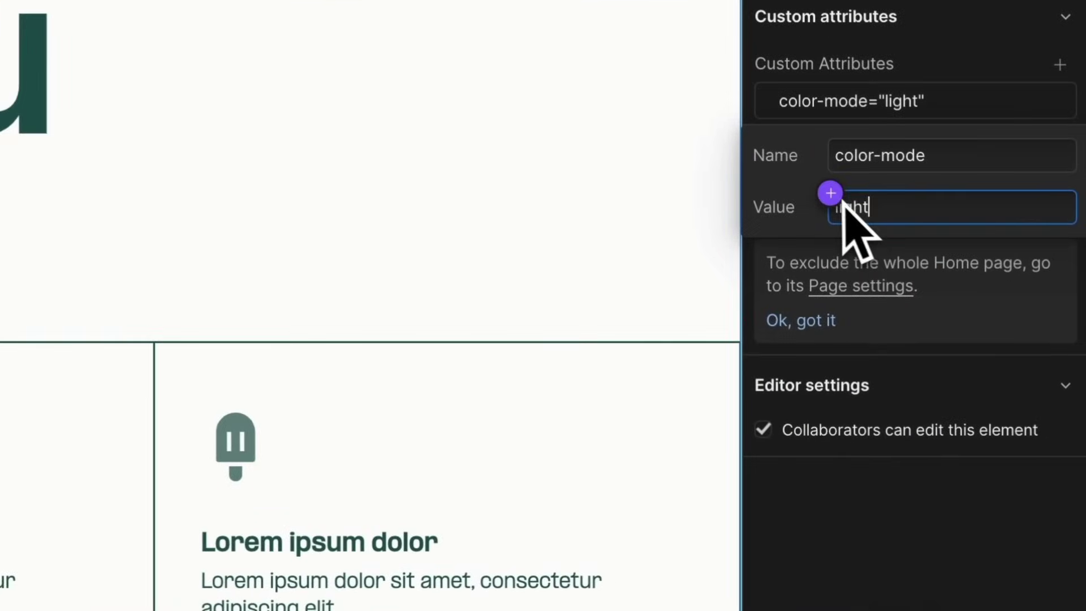
pyautogui.click(840, 198)
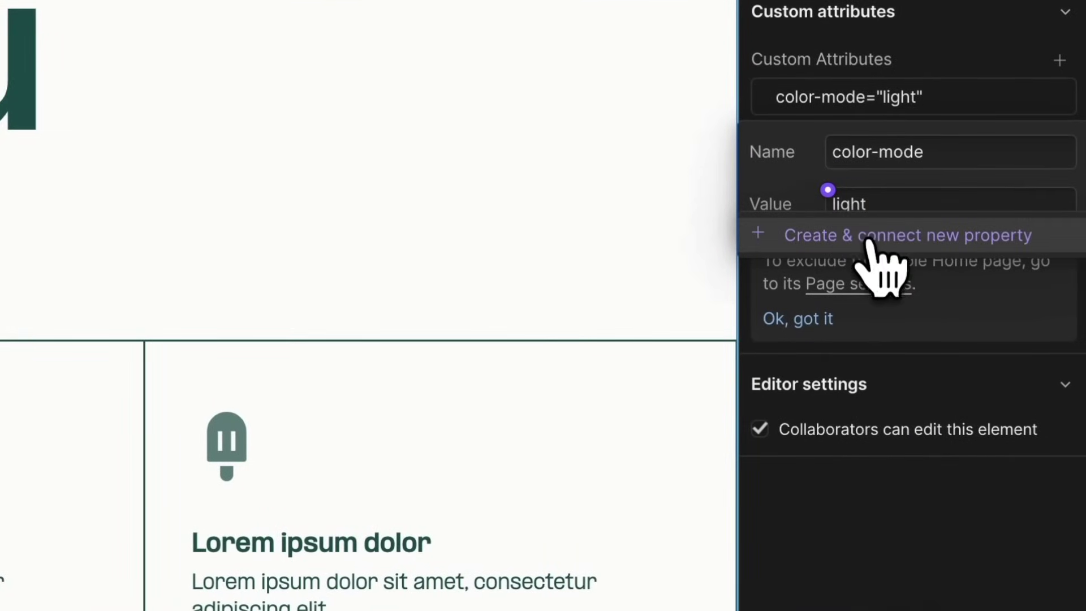
pyautogui.click(865, 236)
pyautogui.moveTo(929, 261); pyautogui.dragTo(780, 286)
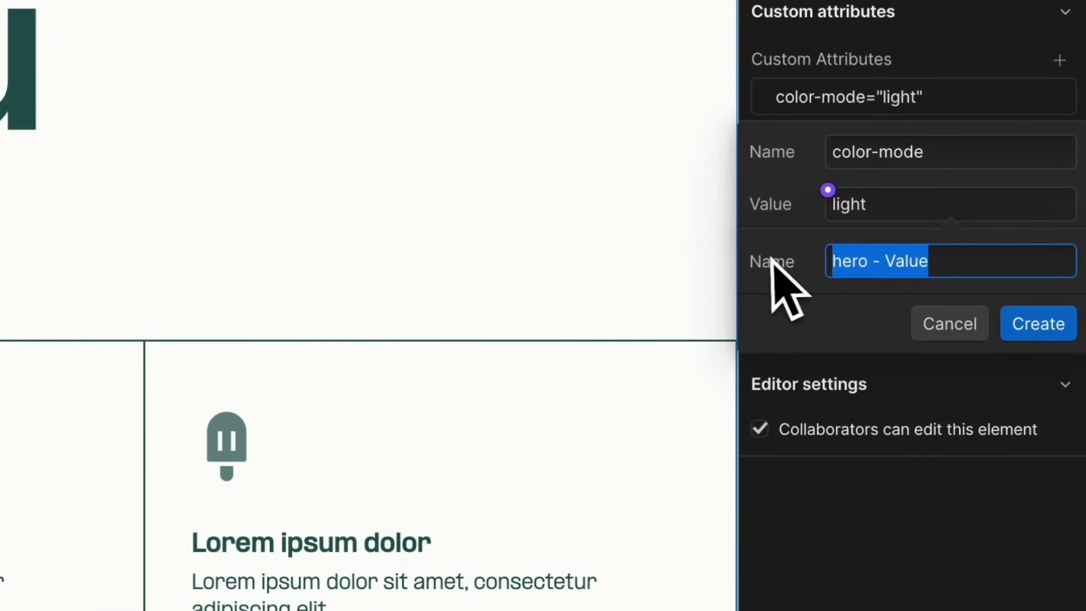
pyautogui.write('Color Mode')
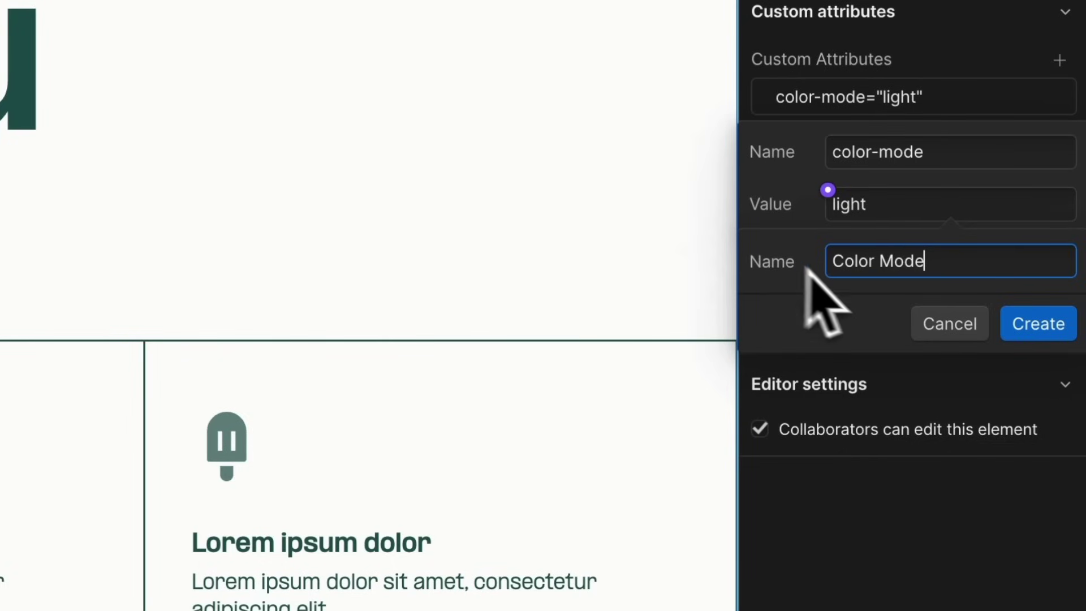
pyautogui.click(1038, 327)
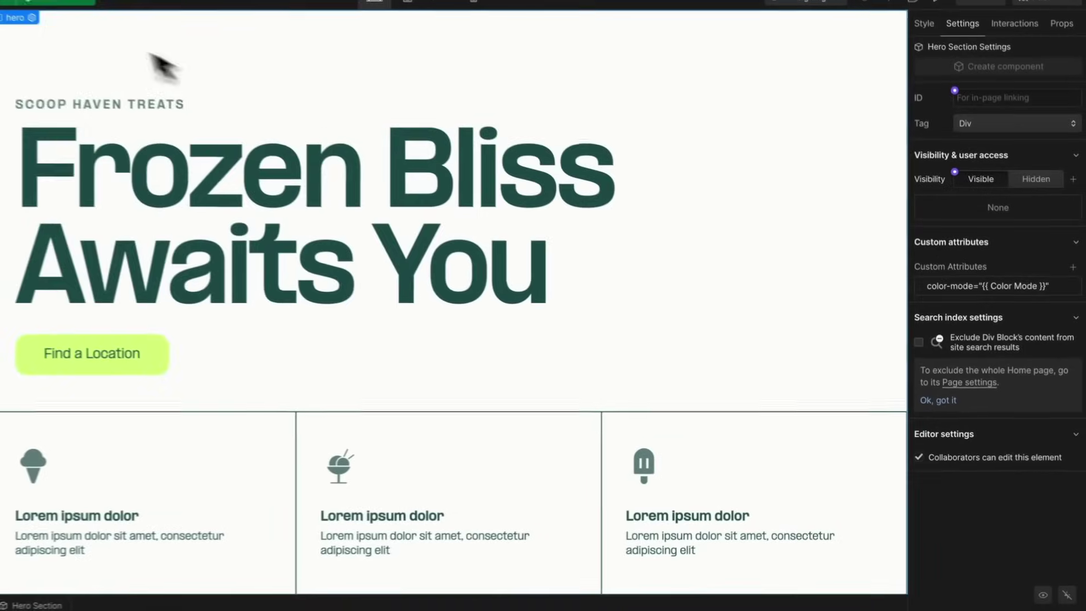
# - Return to the Home page, duplicate the Hero Section instance below the first, and set the copy's Color Mode to dark
pyautogui.click(43, 12)
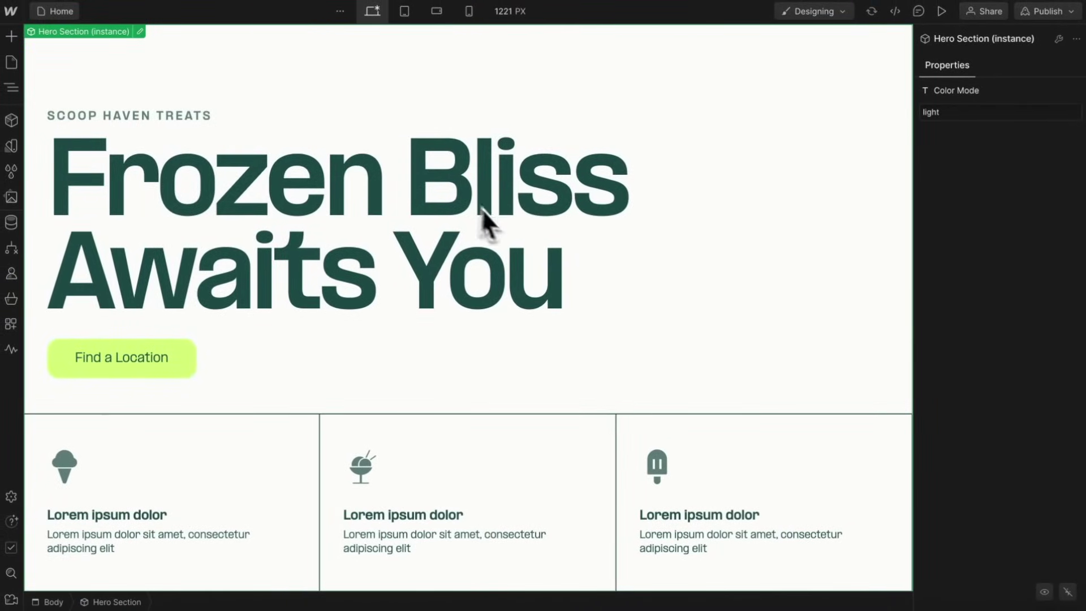
pyautogui.scroll(-5, 505, 221)
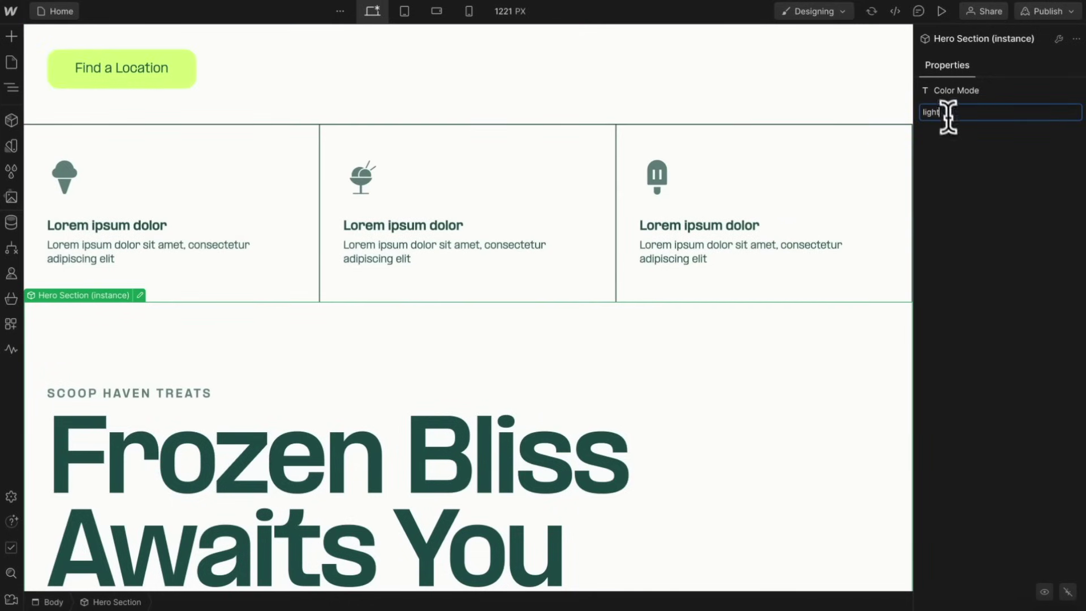
pyautogui.doubleClick(948, 117)
pyautogui.press('BackSpace')
pyautogui.write('dark')
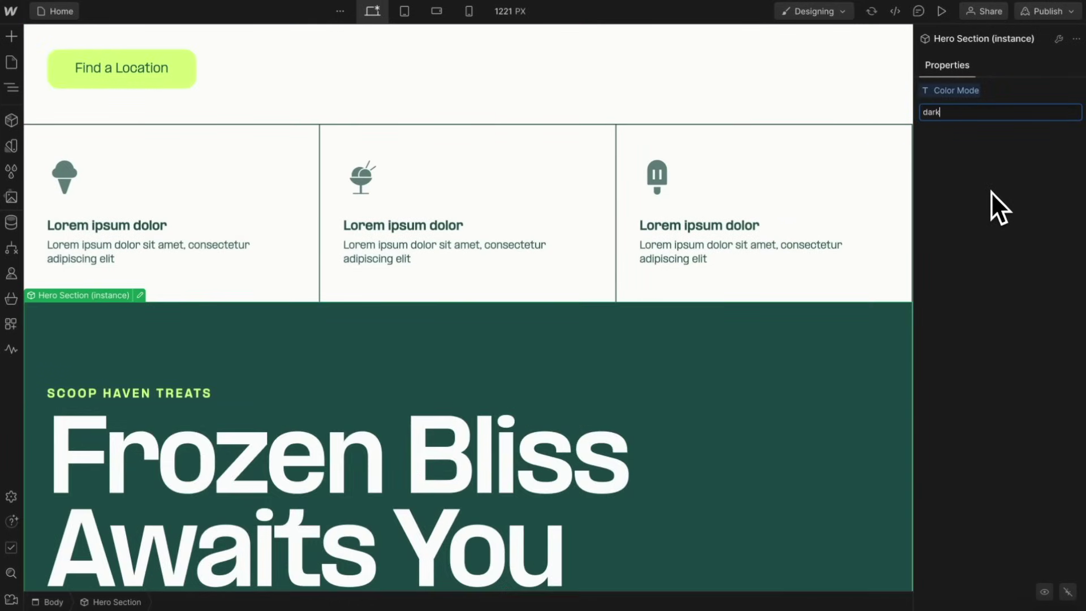
pyautogui.press('Return')
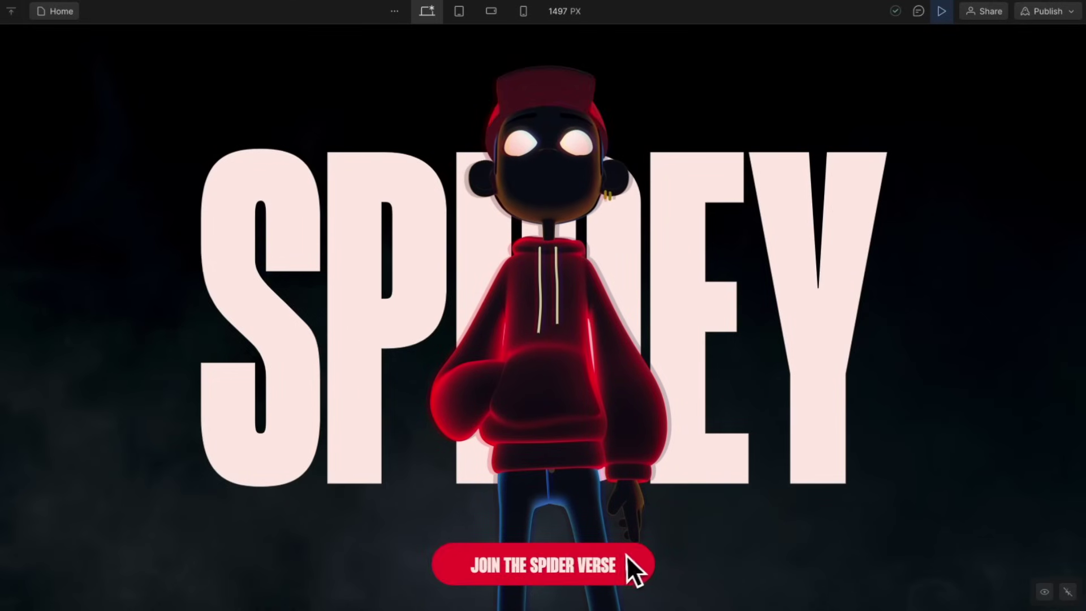
# - Examine the previewed Spidey page from its hero through the About Spidey section and back
pyautogui.scroll(-3, 795, 409)
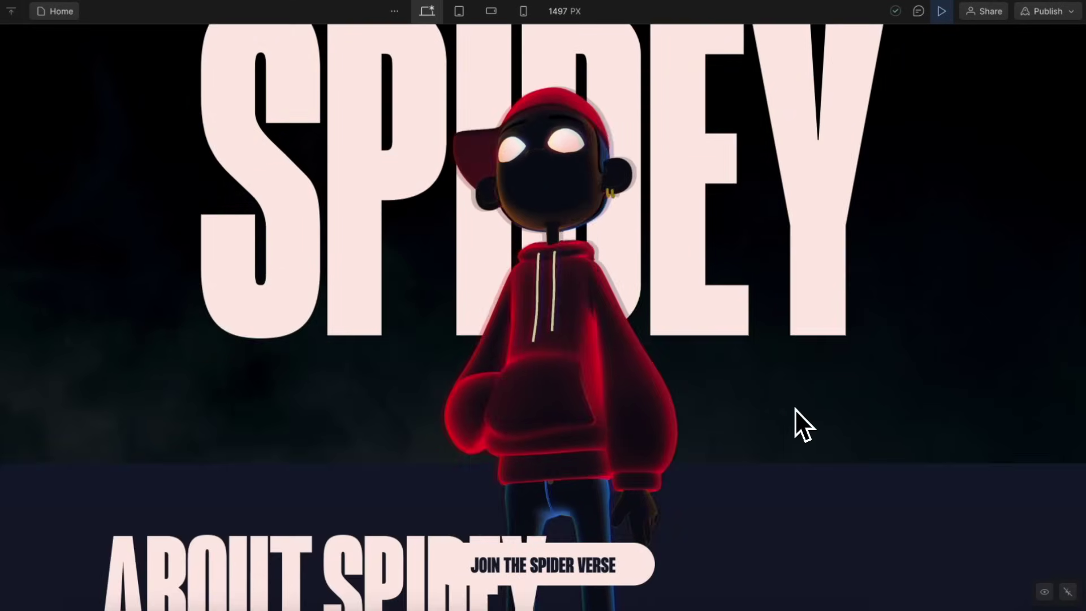
pyautogui.scroll(-3, 795, 409)
pyautogui.scroll(-4, 795, 409)
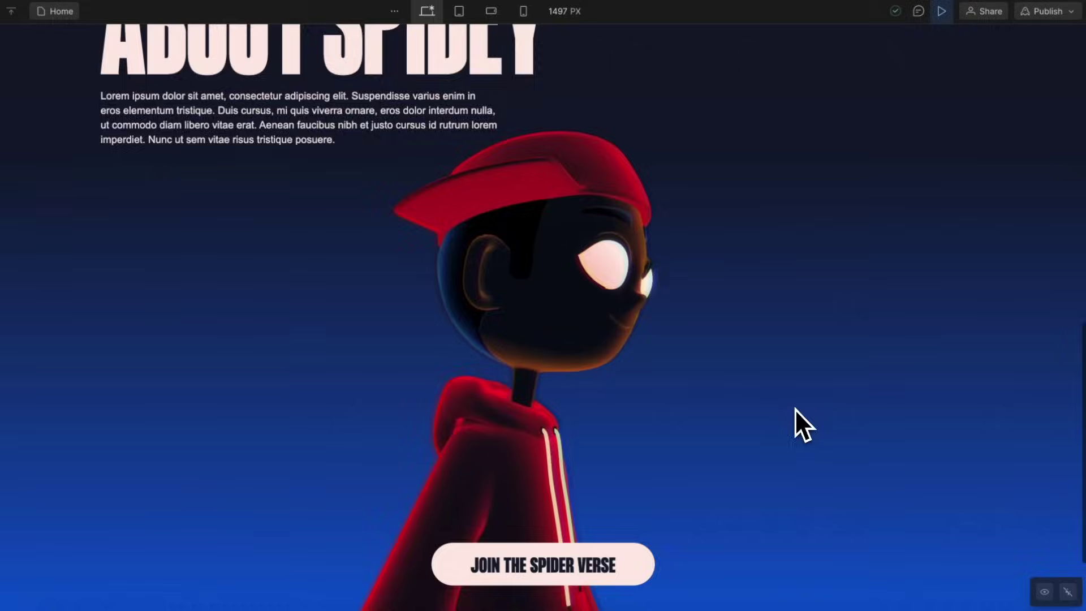
pyautogui.scroll(-3, 796, 409)
pyautogui.scroll(6, 795, 409)
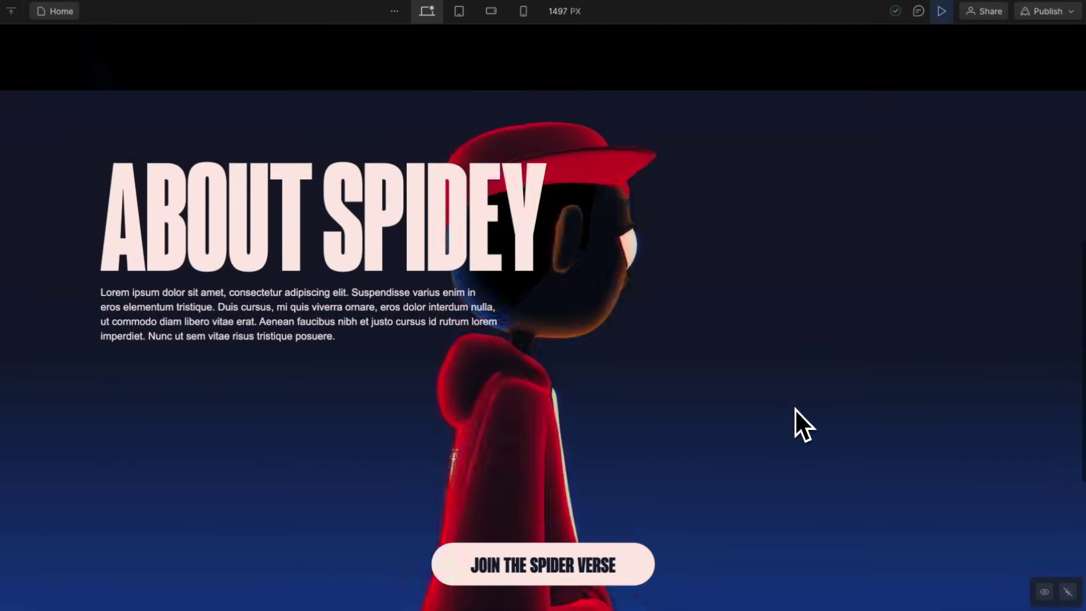
pyautogui.scroll(5, 795, 409)
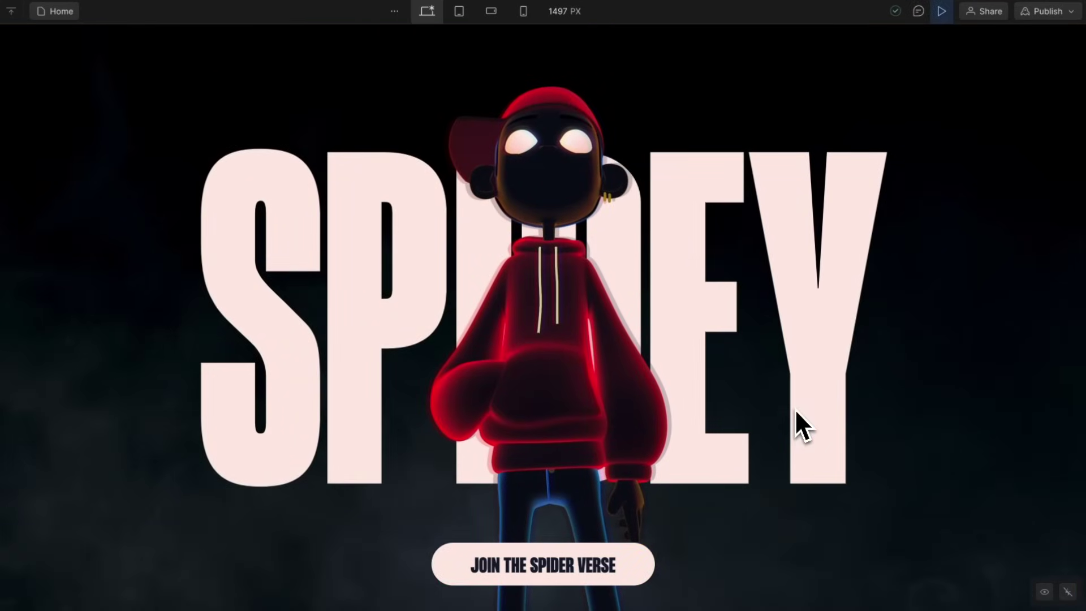